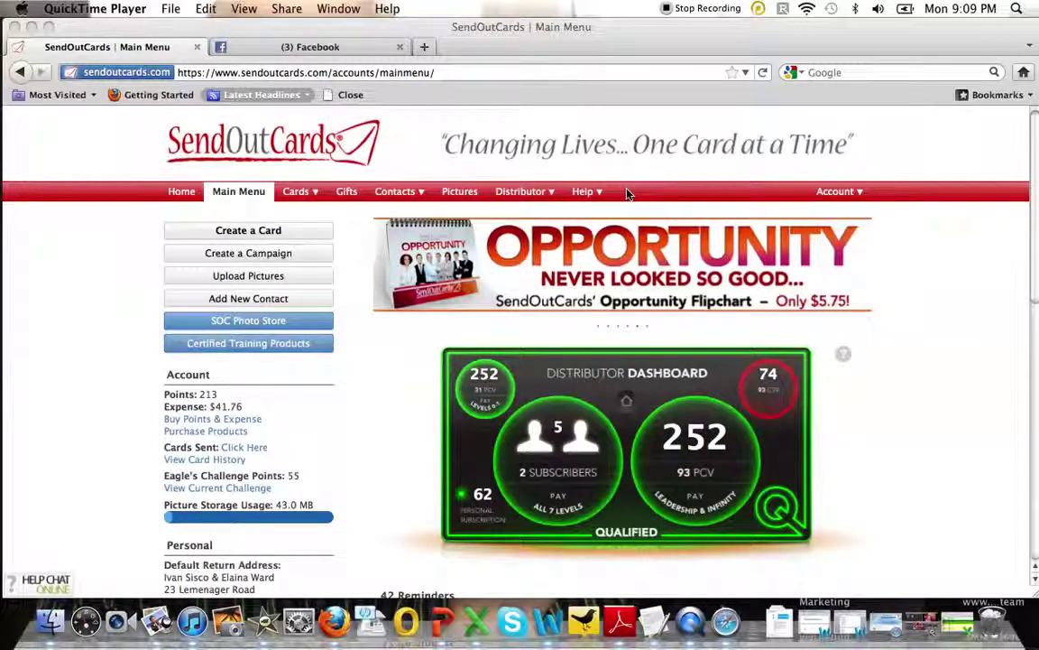
Step: Look over the main menu page, from the distributor dashboard down to the birthday reminders list
click(1034, 191)
mouse_move(1035, 191)
mouse_down()
mouse_move(1037, 208)
mouse_move(1036, 191)
mouse_up()
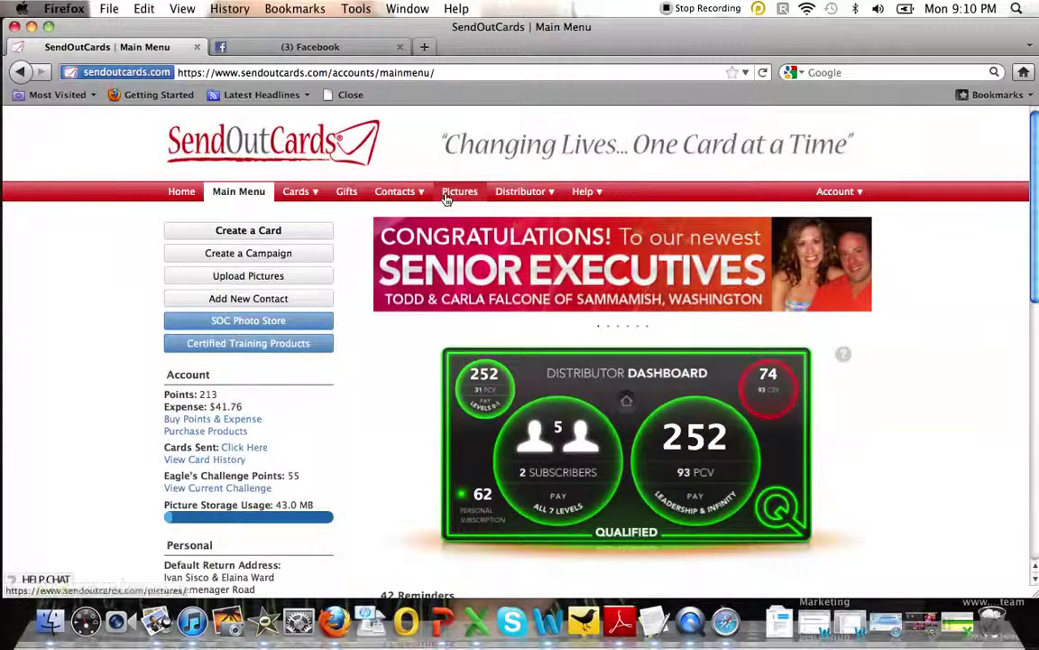
drag(1036, 239, 1037, 321)
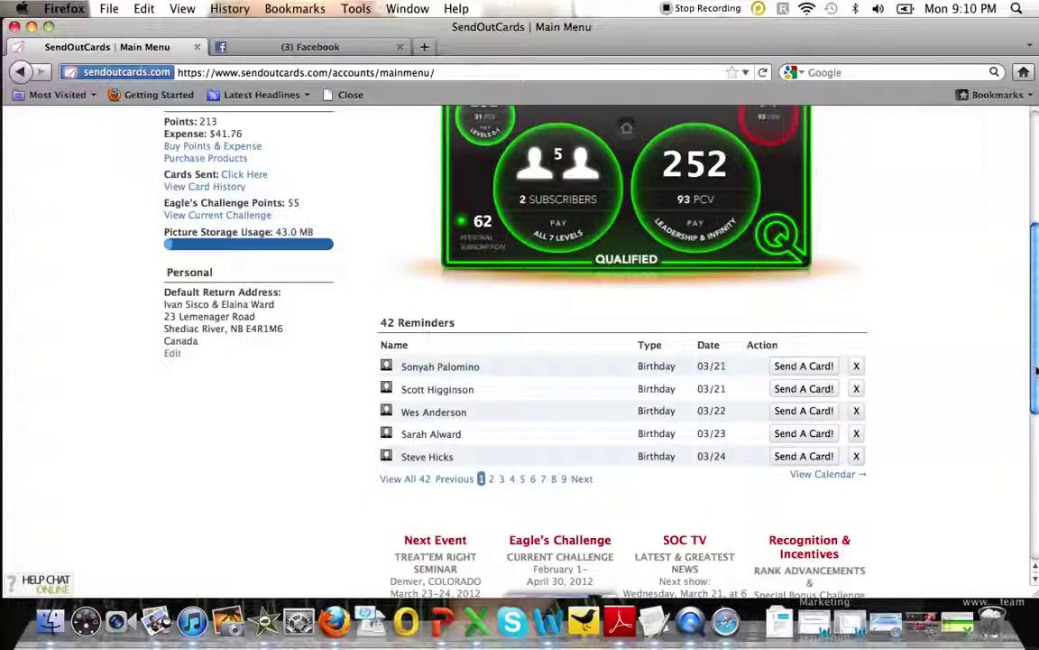
scroll(1029, 361, up, 2)
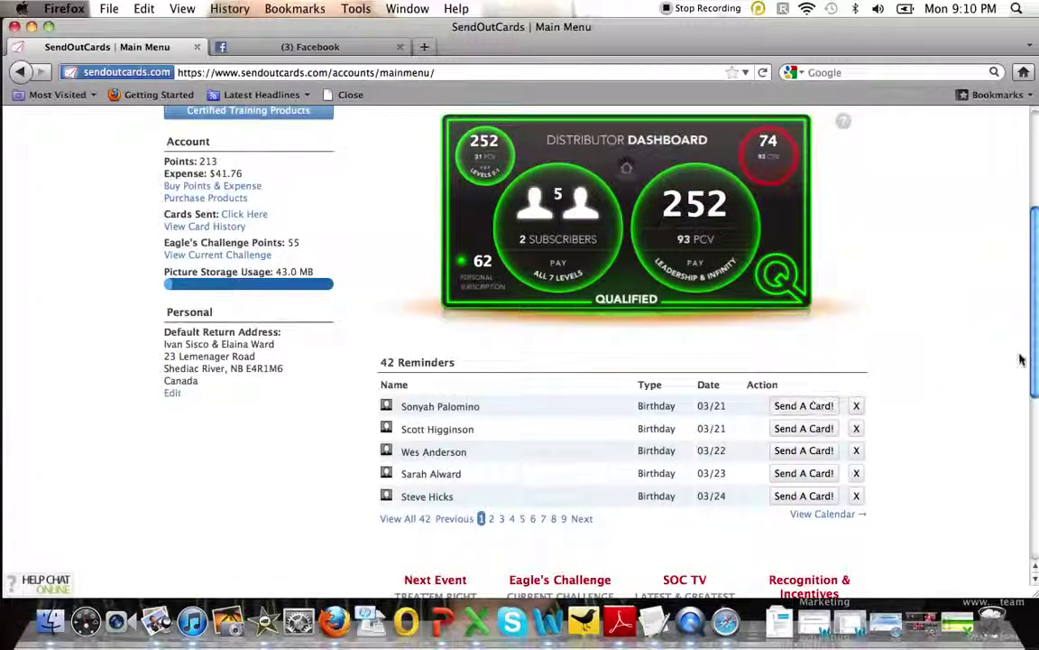
drag(1037, 358, 1037, 257)
Step: Open a blank new contact form and review its sections from name and address down to group membership and notes
mouse_move(399, 202)
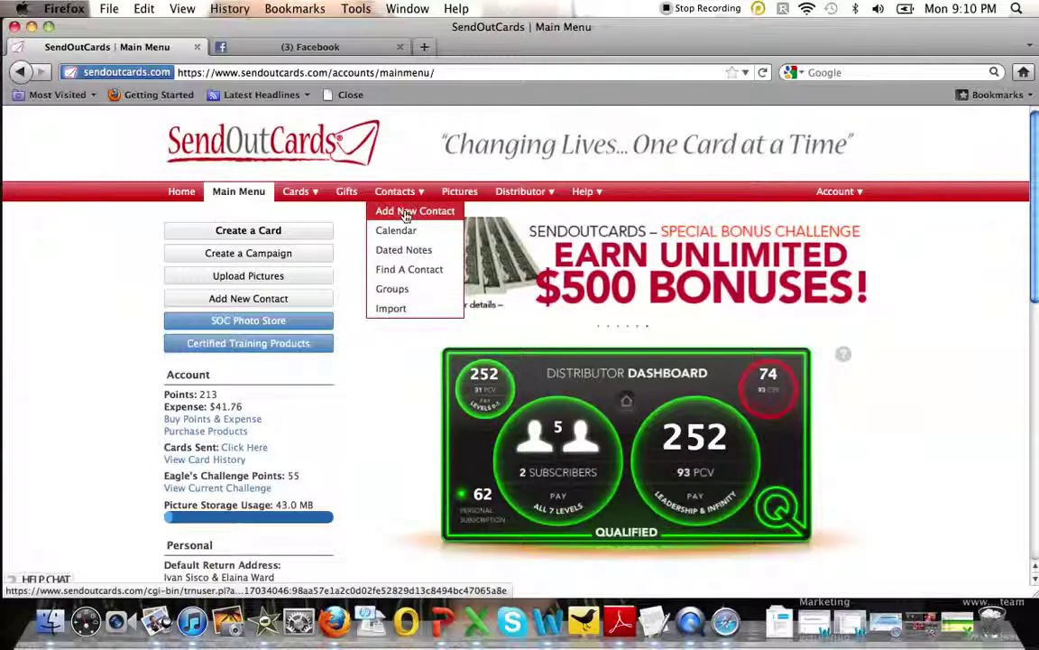
click(405, 213)
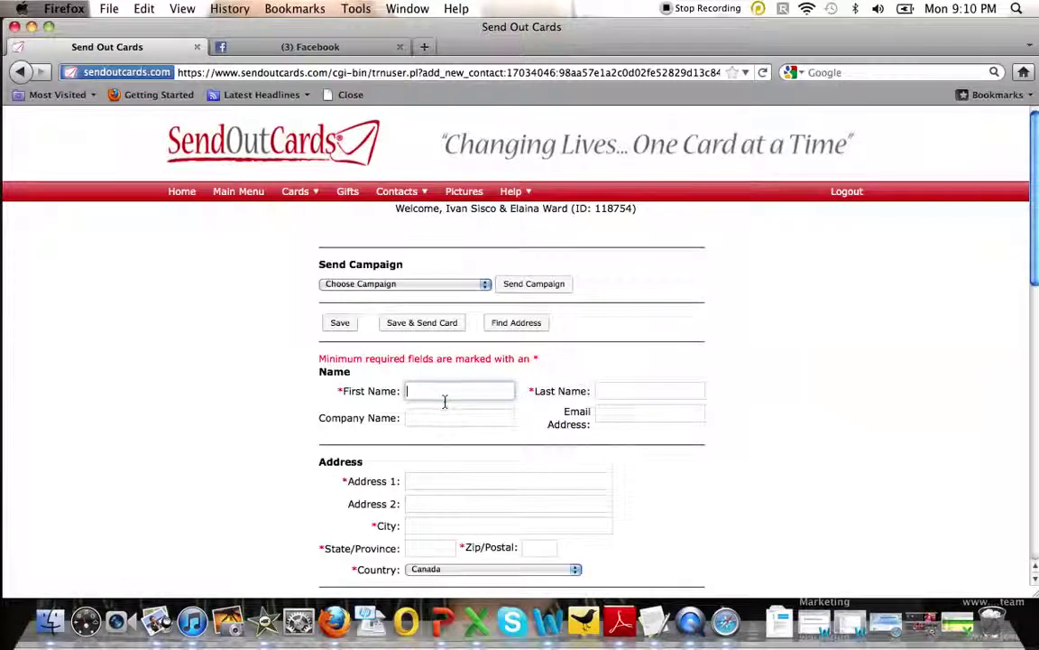
drag(1036, 256, 1035, 352)
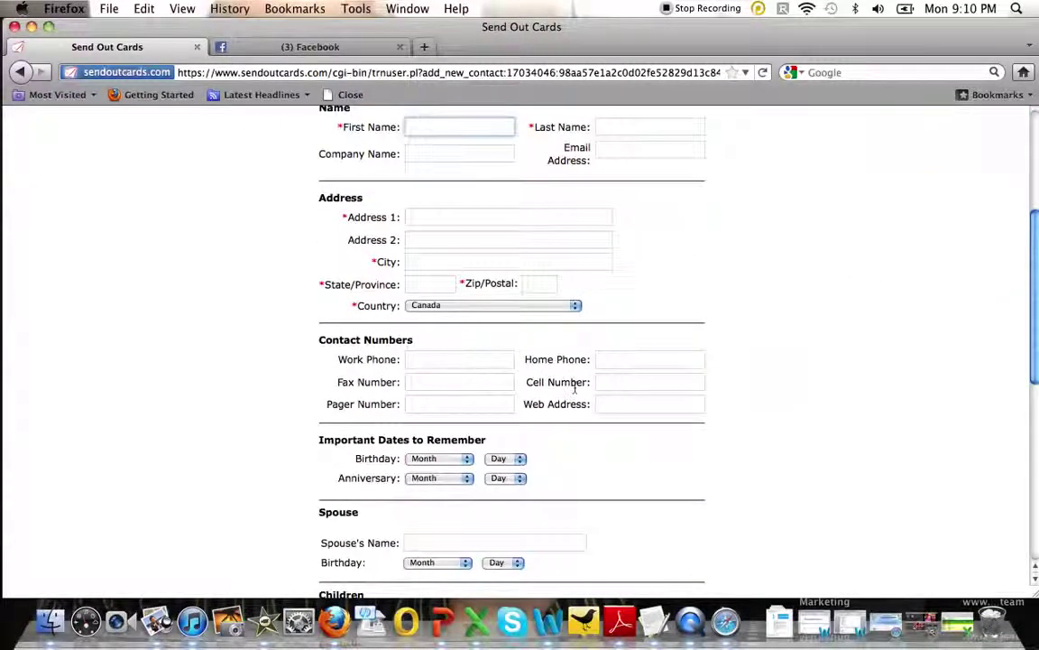
drag(1036, 315, 1036, 363)
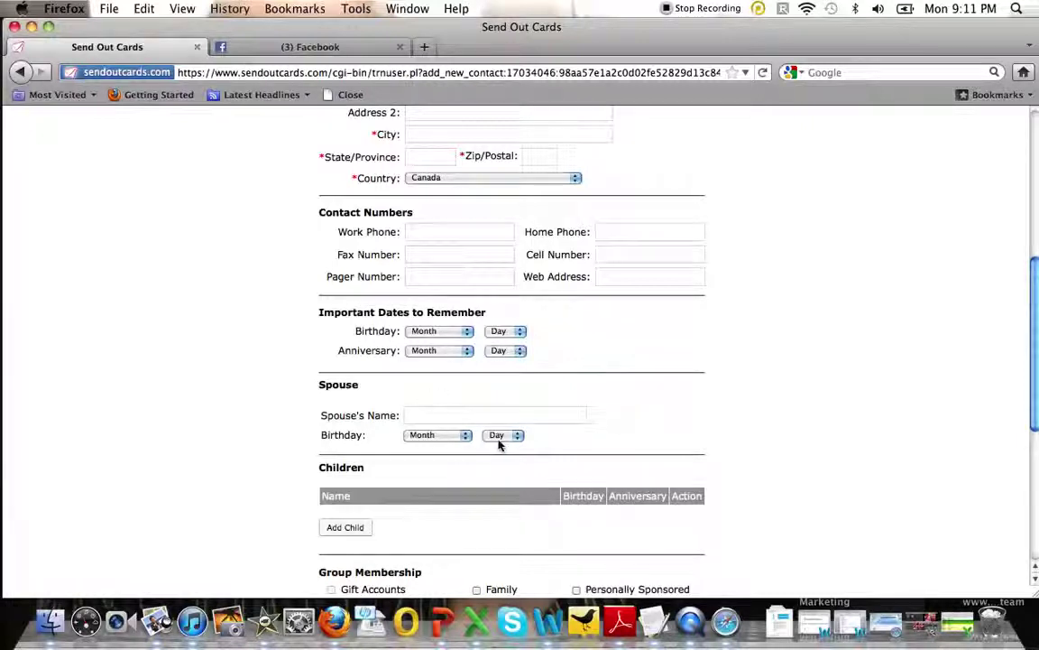
scroll(1036, 374, down, 5)
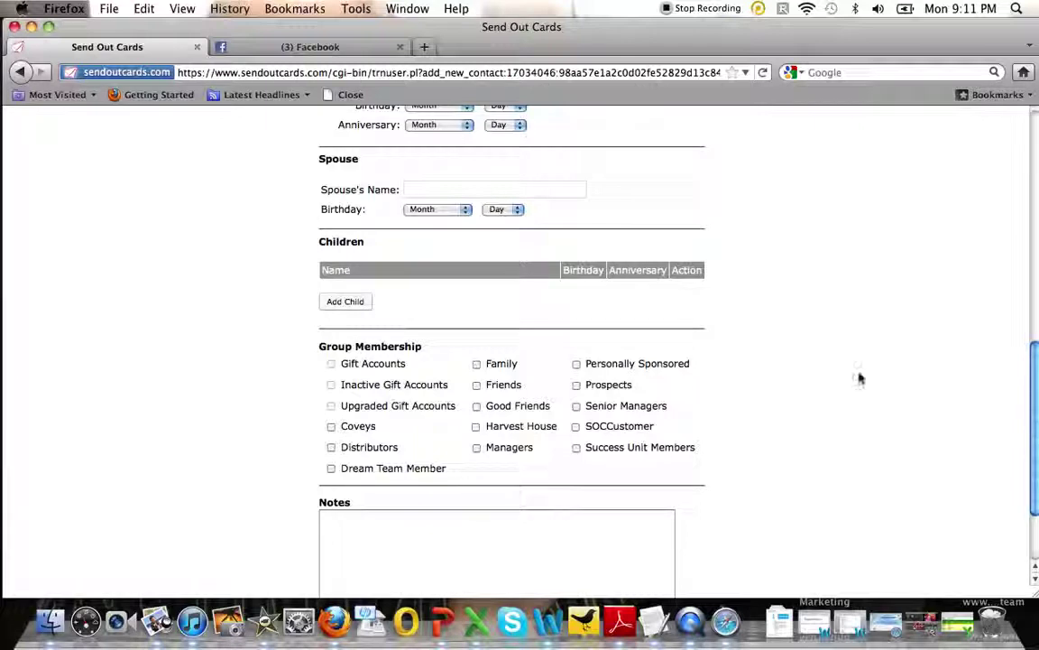
drag(1035, 397, 1035, 171)
Step: Open the contact groups page and examine the existing groups and the Add New Group field
mouse_move(300, 194)
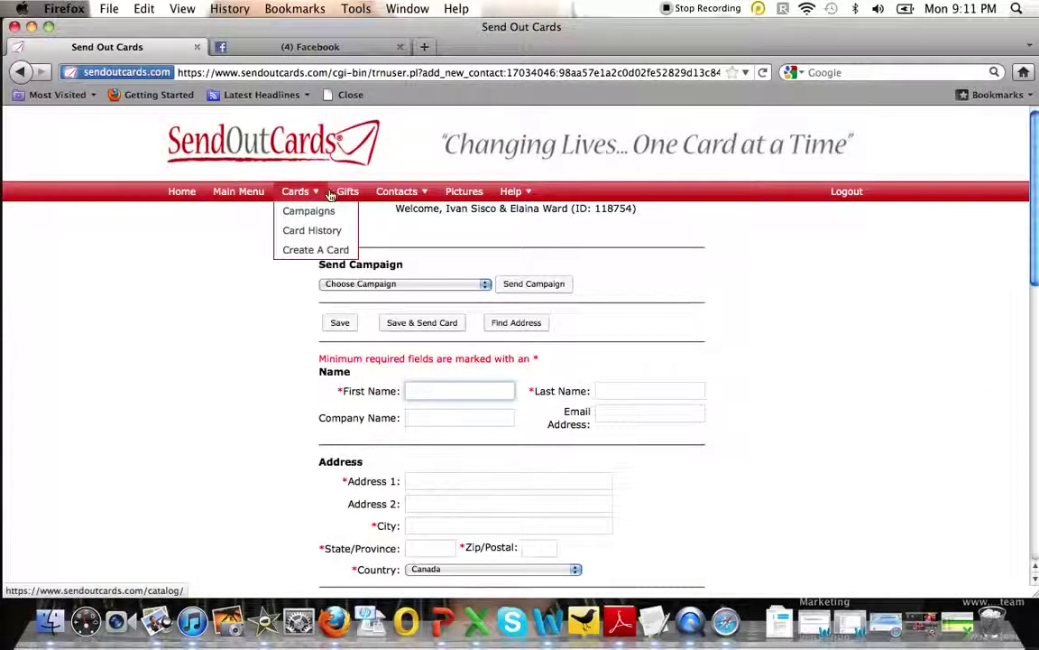
mouse_move(401, 195)
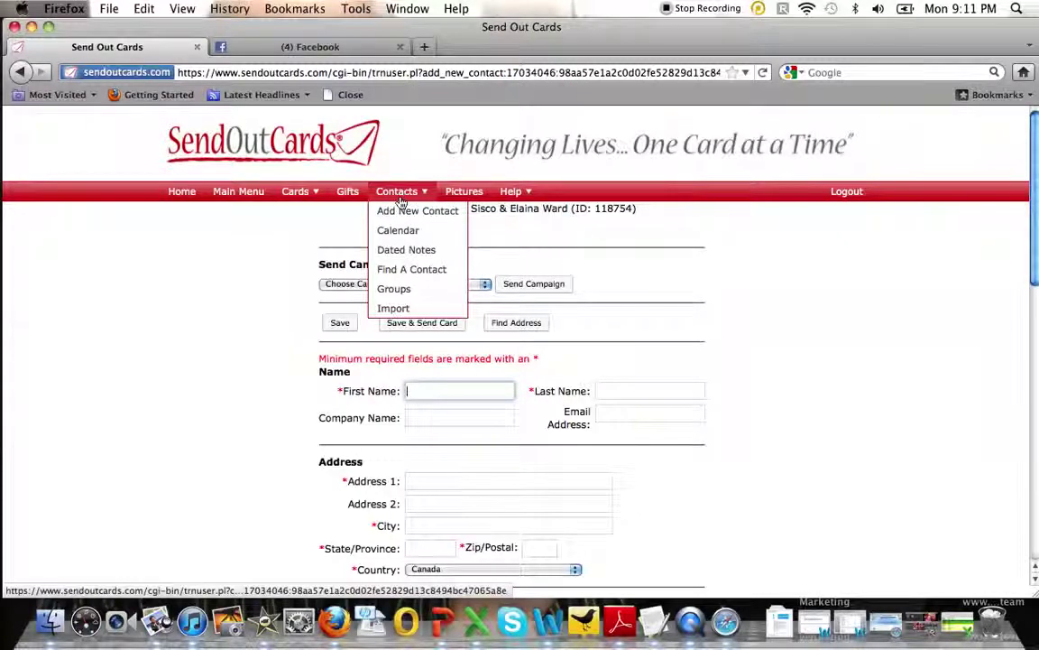
click(395, 290)
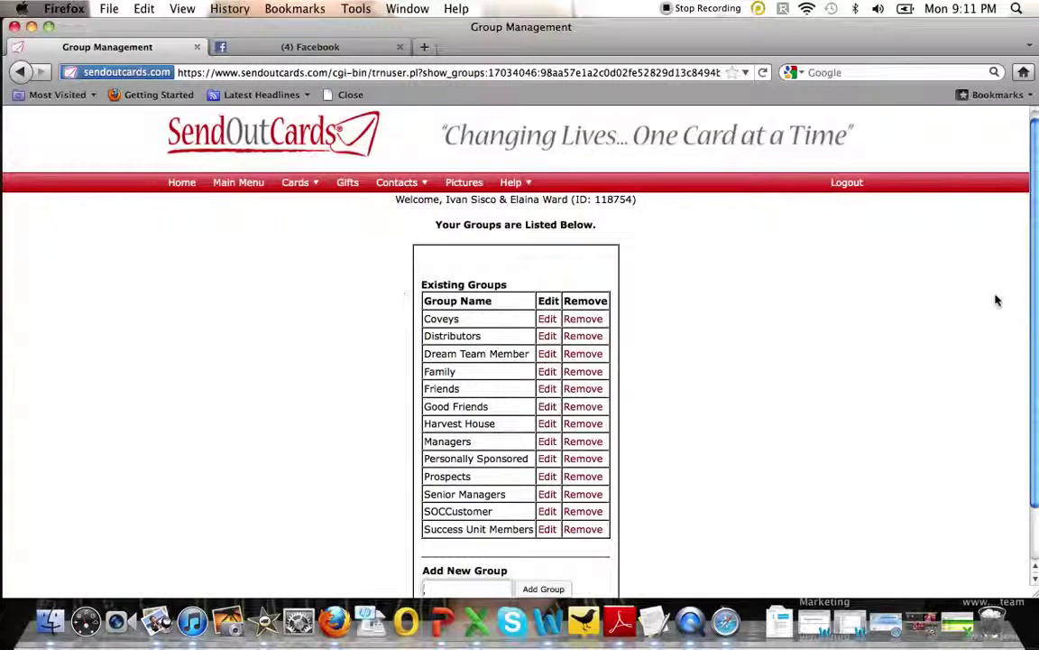
scroll(1034, 304, down, 3)
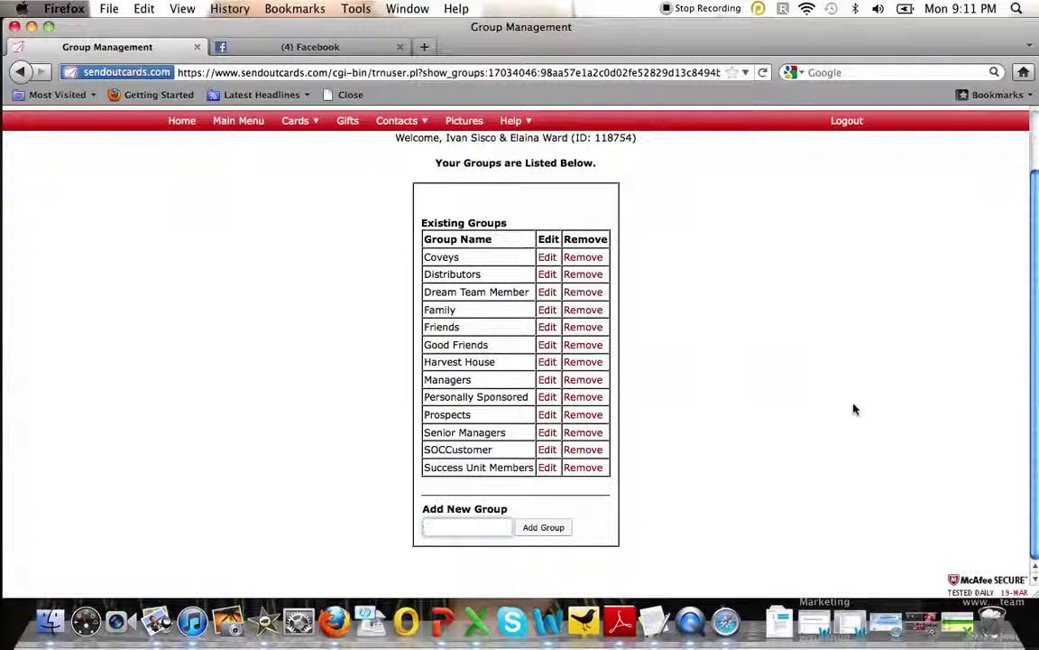
click(506, 519)
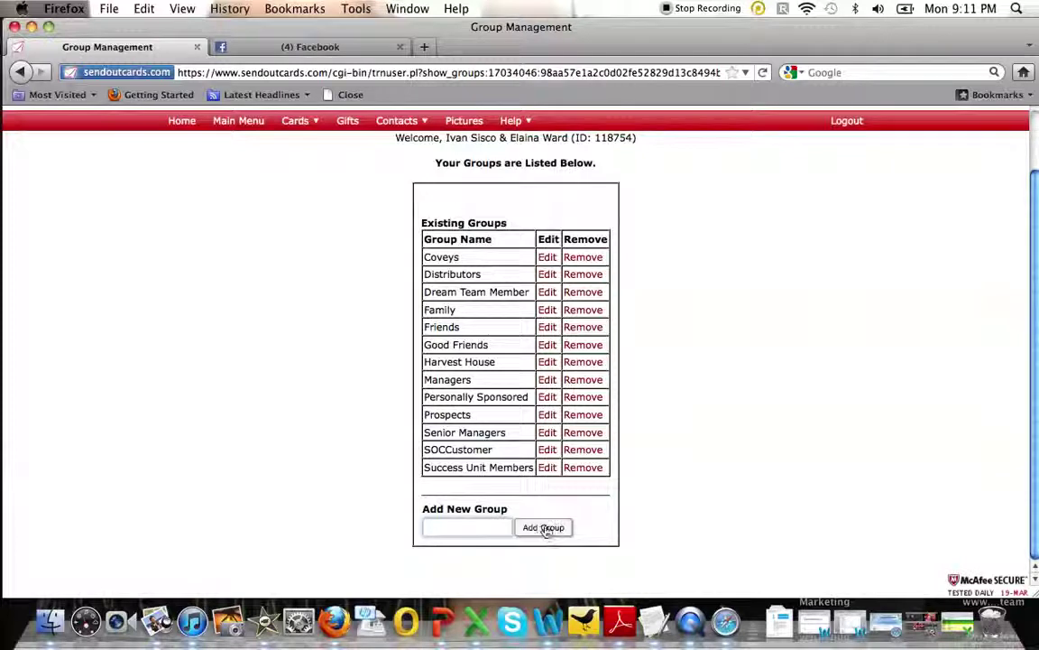
Step: Search the contact manager for contacts by a first name and review the matching list
mouse_move(383, 115)
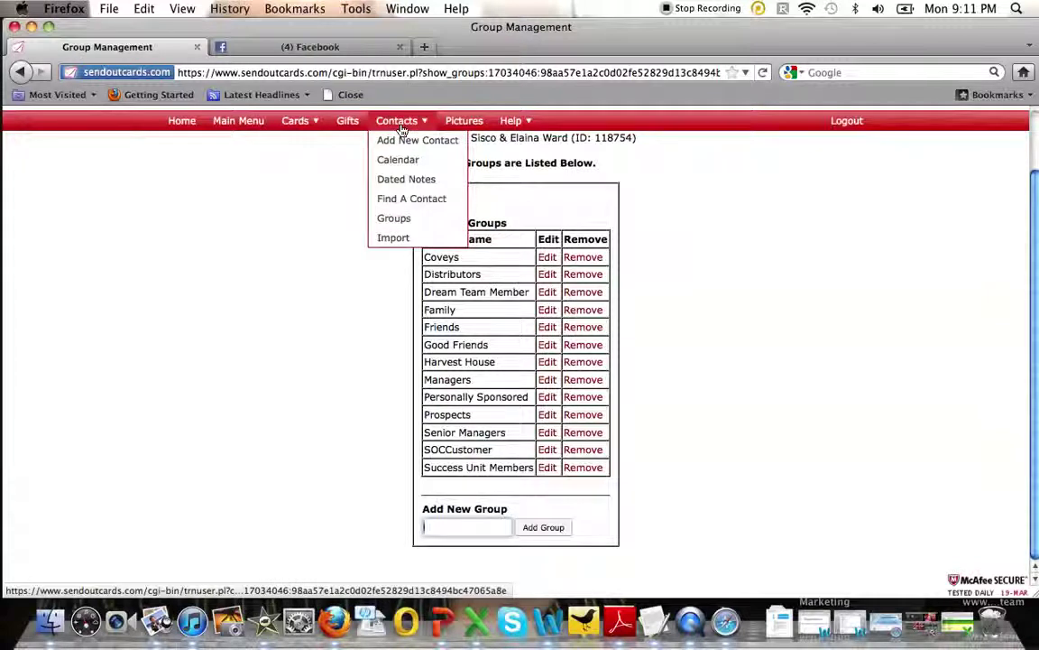
click(411, 200)
click(521, 356)
text(tim)
key(Return)
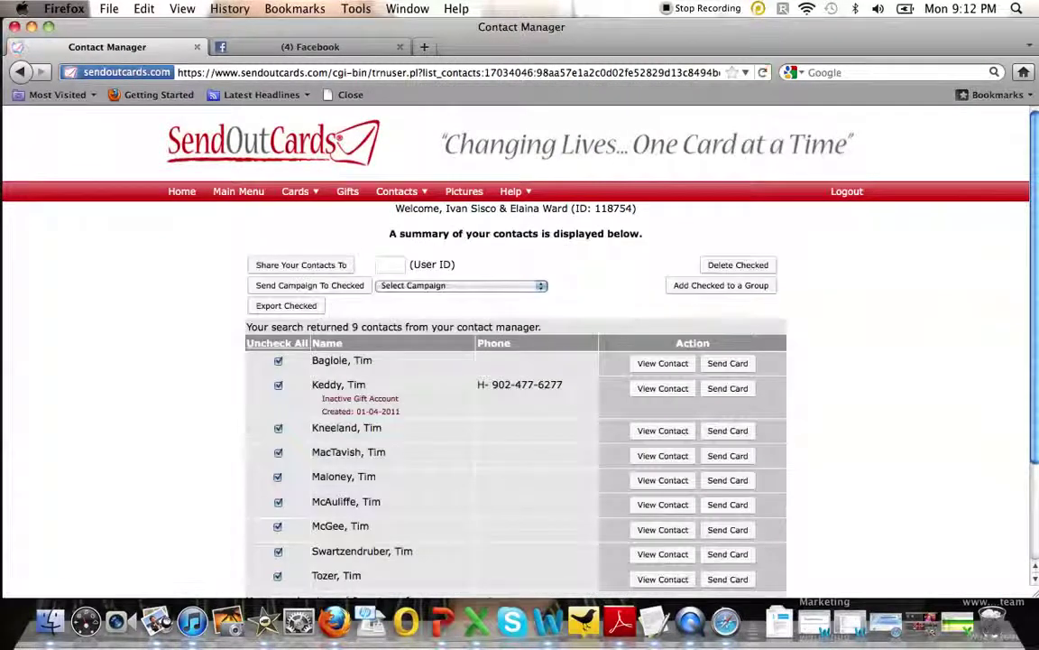
drag(1036, 211, 1038, 292)
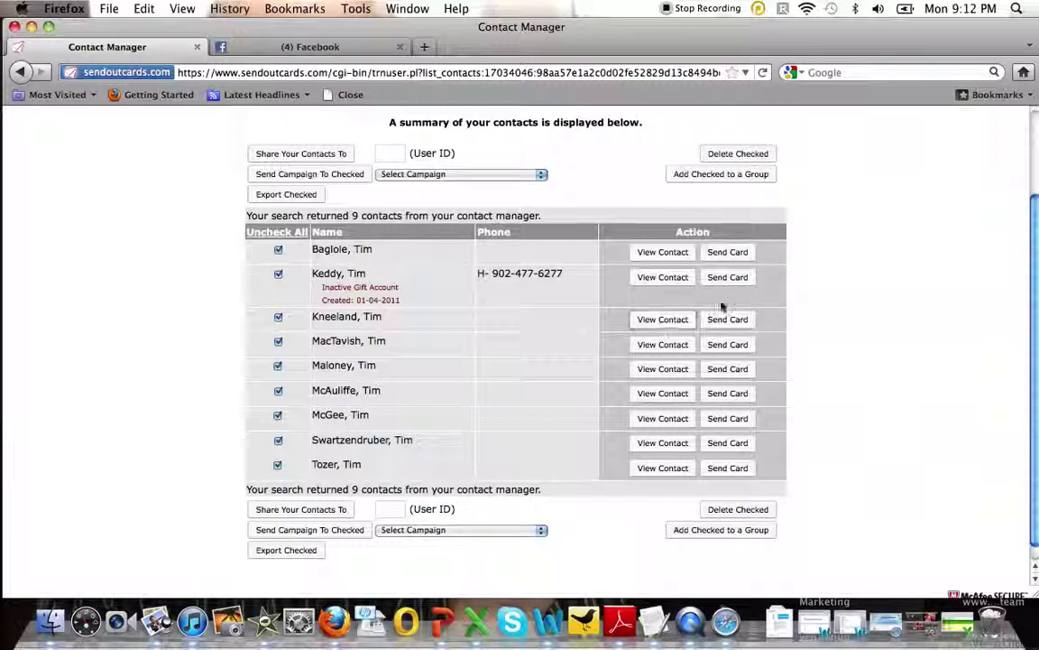
scroll(933, 271, up, 3)
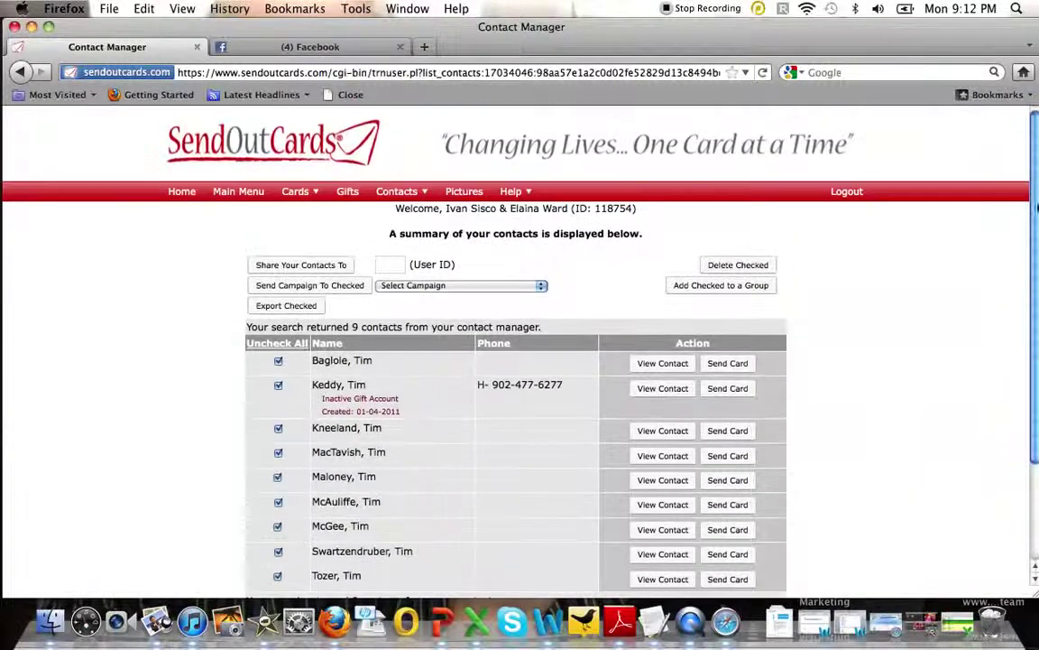
Step: Run a contact search without any criteria to list every contact in the contact manager
mouse_move(383, 194)
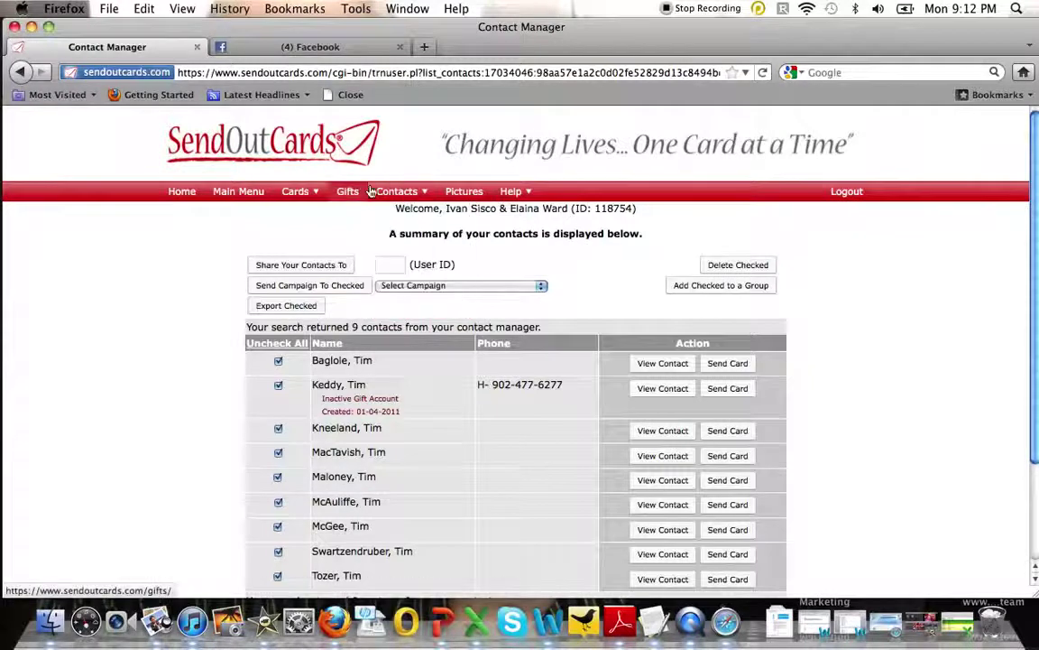
mouse_move(397, 192)
click(400, 272)
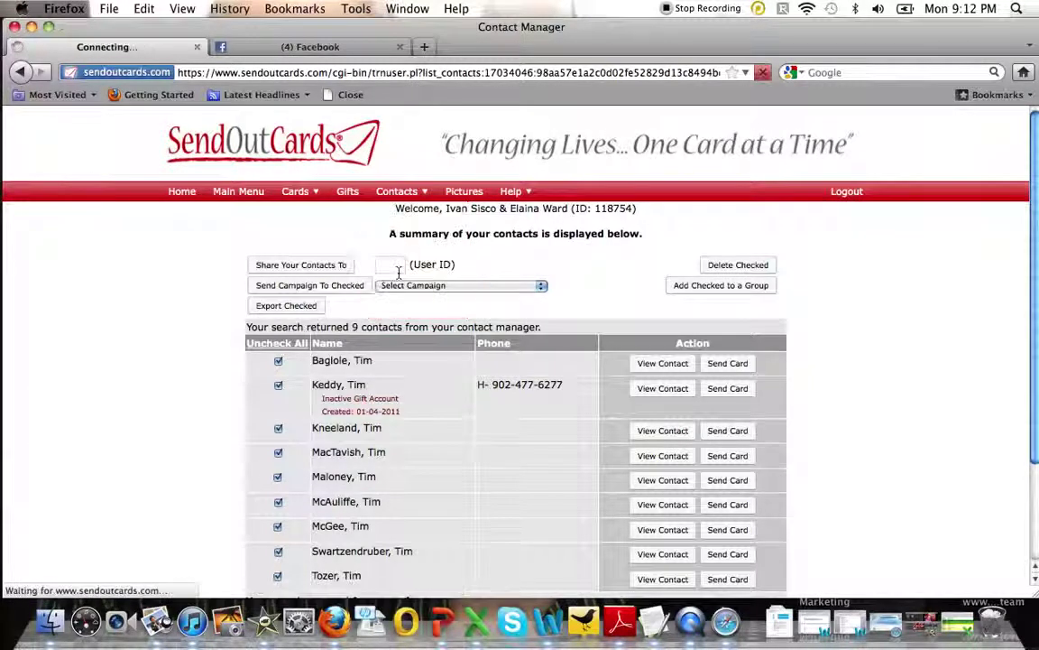
click(471, 307)
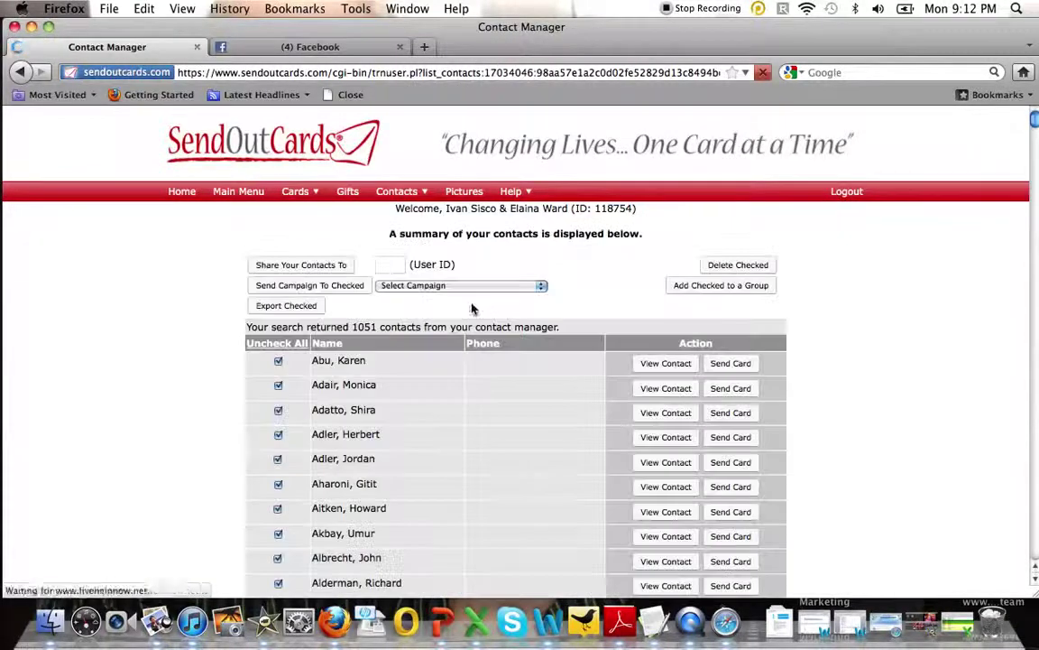
mouse_move(1035, 122)
mouse_down()
mouse_move(1035, 163)
mouse_move(1035, 122)
mouse_up()
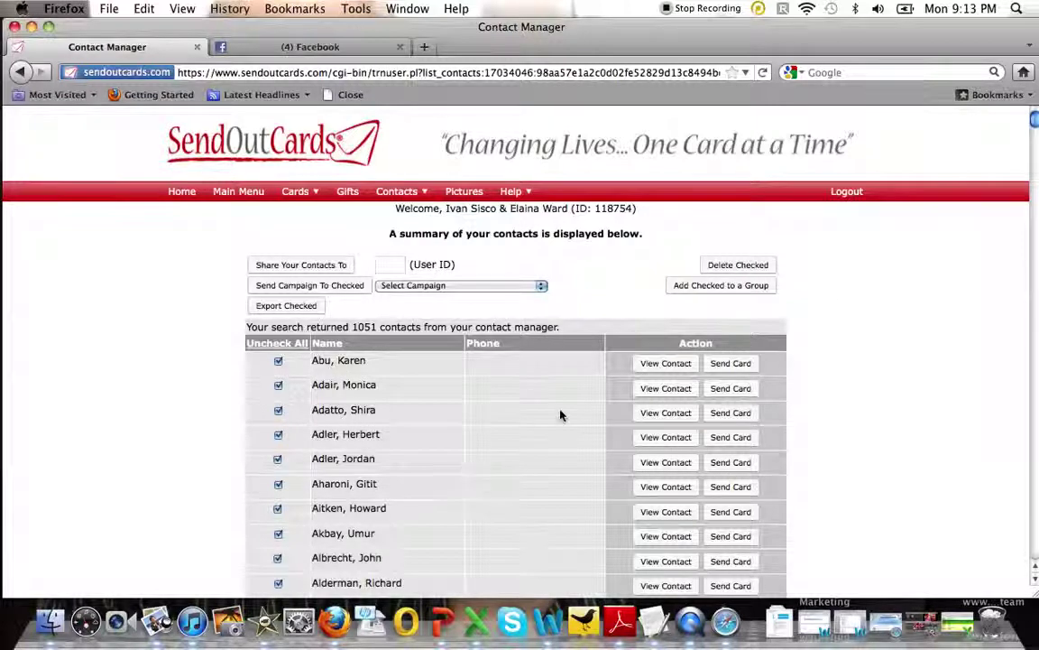
mouse_move(1035, 123)
mouse_down()
mouse_move(1037, 159)
mouse_move(1036, 120)
mouse_up()
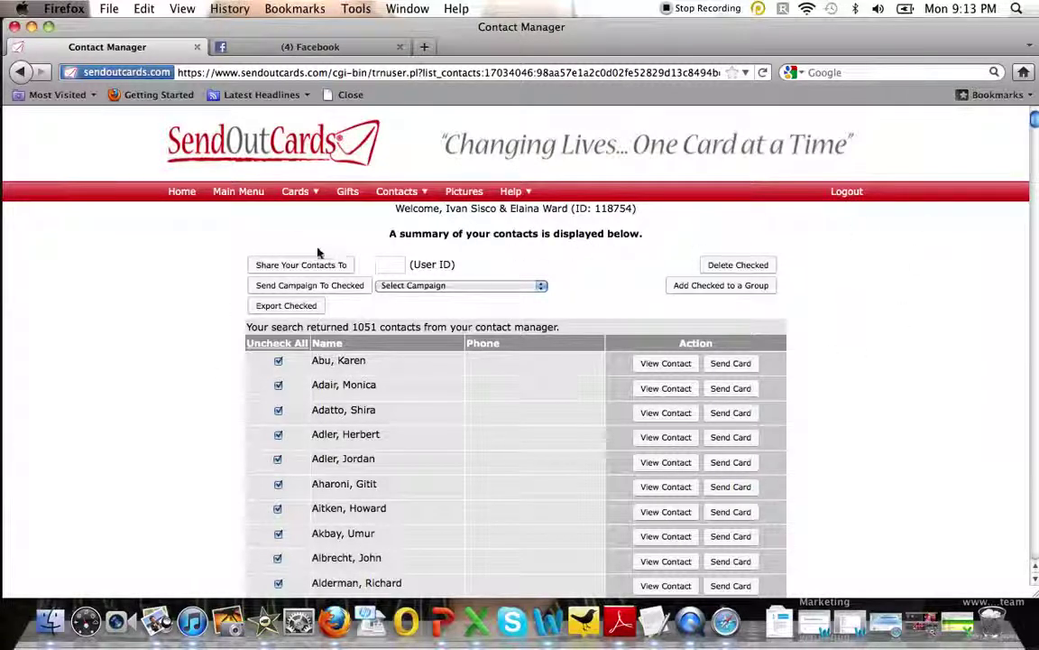
Step: Return to the main menu page and highlight the account's Points and Expense balances
mouse_move(397, 194)
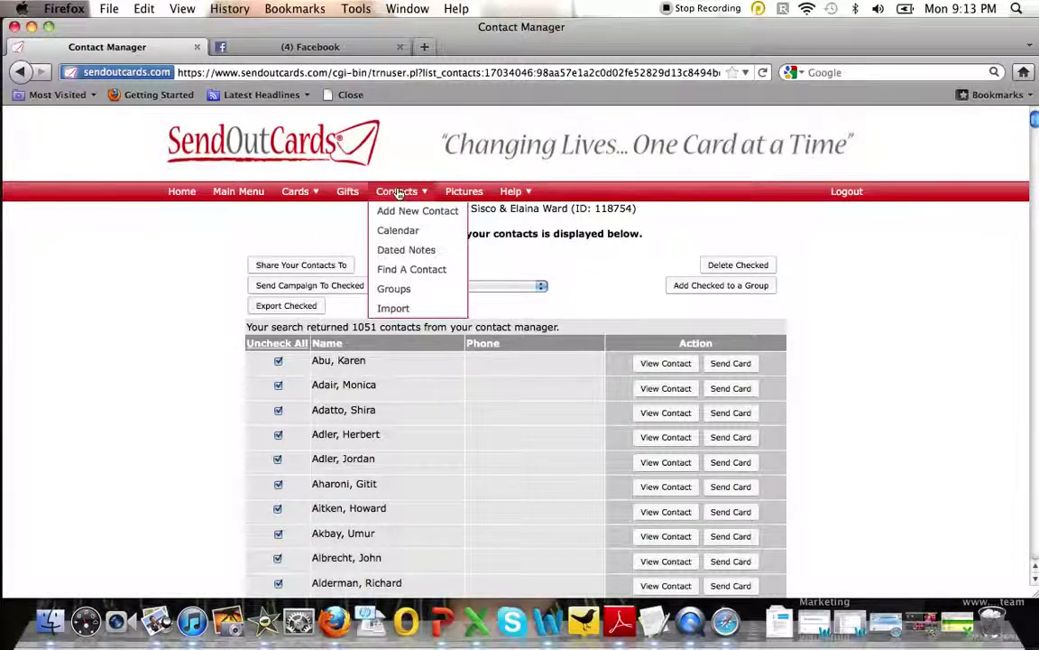
click(240, 192)
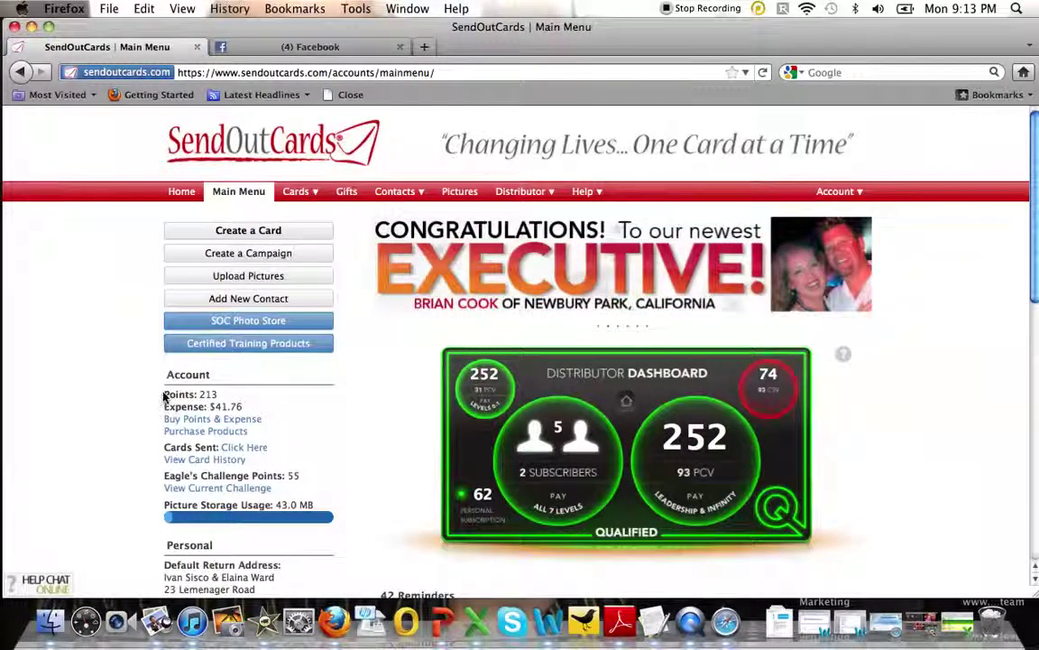
drag(163, 397, 200, 395)
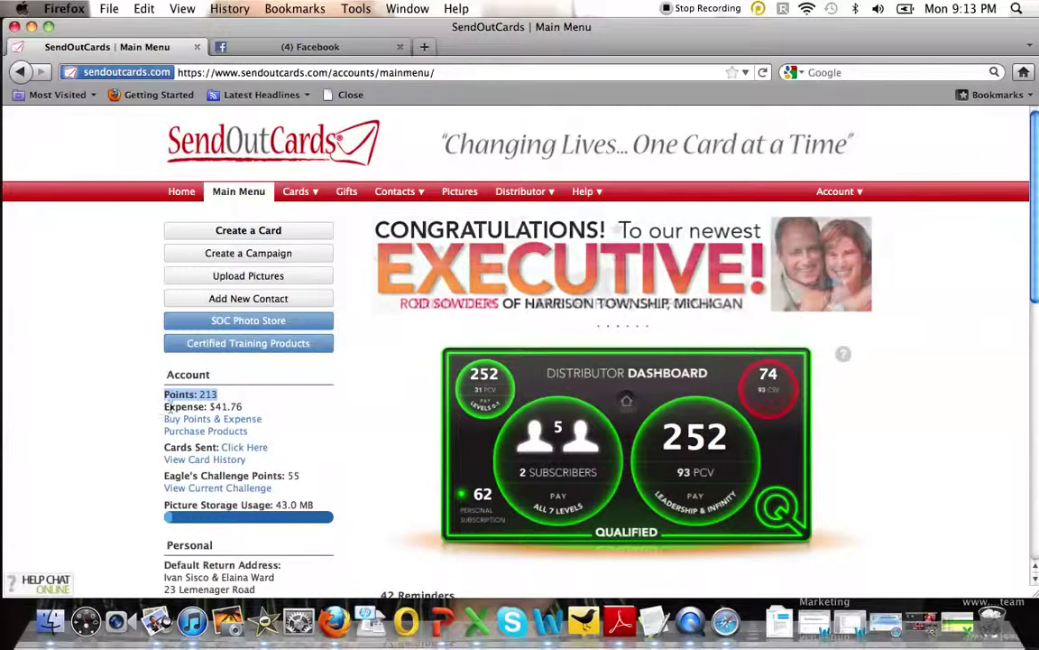
drag(163, 407, 238, 413)
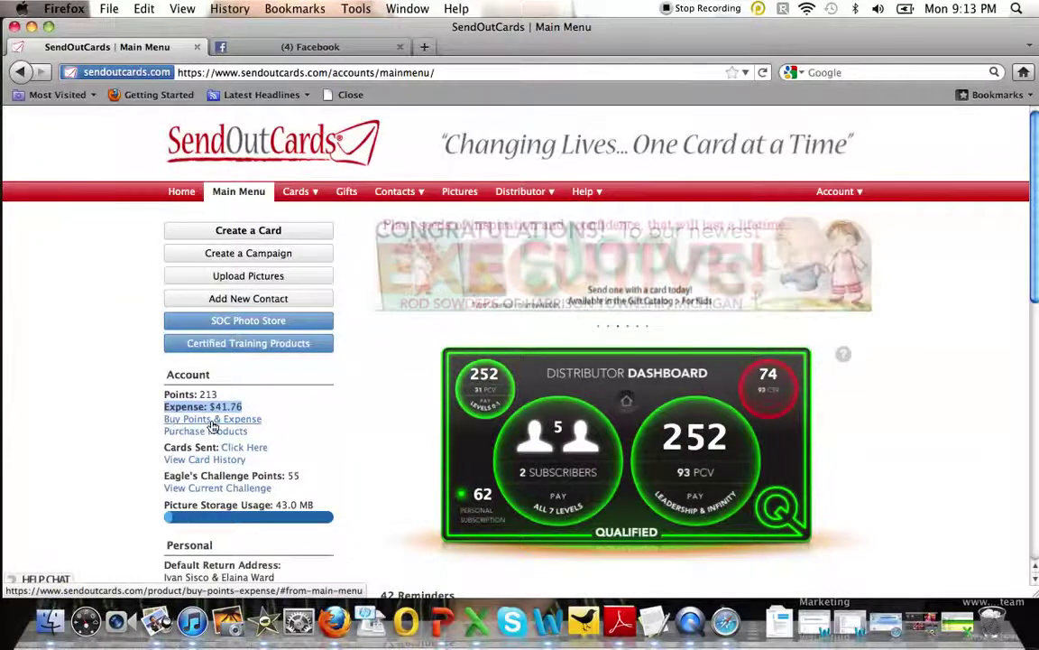
Step: View the order form for buying points and expense, and go back to the main menu page
click(214, 420)
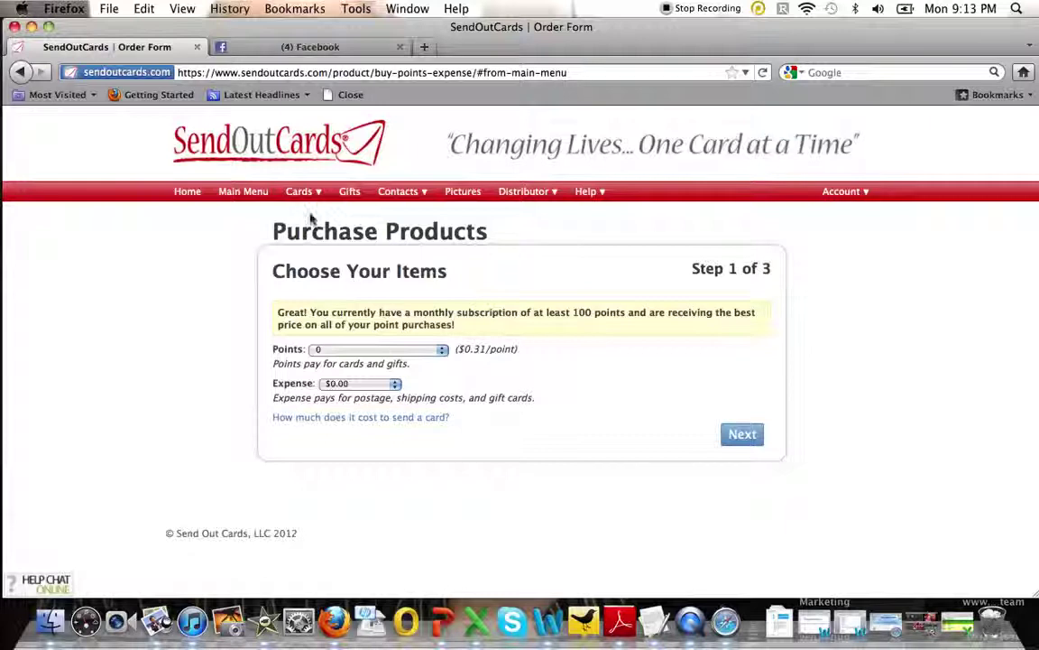
click(257, 197)
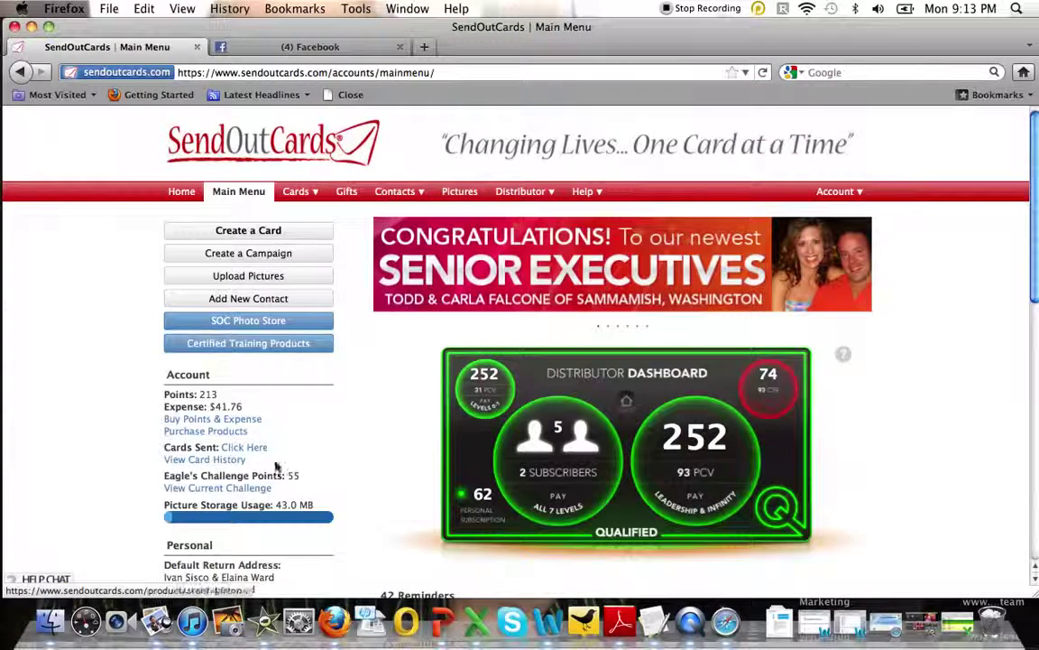
scroll(1032, 238, down, 5)
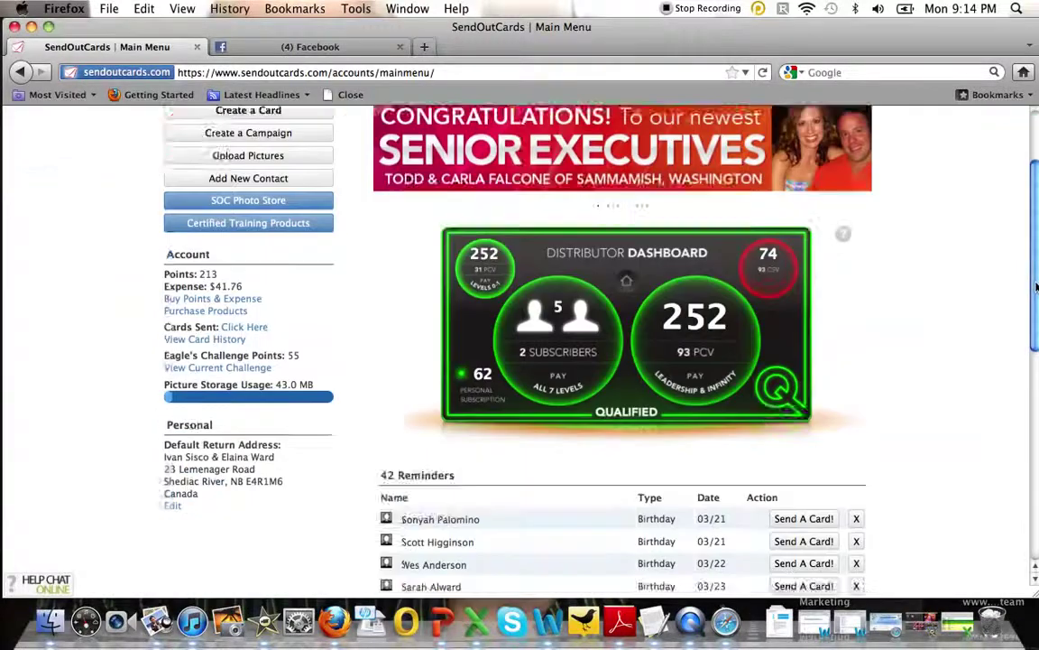
scroll(1031, 239, up, 5)
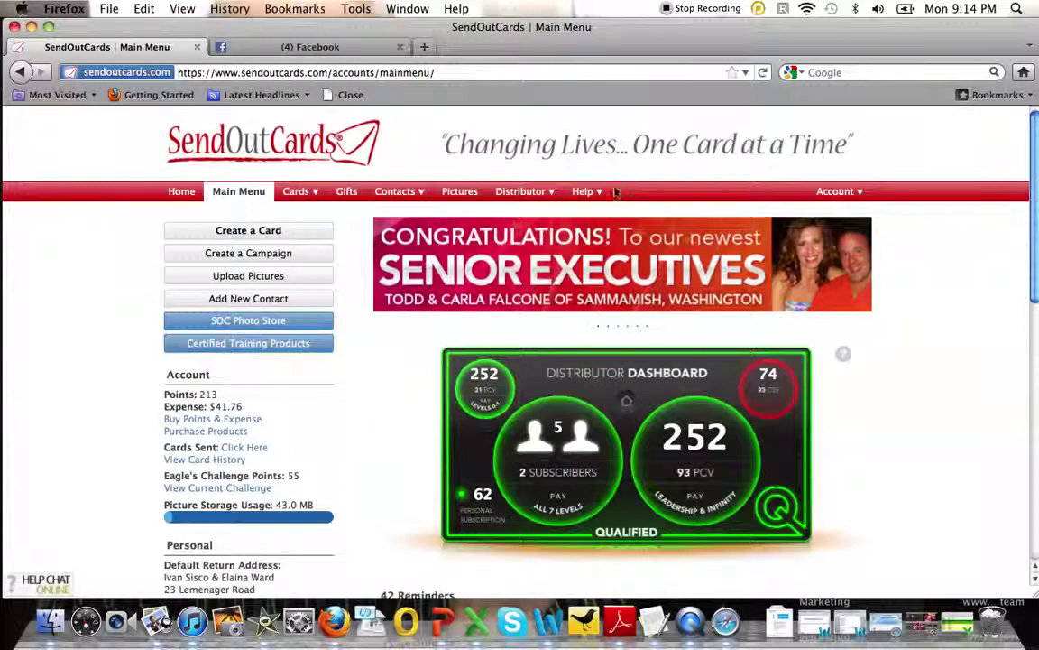
Step: Open the Tutorials & Media help page and browse the list of more tutorials below the Website Overview video
mouse_move(611, 195)
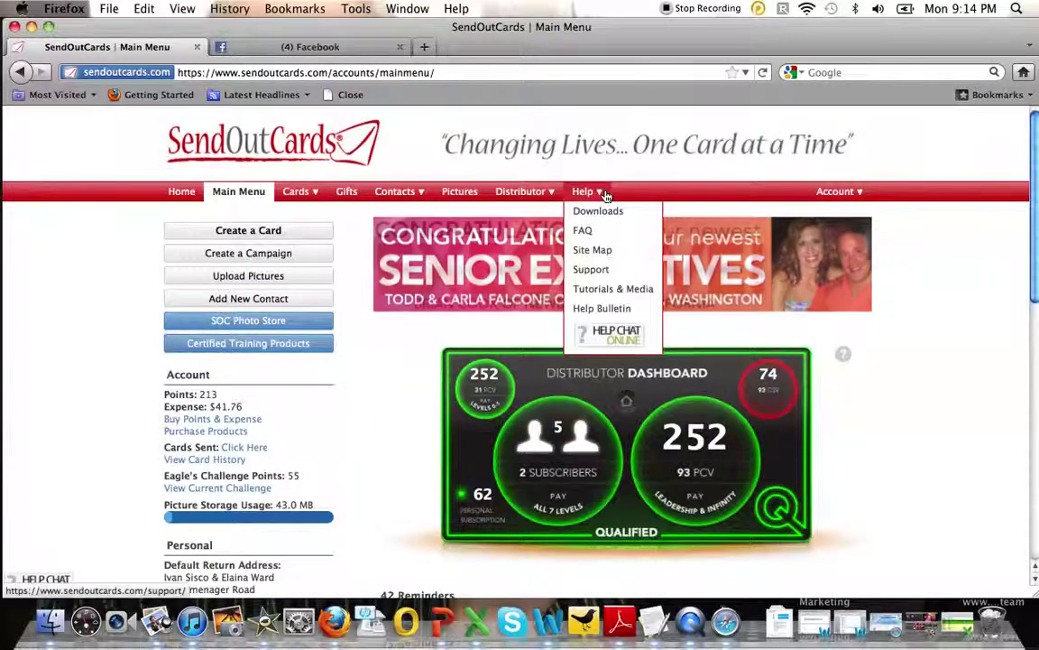
click(612, 289)
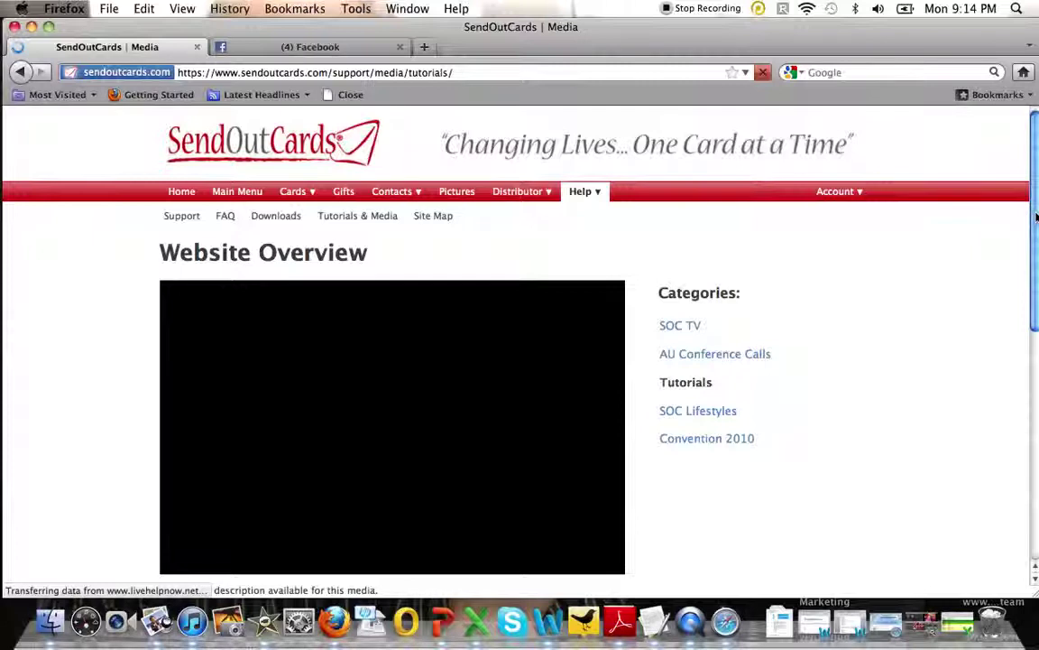
drag(1037, 216, 1036, 304)
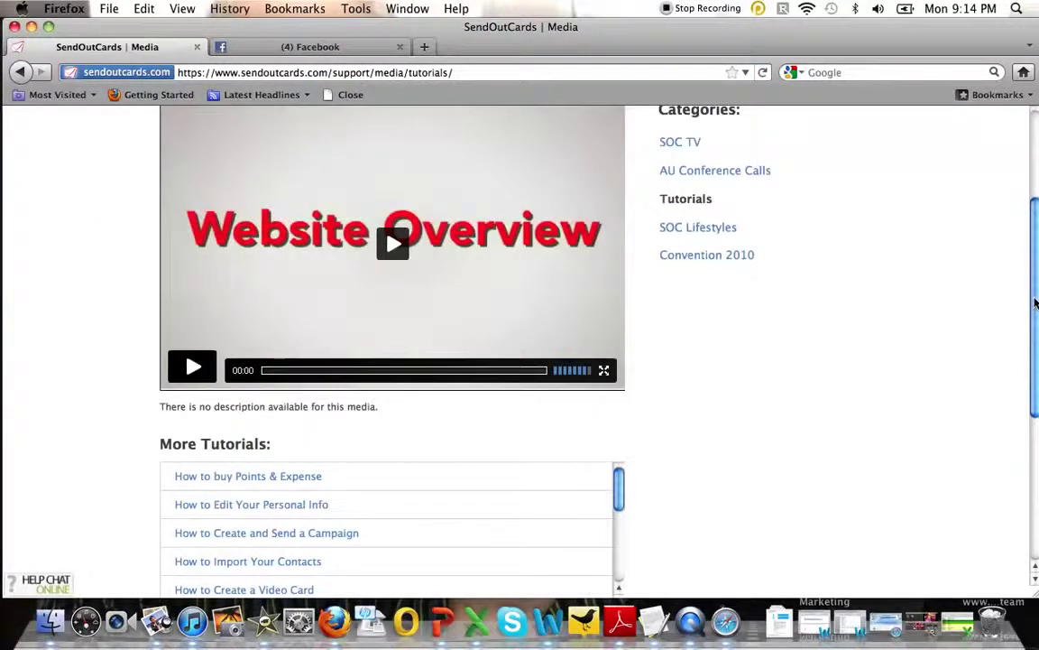
scroll(1036, 303, down, 5)
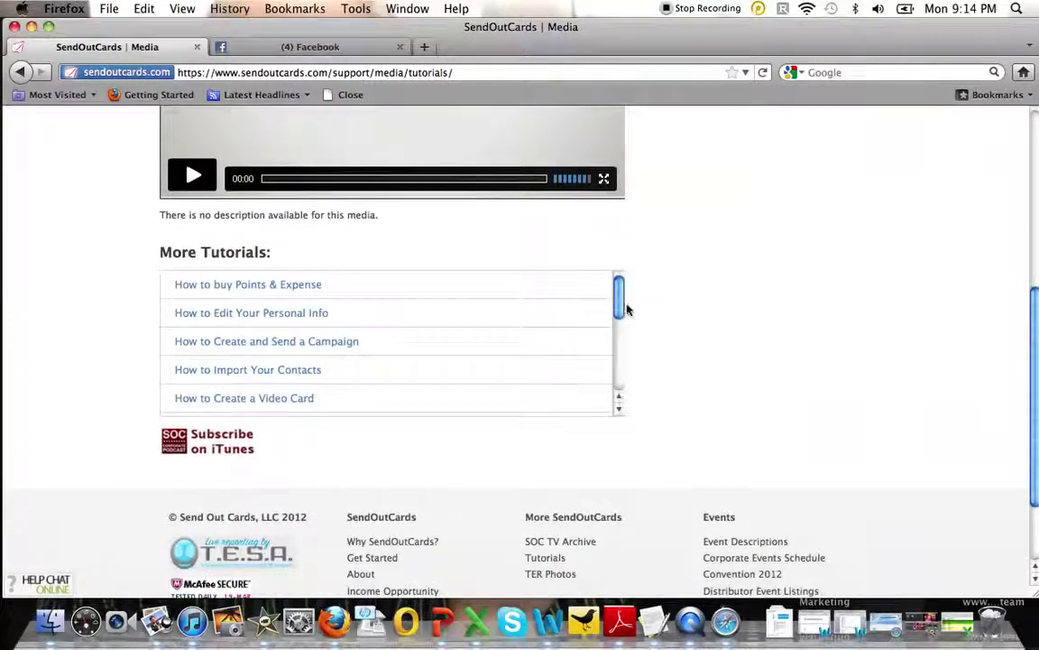
drag(618, 304, 619, 320)
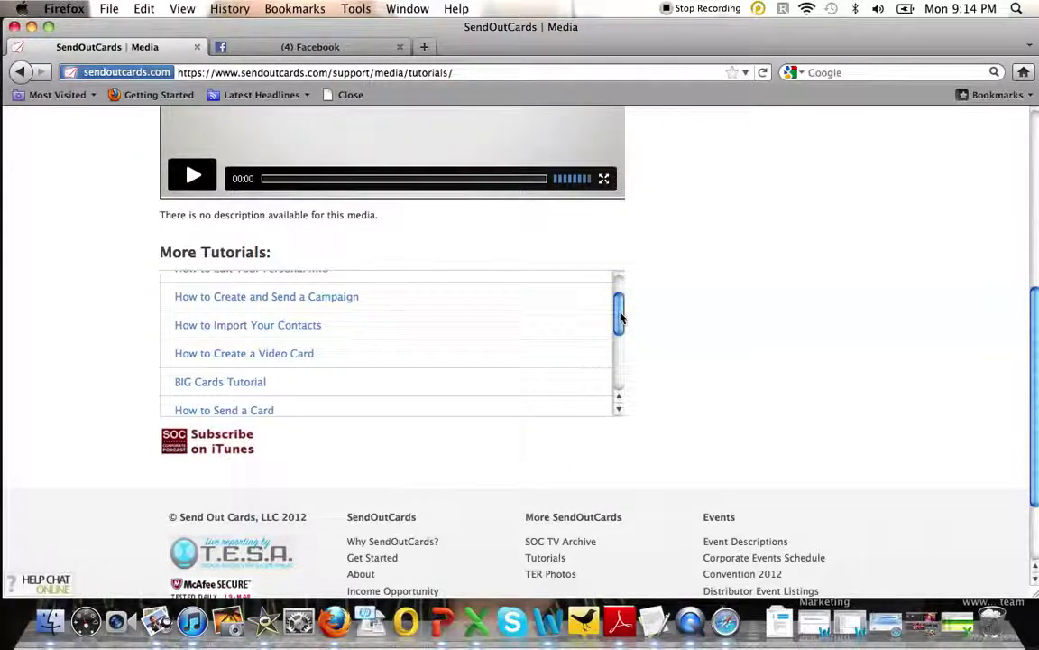
Step: Look over the rest of the More Tutorials list, the Help chat option and the Distributor options such as Personal Website Options
scroll(620, 334, down, 2)
drag(621, 334, 934, 301)
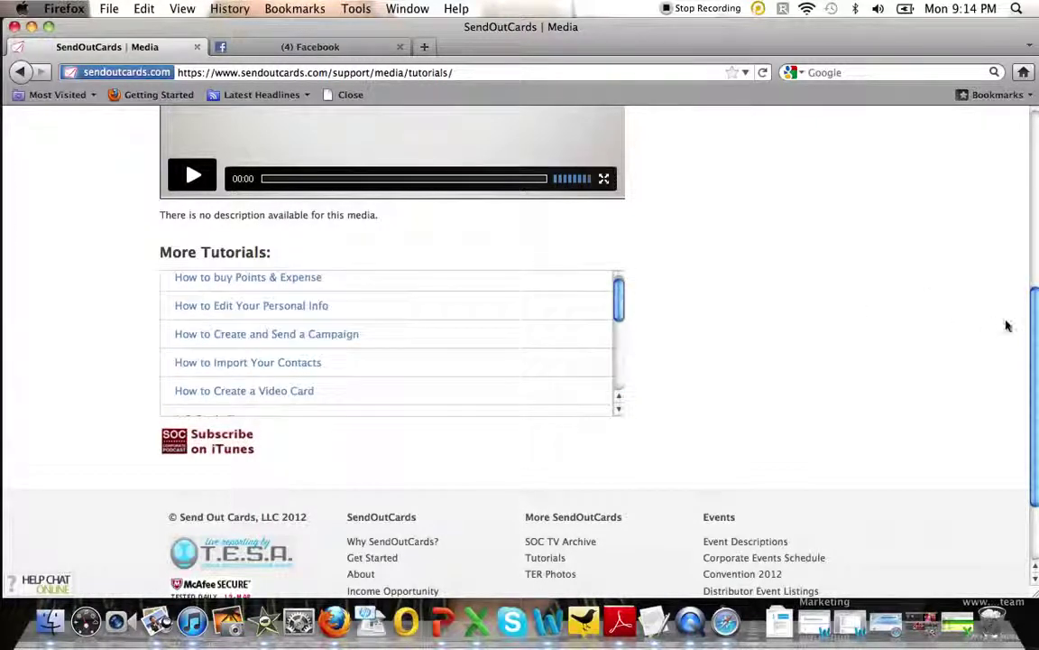
drag(1037, 329, 1038, 142)
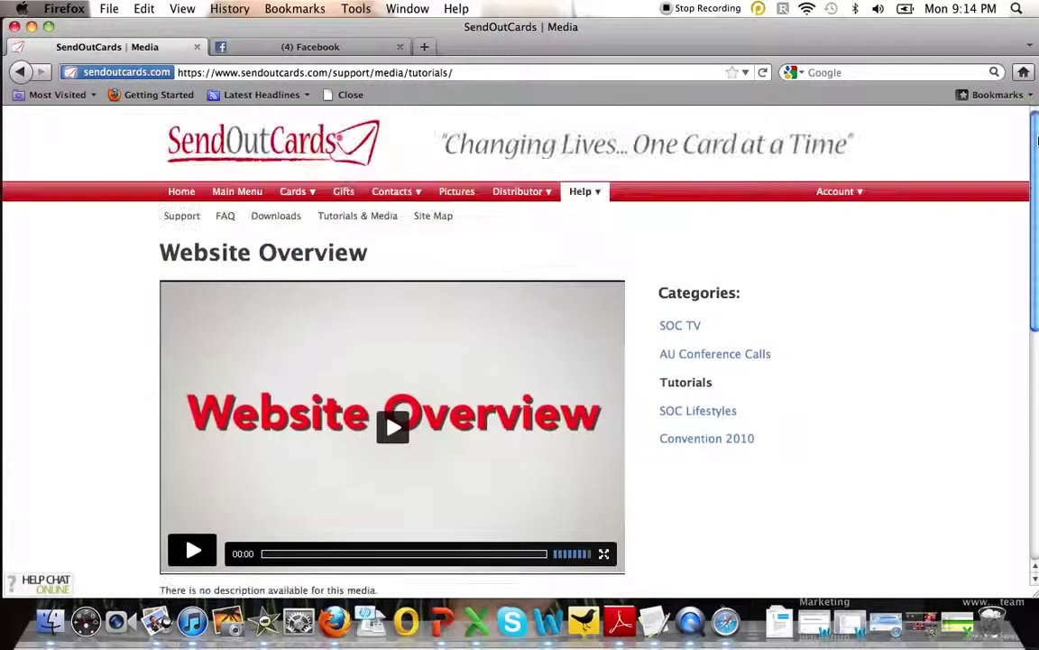
mouse_move(586, 202)
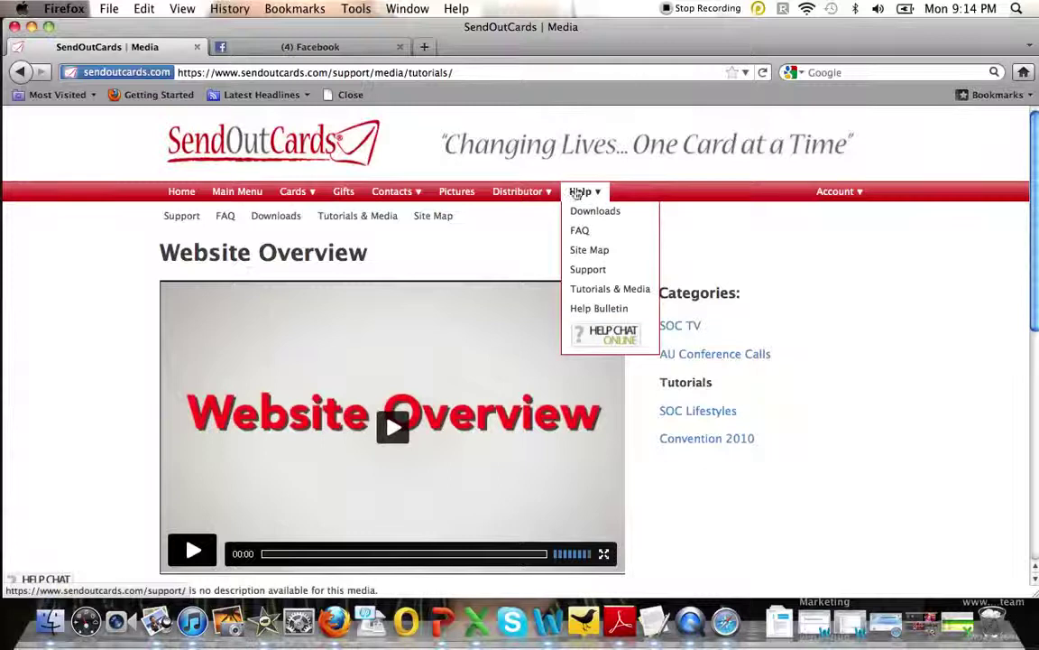
mouse_move(521, 194)
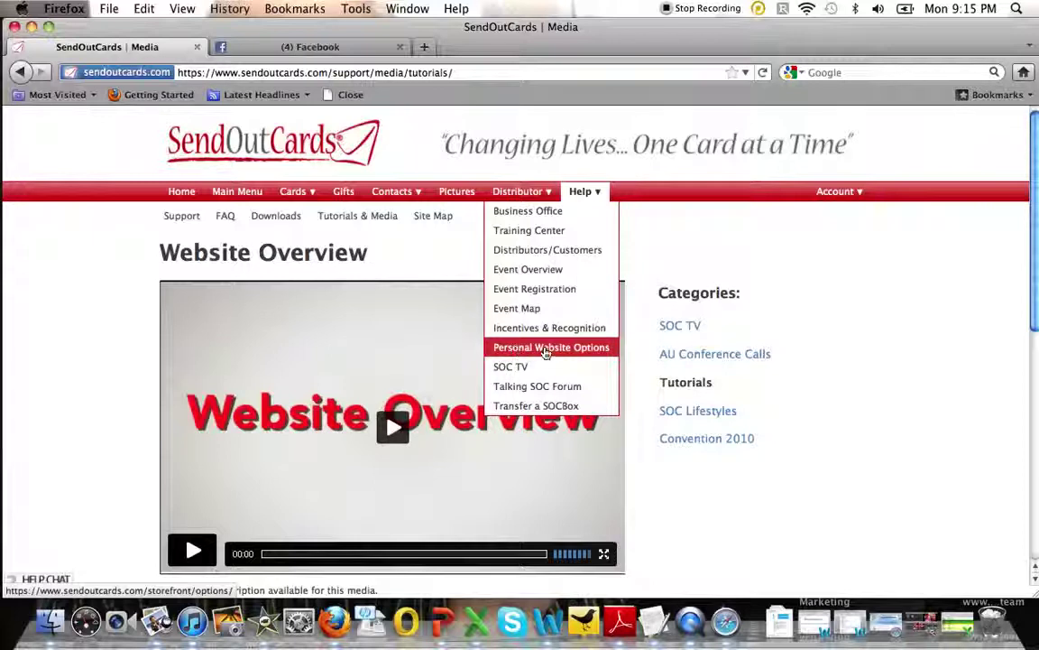
mouse_move(393, 196)
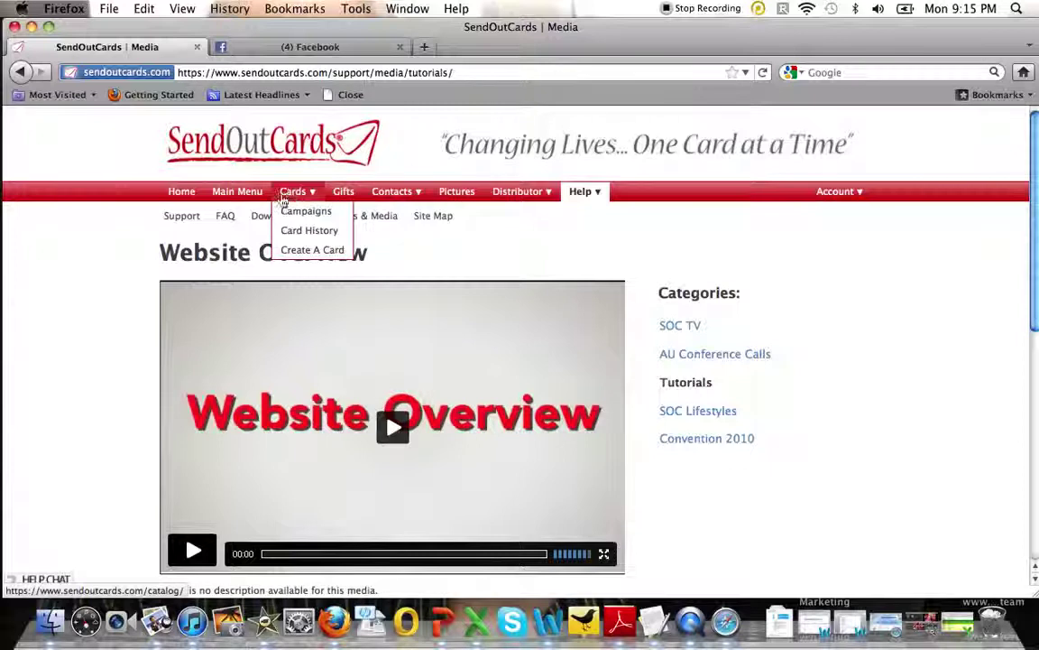
Step: Return to the main menu page, open the card catalog for creating a card, and collapse the My Cards category
click(242, 199)
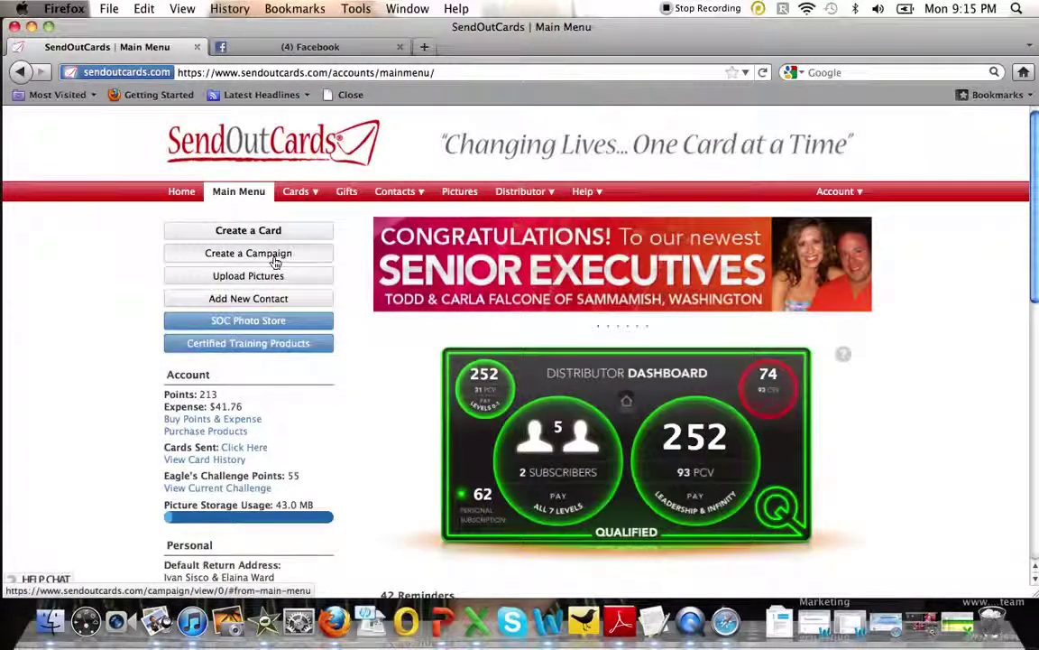
mouse_move(300, 192)
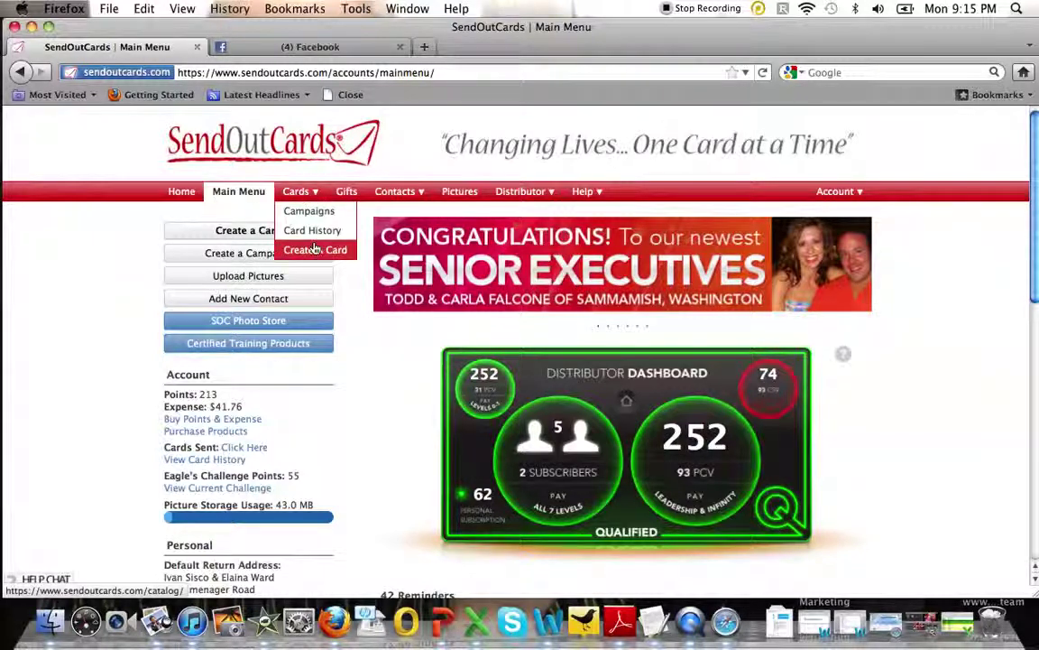
click(316, 256)
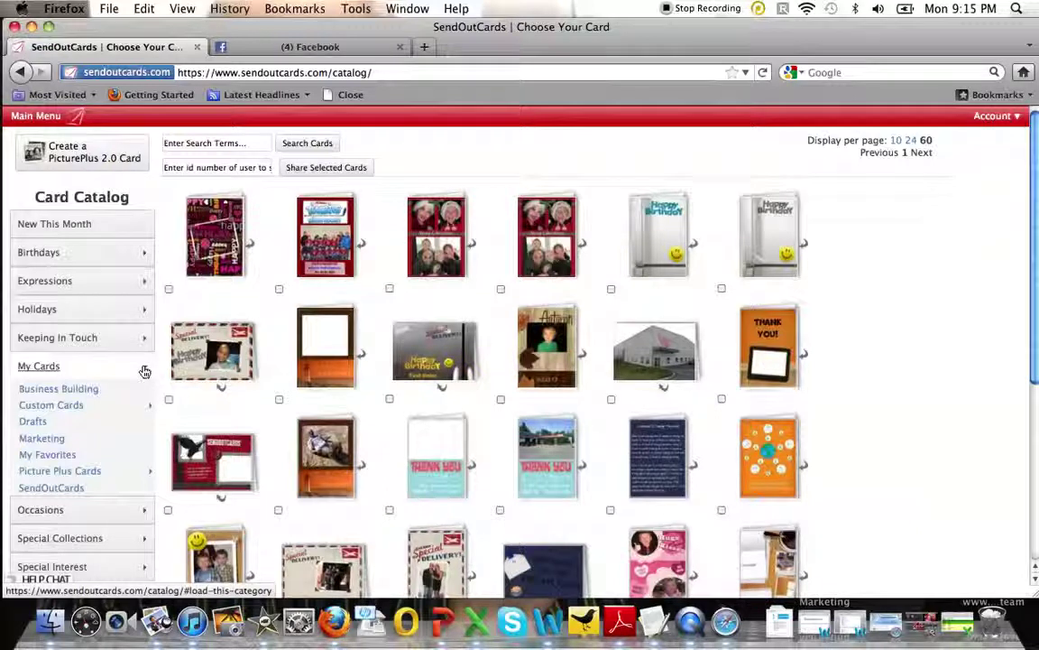
click(145, 370)
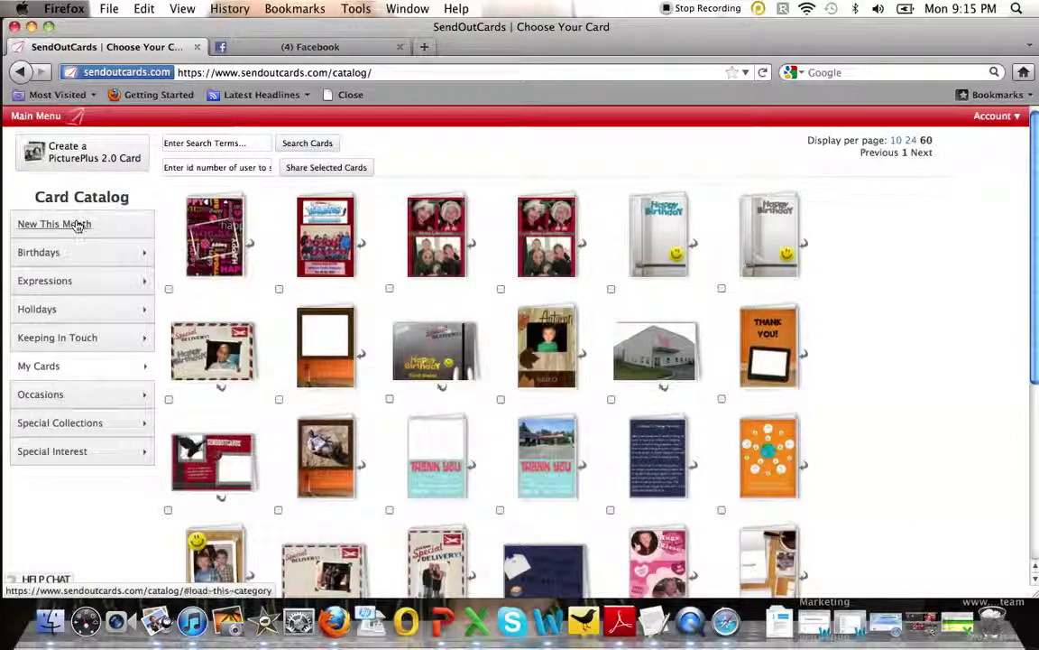
Step: Browse the catalog's Birthdays cards, including the Belated and For Him subcategories, and collapse the category
click(46, 253)
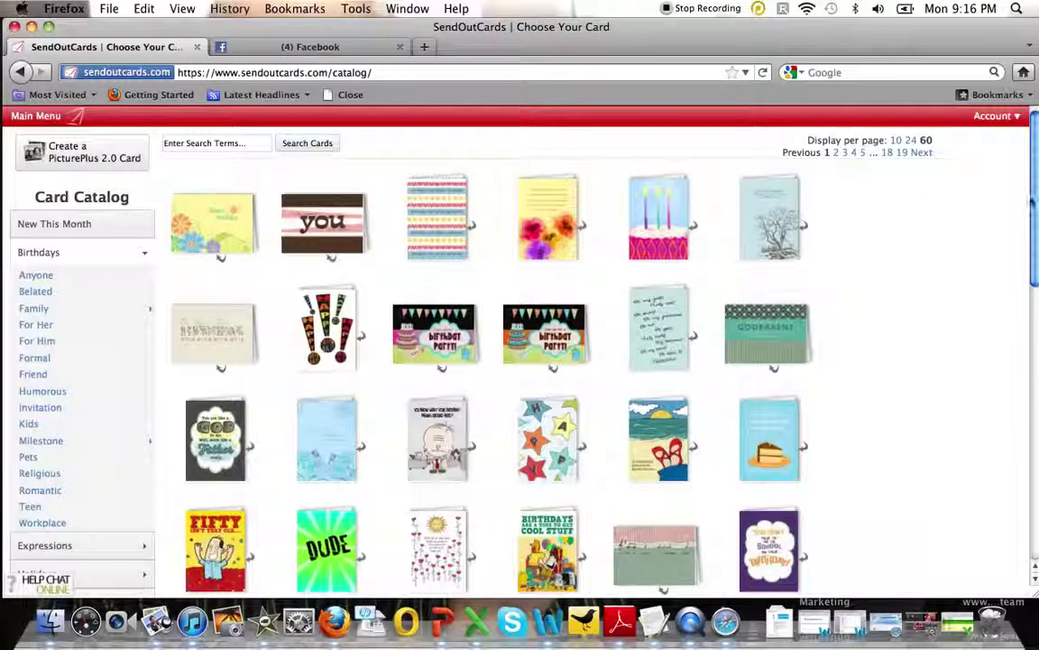
mouse_move(1036, 201)
mouse_down()
mouse_move(1037, 262)
mouse_move(1036, 209)
mouse_up()
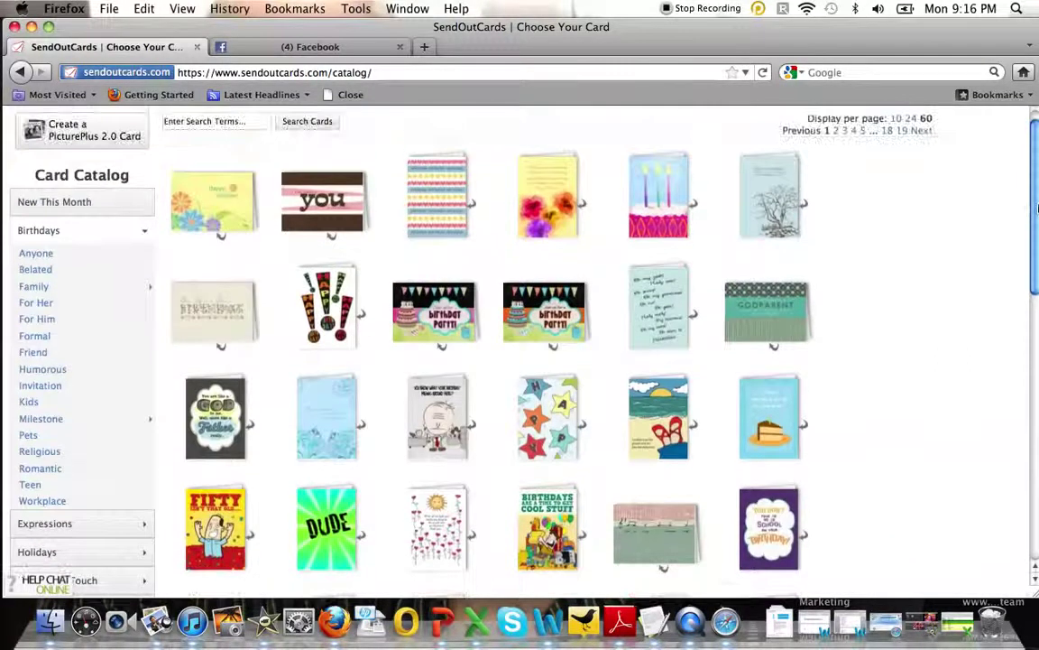
click(45, 272)
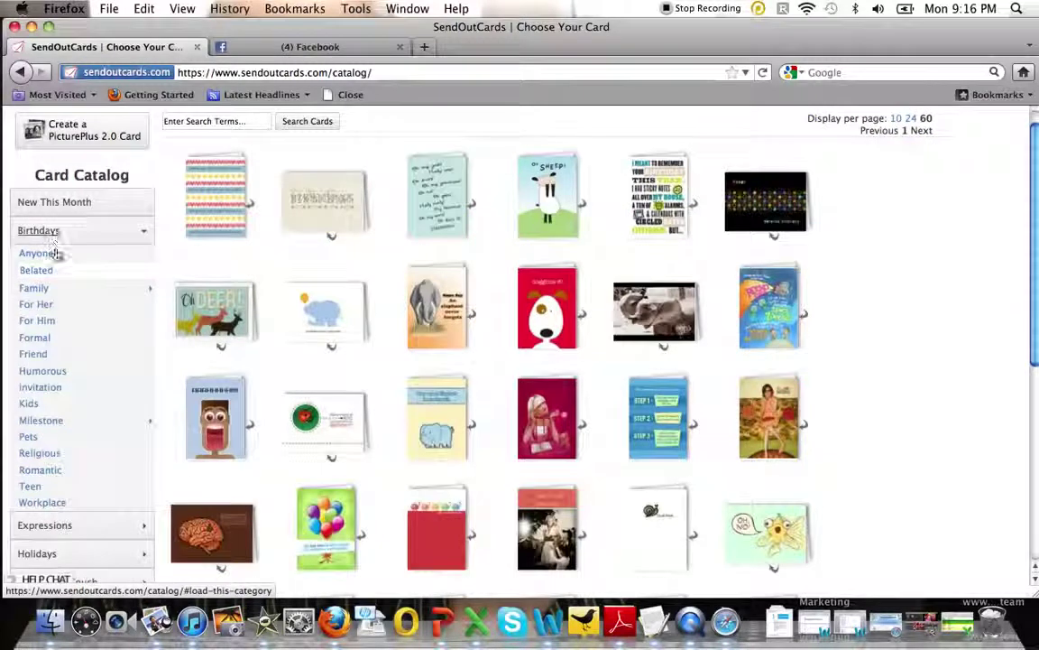
click(41, 321)
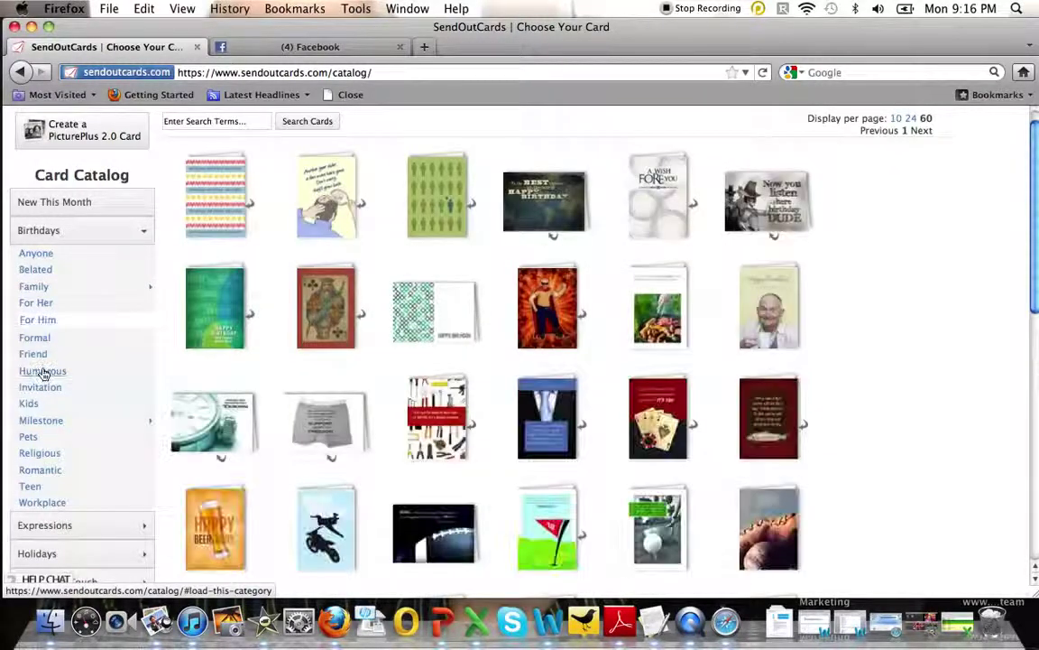
click(147, 236)
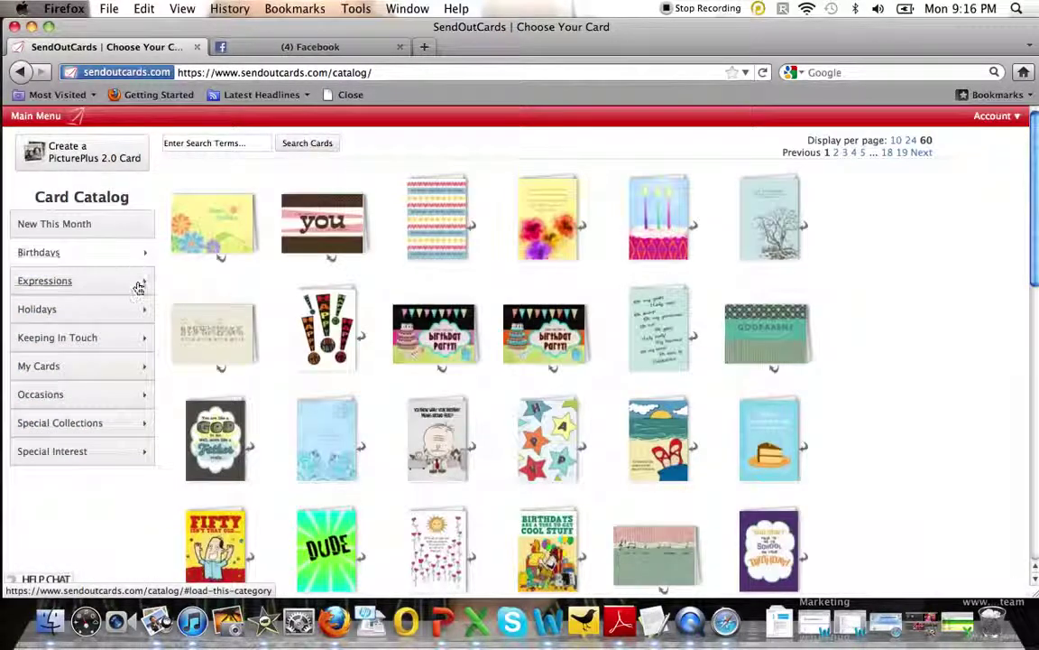
Step: Browse the Expressions and Holidays categories of the card catalog
click(78, 286)
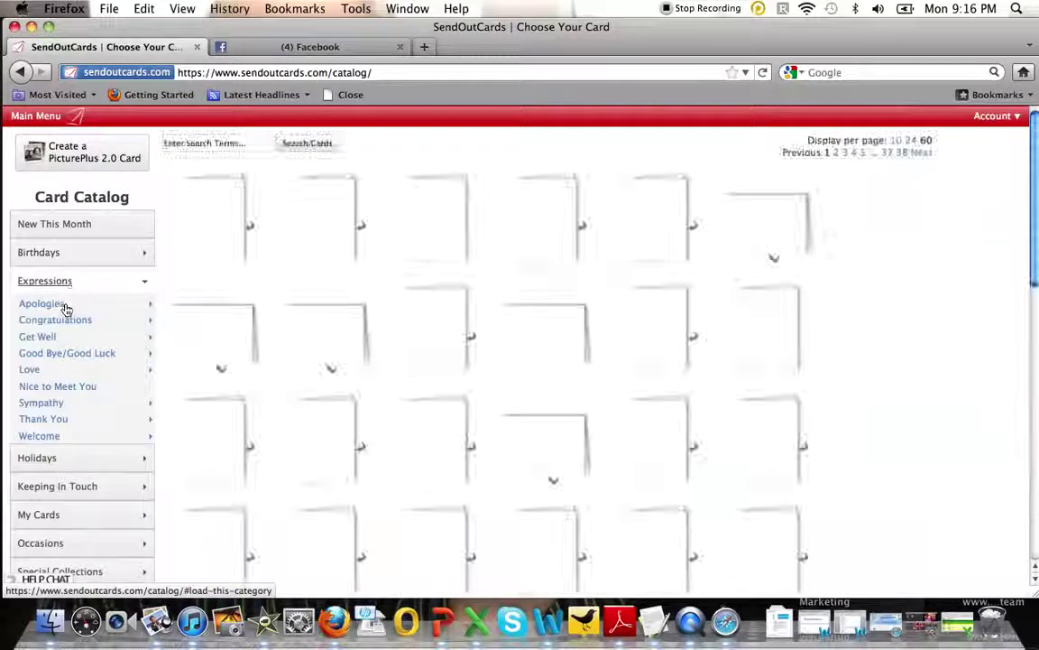
click(140, 287)
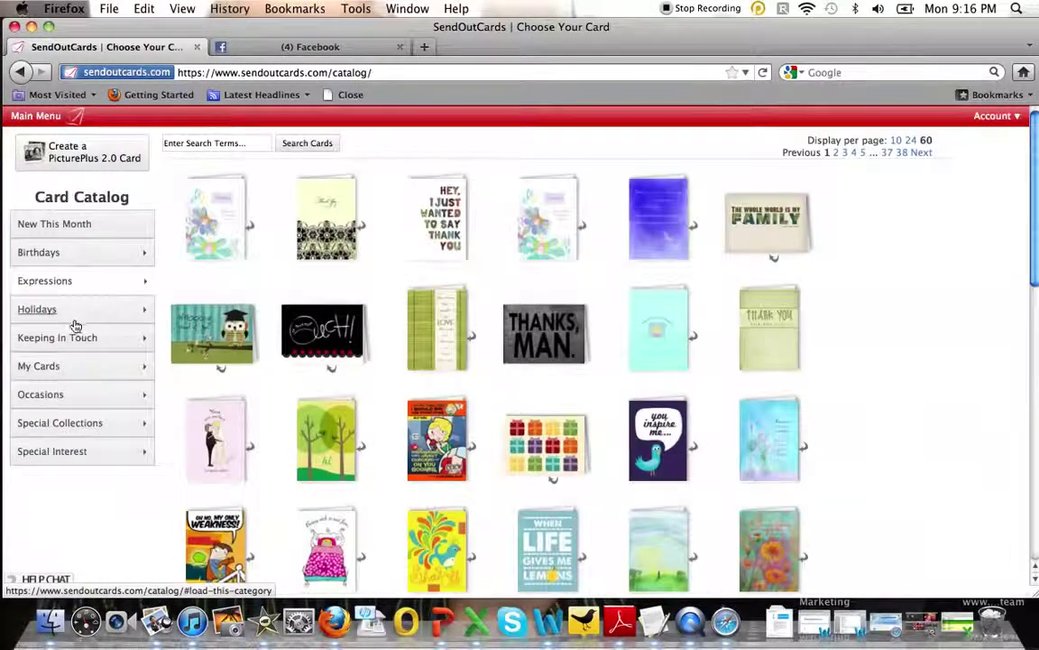
click(68, 322)
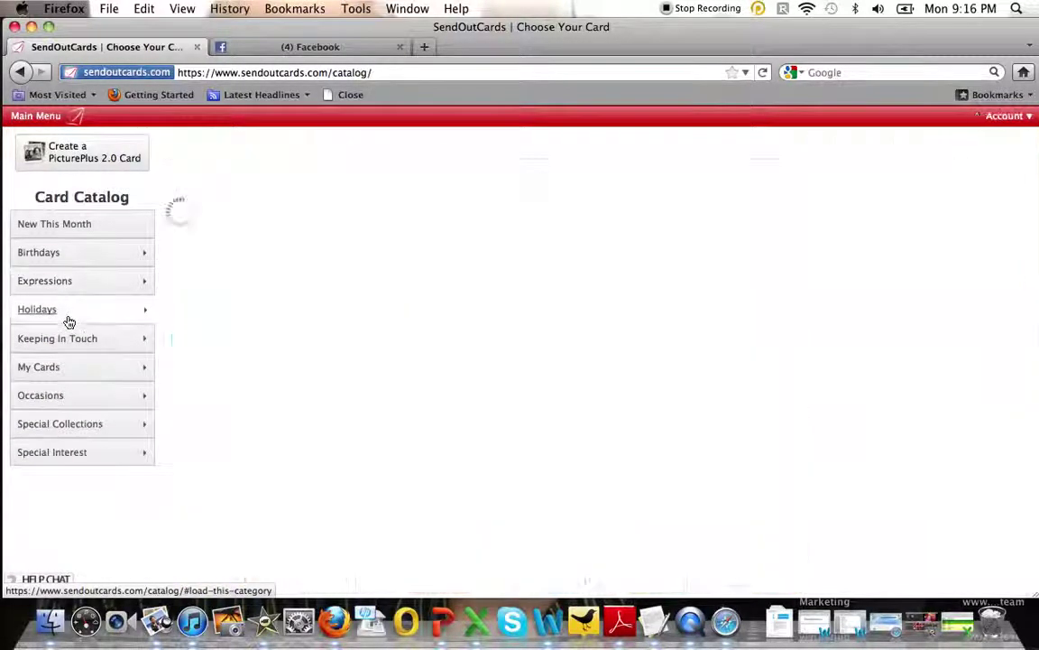
click(142, 287)
click(143, 285)
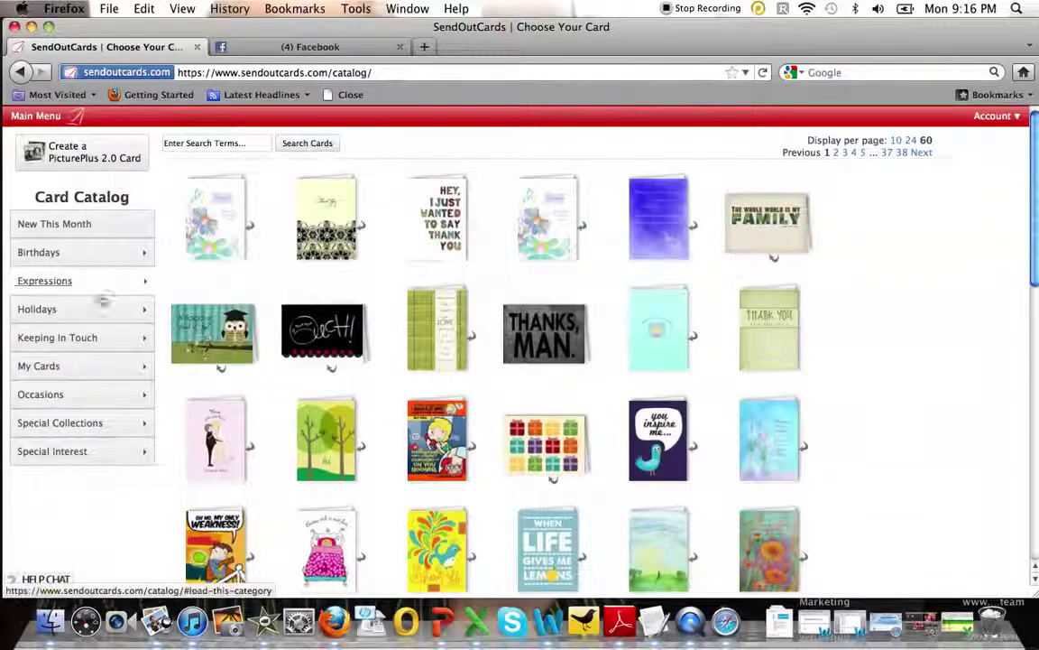
Step: Browse the Accountants and Chiropractor cards under Business in the Special Interest category
click(56, 452)
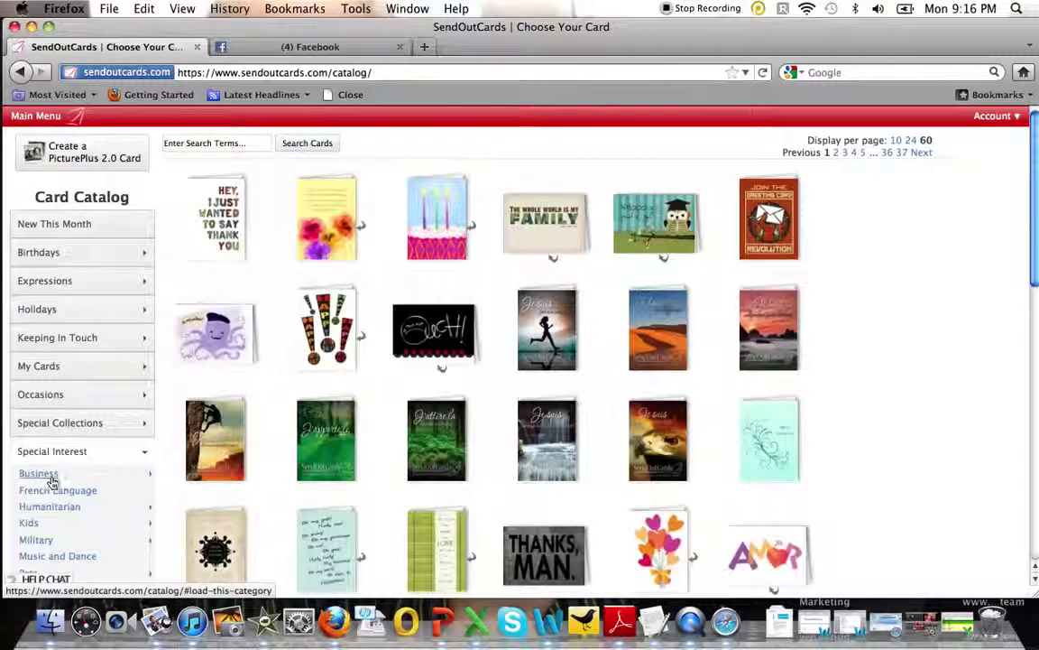
click(46, 476)
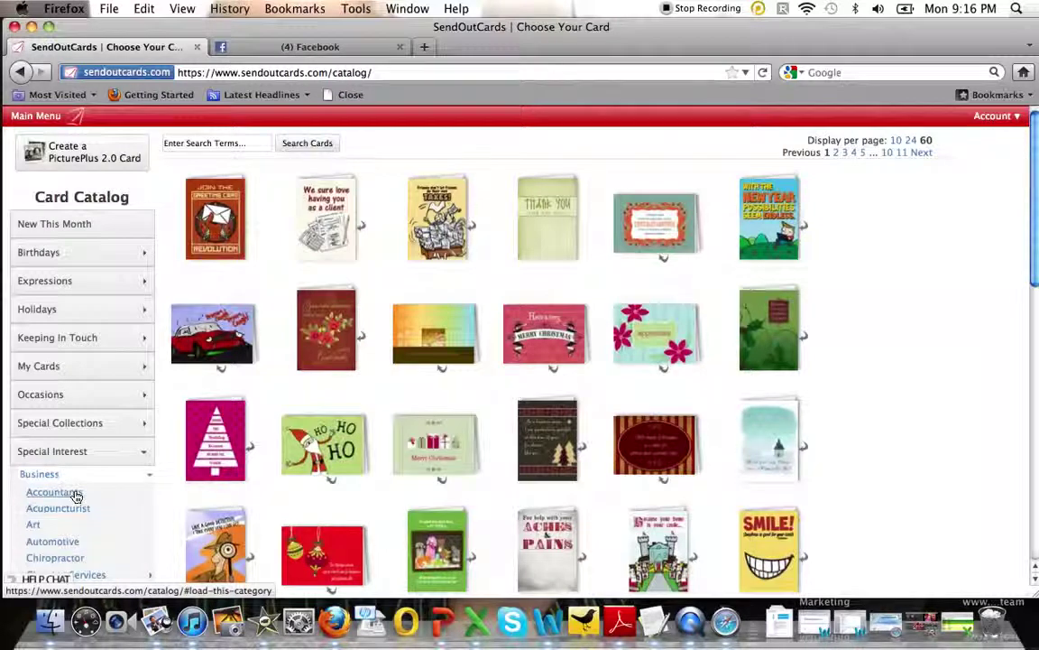
click(70, 496)
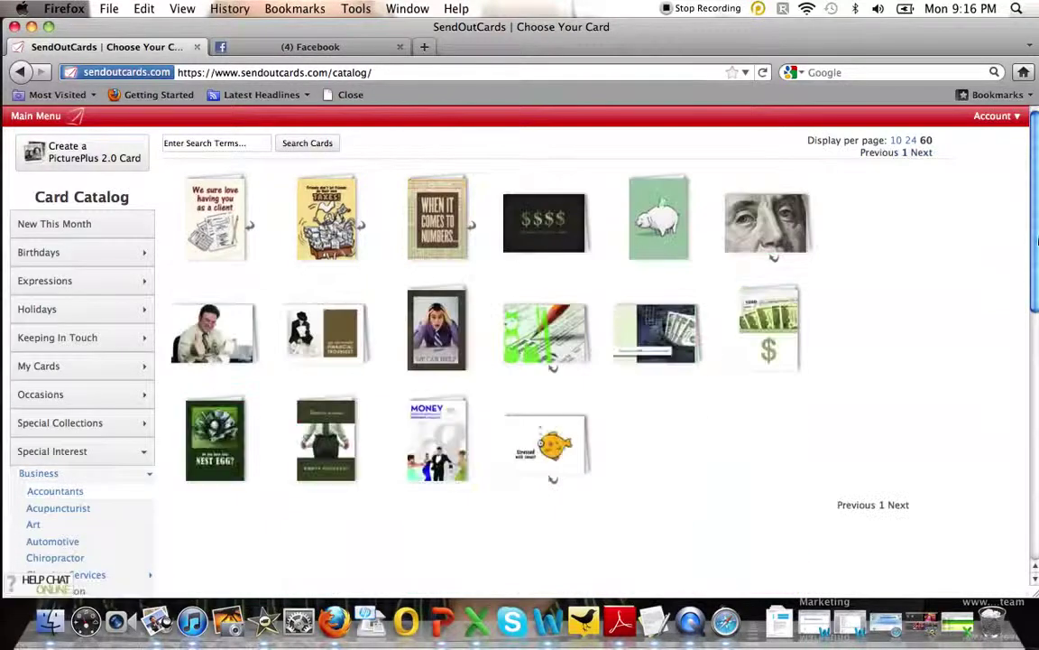
scroll(1036, 236, down, 3)
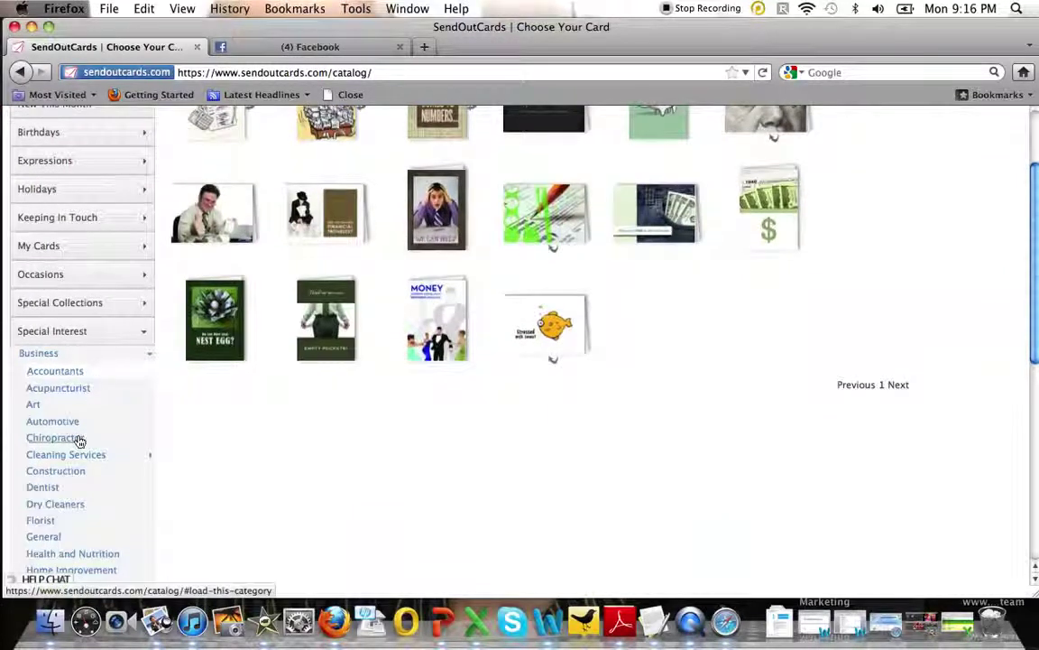
click(79, 441)
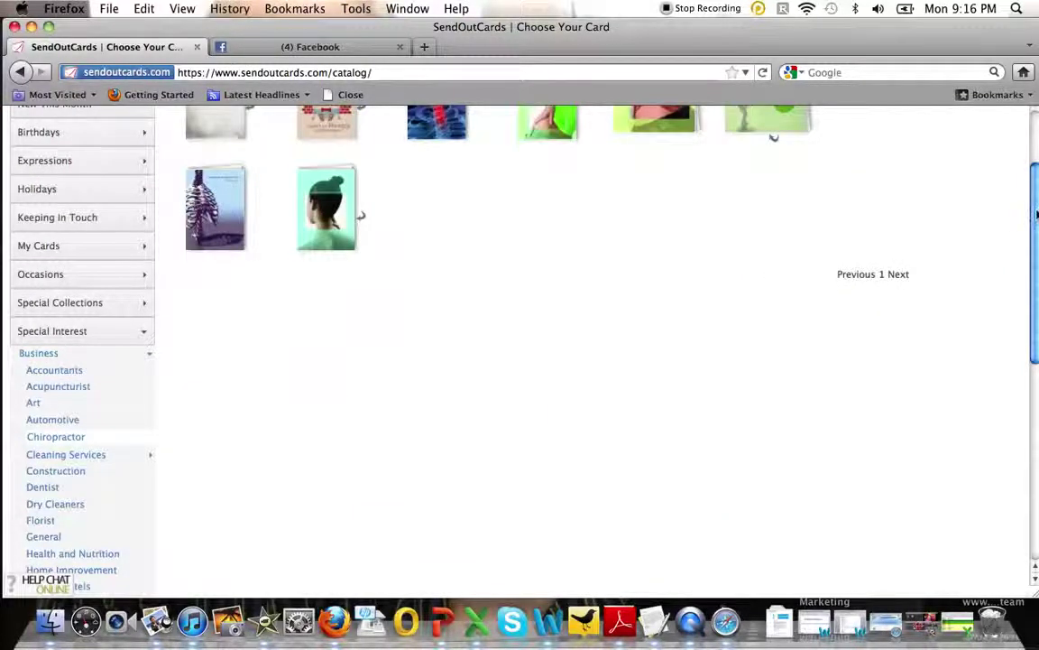
scroll(1038, 214, up, 1)
scroll(1037, 214, down, 2)
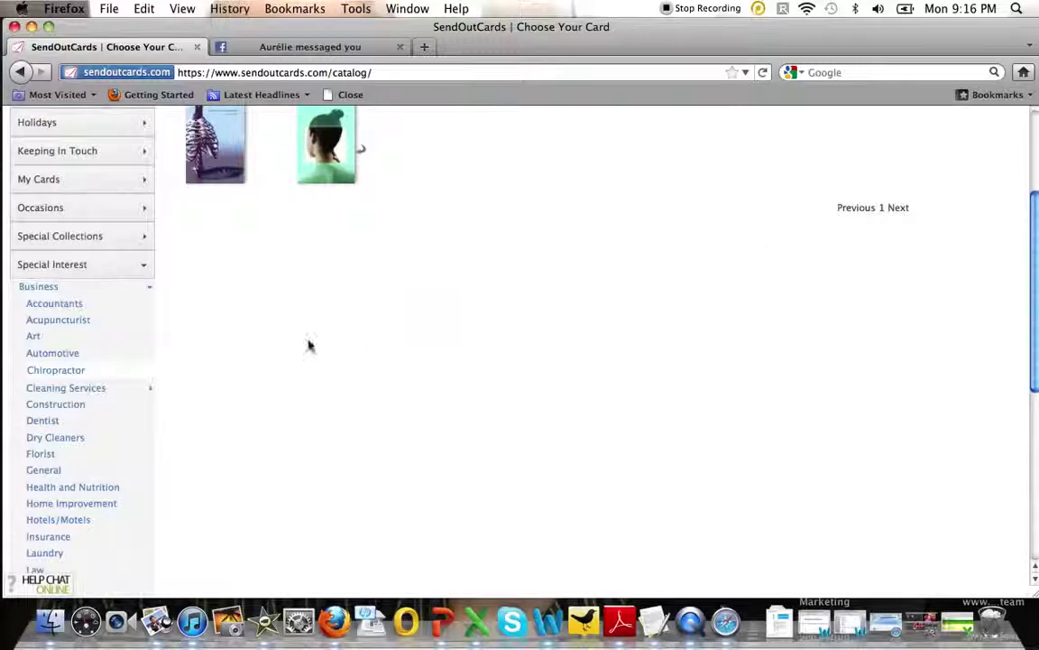
Step: Show the Dentist cards, preview the cover and inside of the "SMILE!" card, and close the preview
click(42, 420)
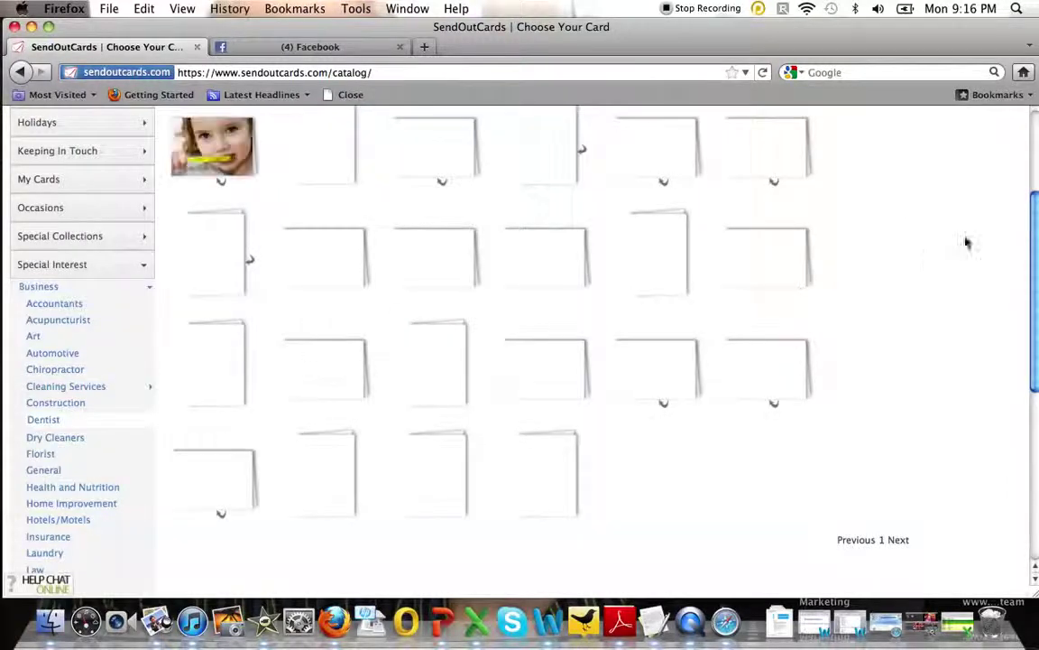
drag(1034, 233, 1036, 144)
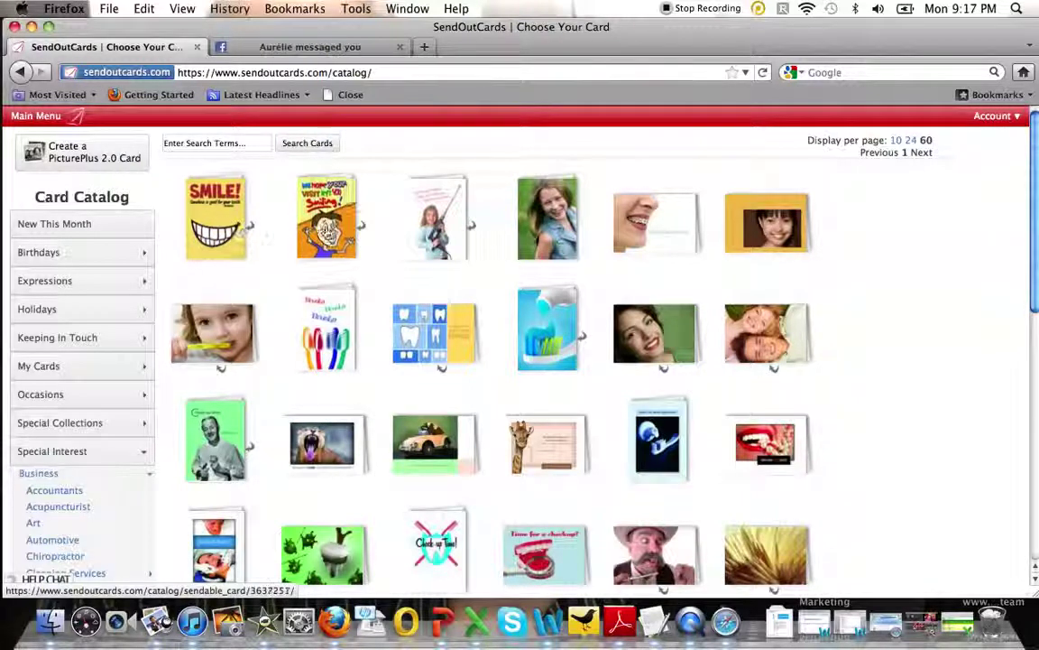
click(234, 230)
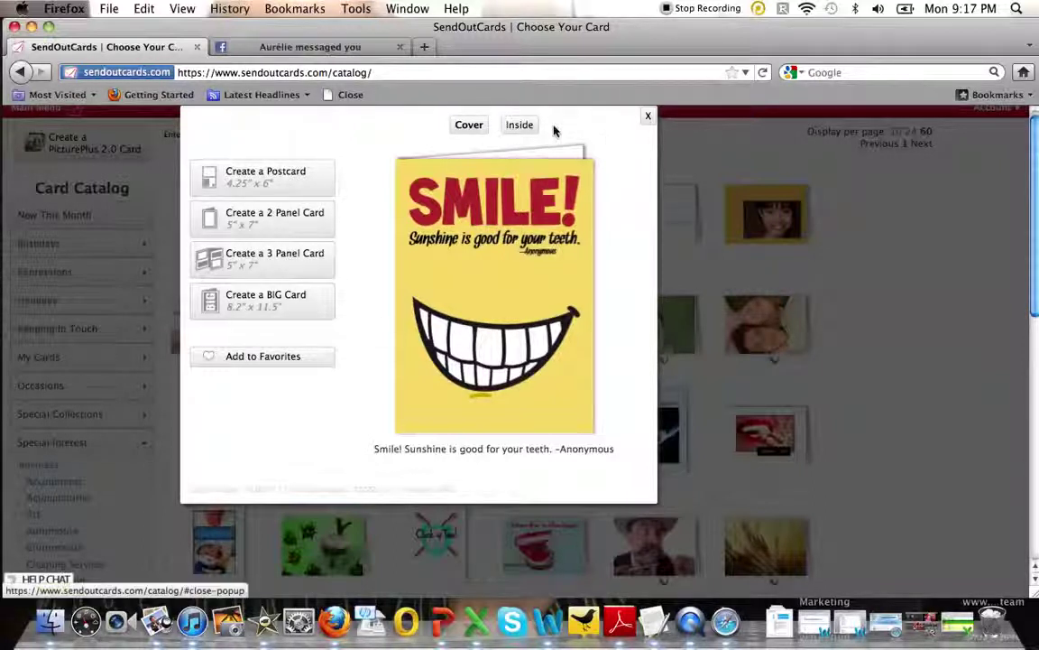
click(527, 129)
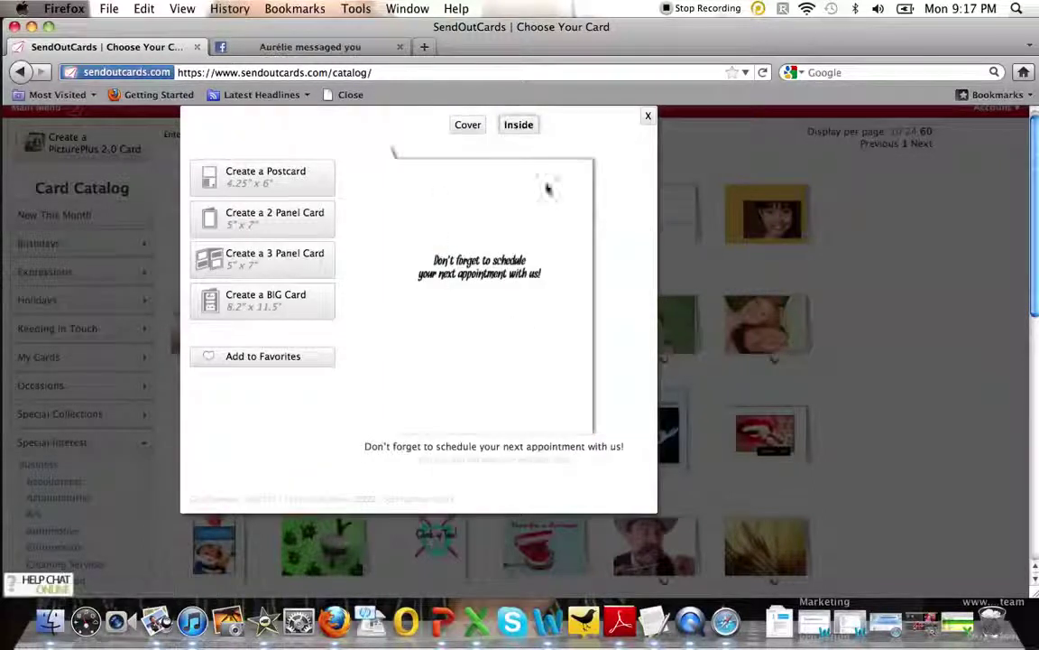
click(649, 117)
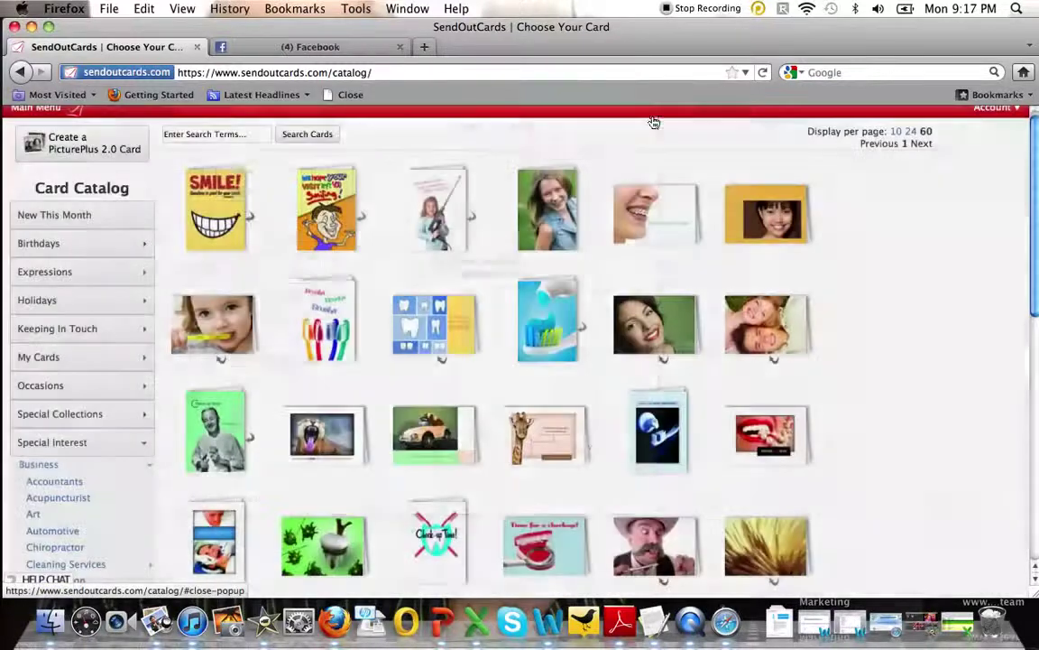
Step: Create a PicturePlus 2.0 card with the vertical 5" x 7" Greeting Card layout, and close the Facebook page
click(84, 154)
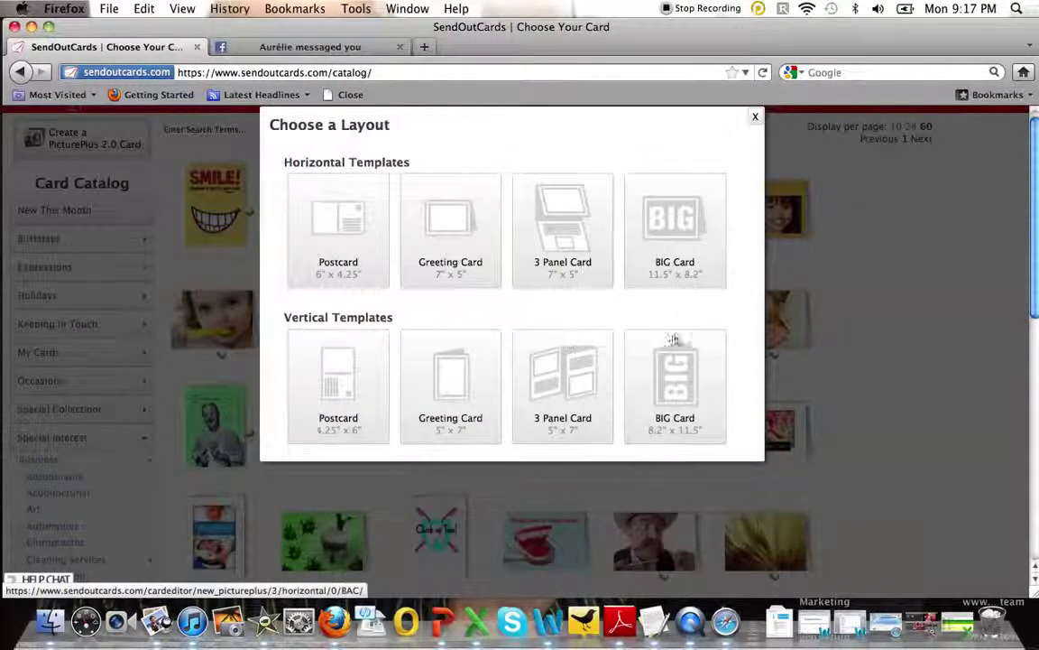
click(461, 385)
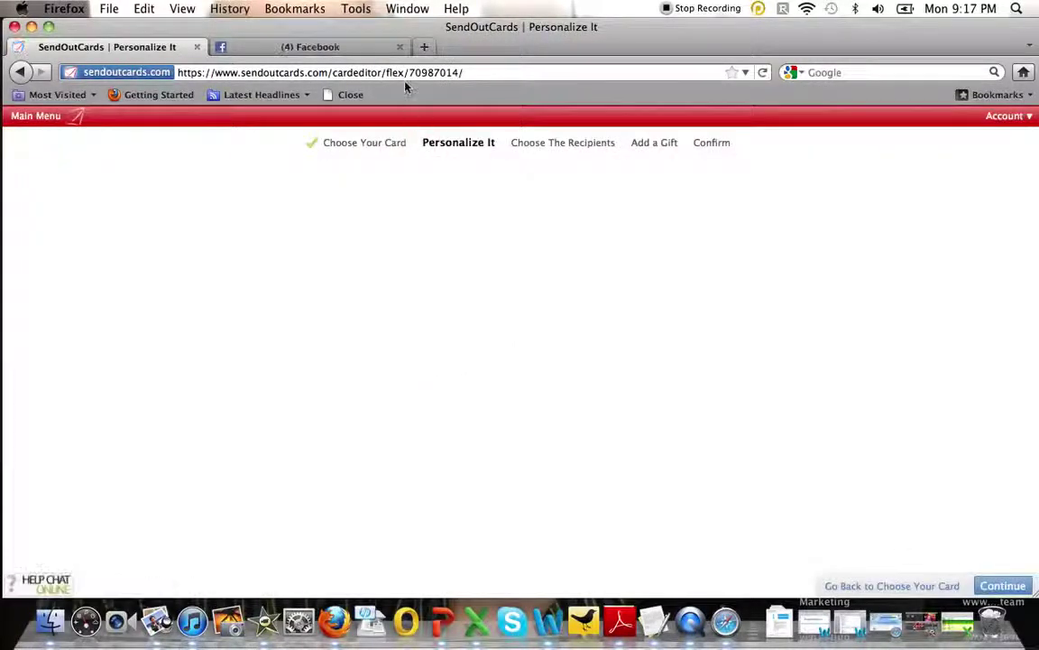
click(401, 47)
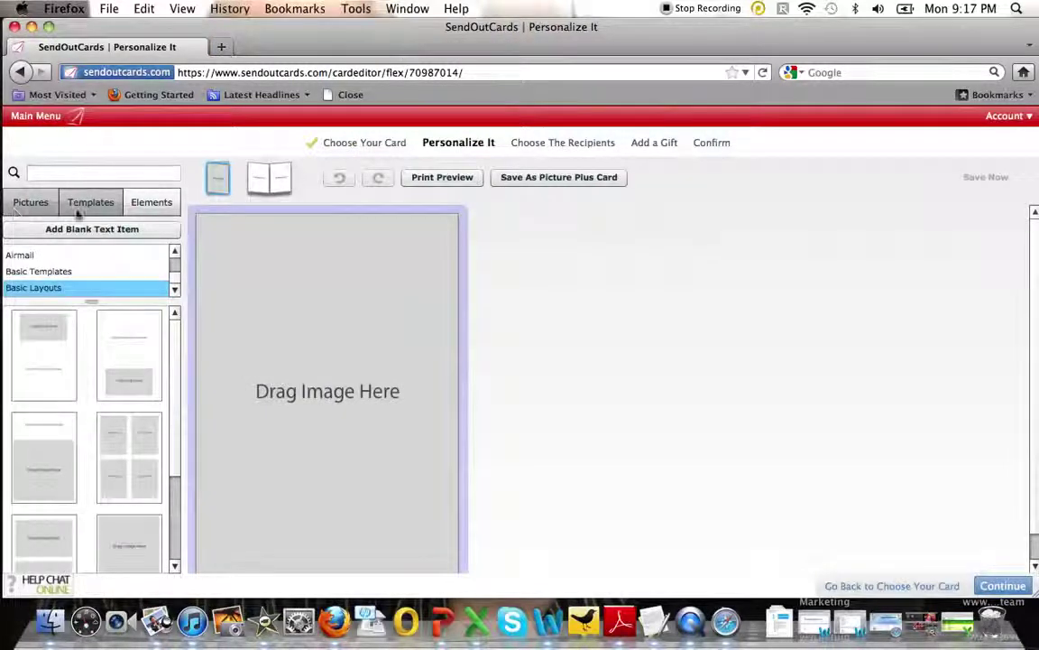
Step: Browse the uploaded pictures available for the card
click(43, 207)
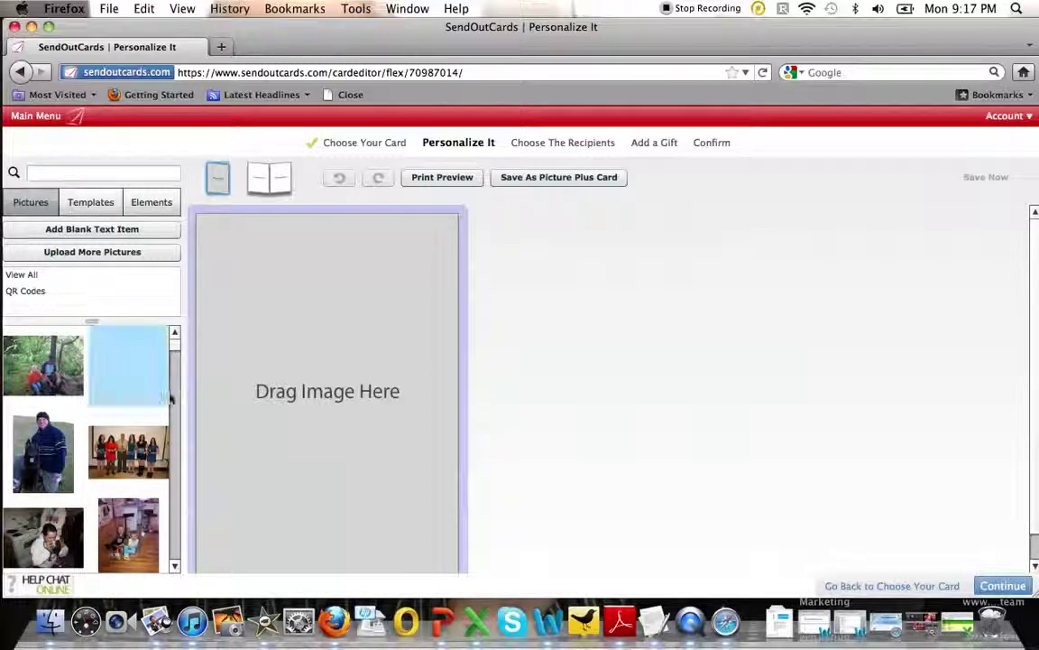
scroll(177, 352, down, 3)
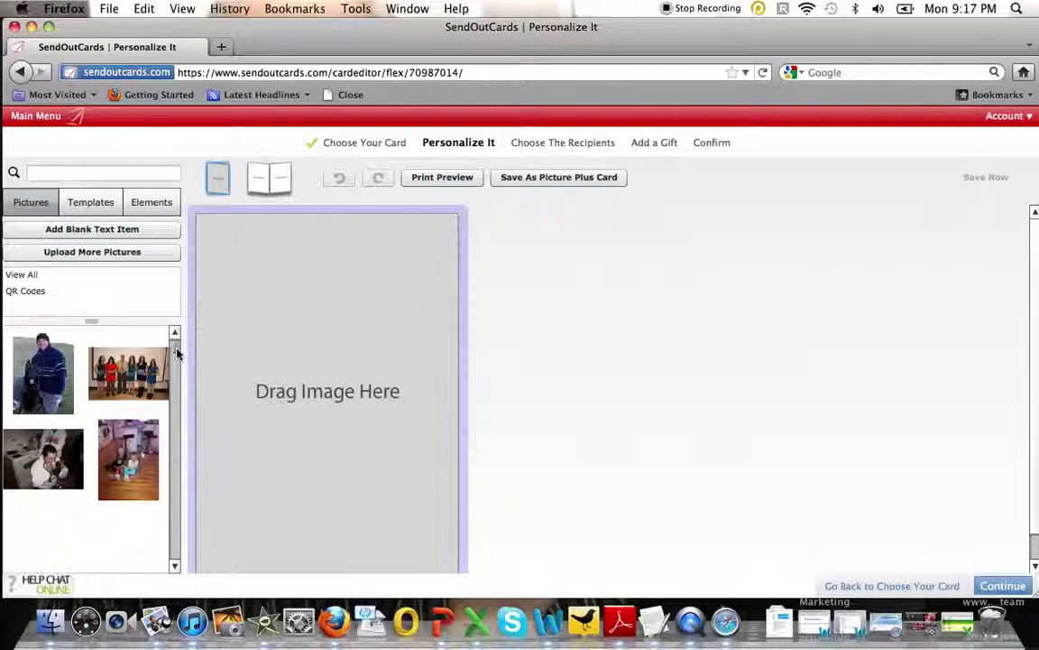
drag(177, 352, 177, 348)
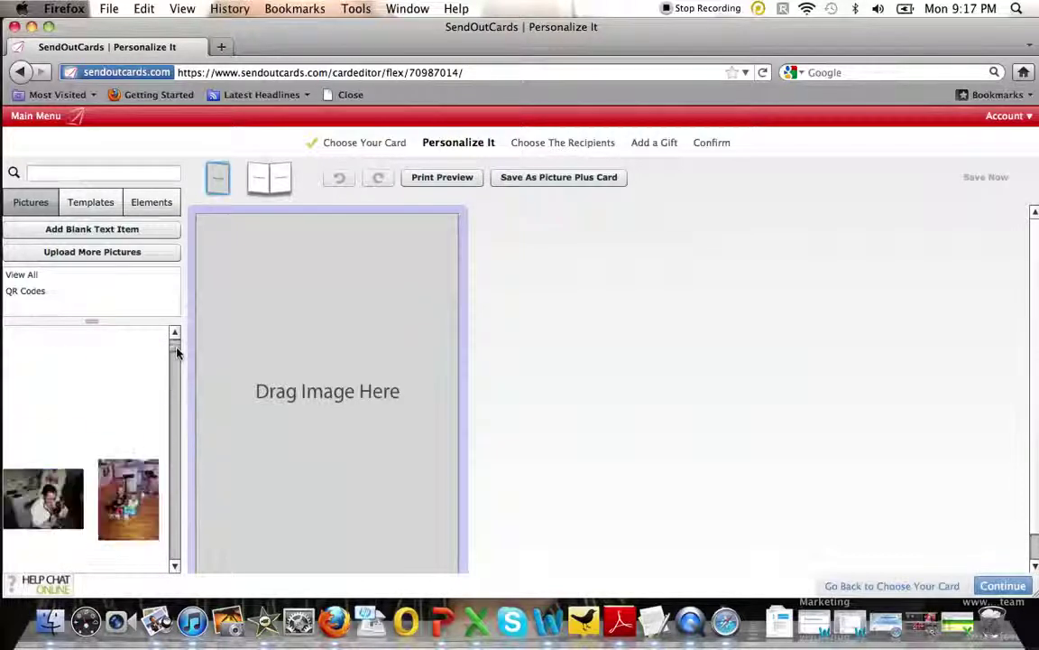
Step: Browse the Basic Templates, view the card's blank inside pages, and return to the front cover
click(92, 205)
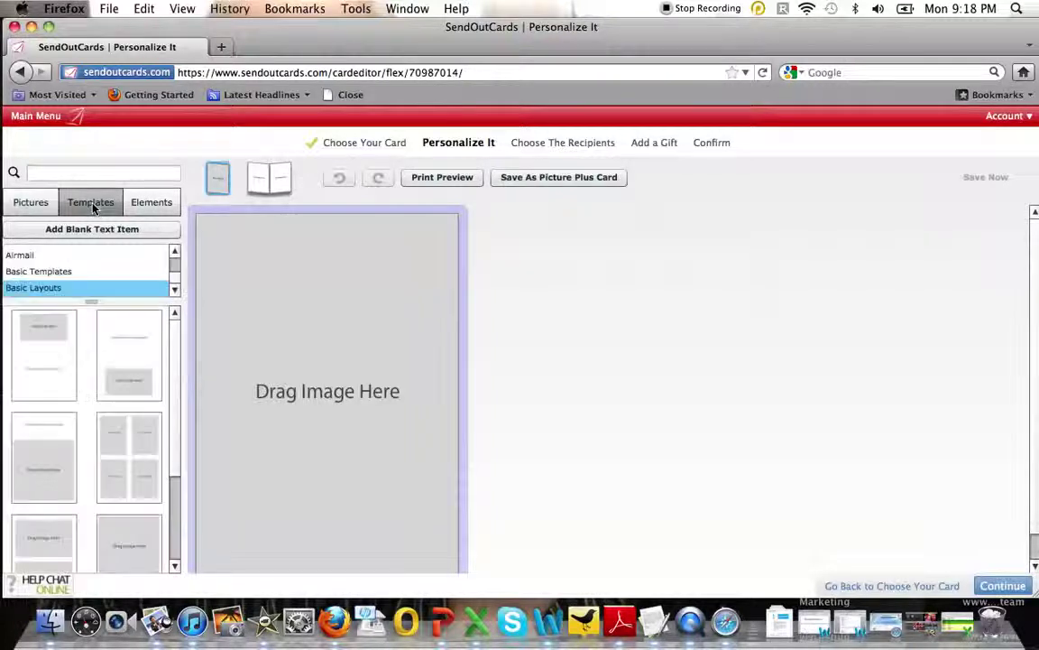
drag(87, 305, 89, 342)
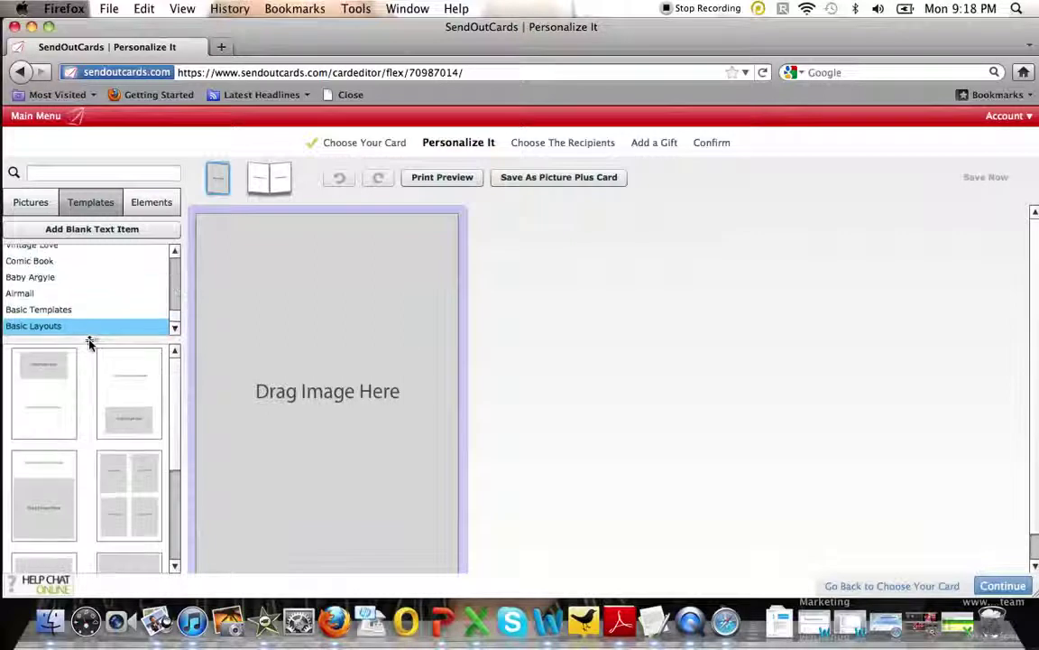
click(40, 308)
drag(44, 392, 273, 179)
click(279, 185)
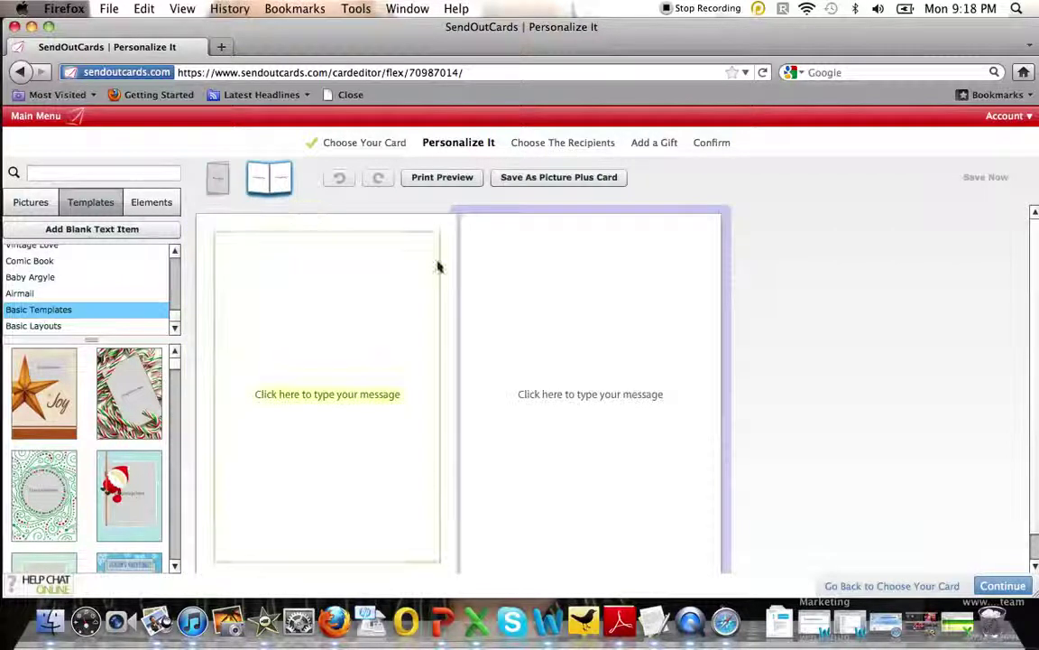
click(220, 175)
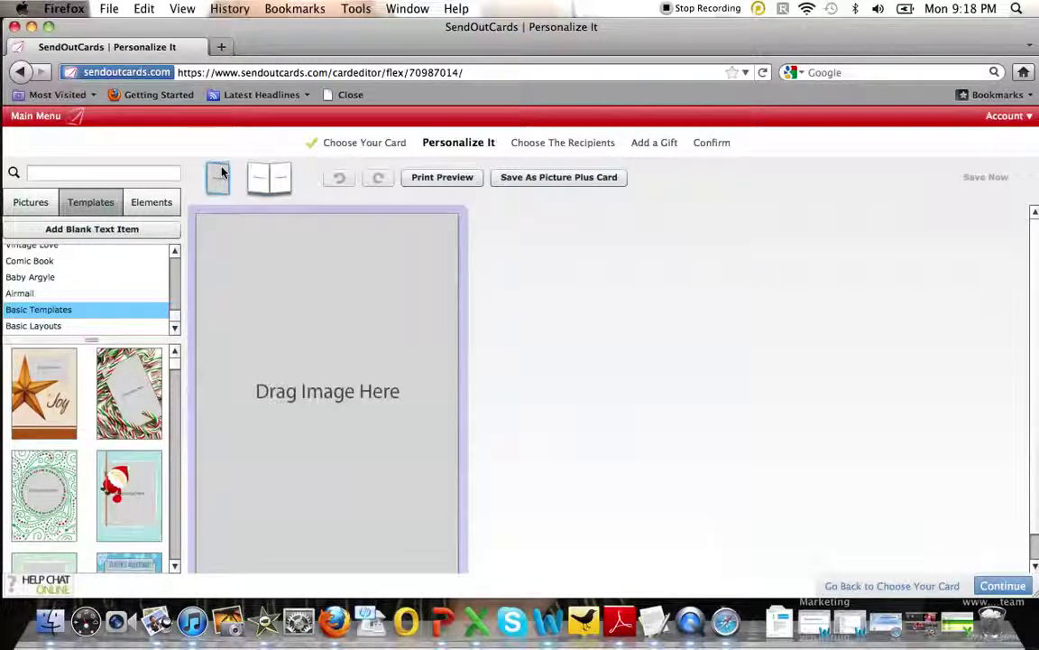
drag(88, 340, 88, 349)
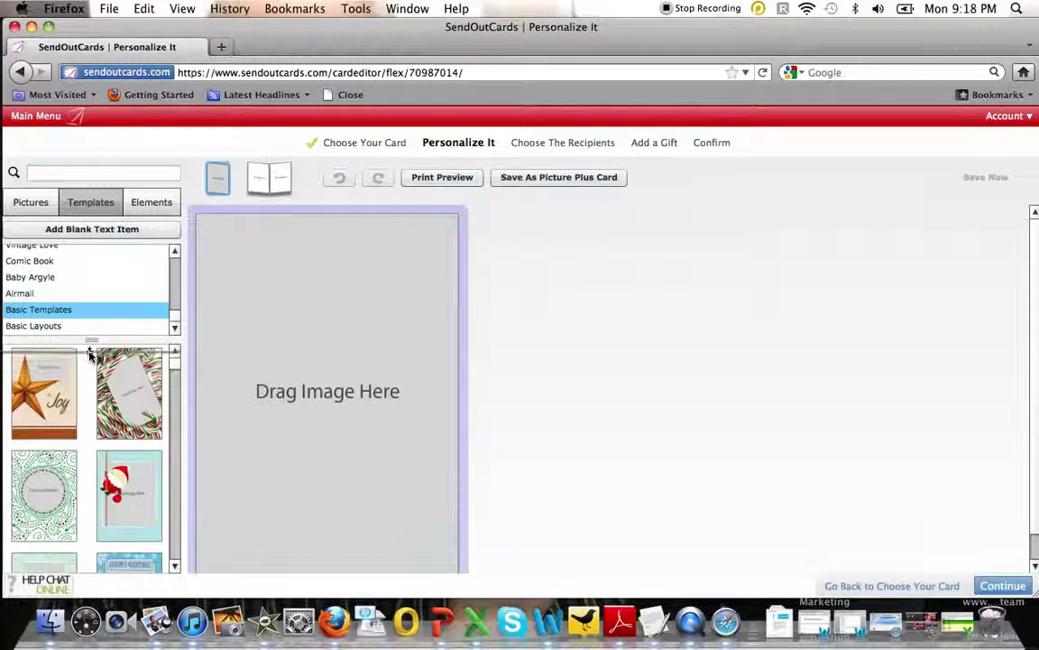
Step: Apply the Airmail "Special Delivery!" template to the front cover and fill its frame with the photo of the girl in the pink dress
click(30, 307)
drag(44, 505, 286, 431)
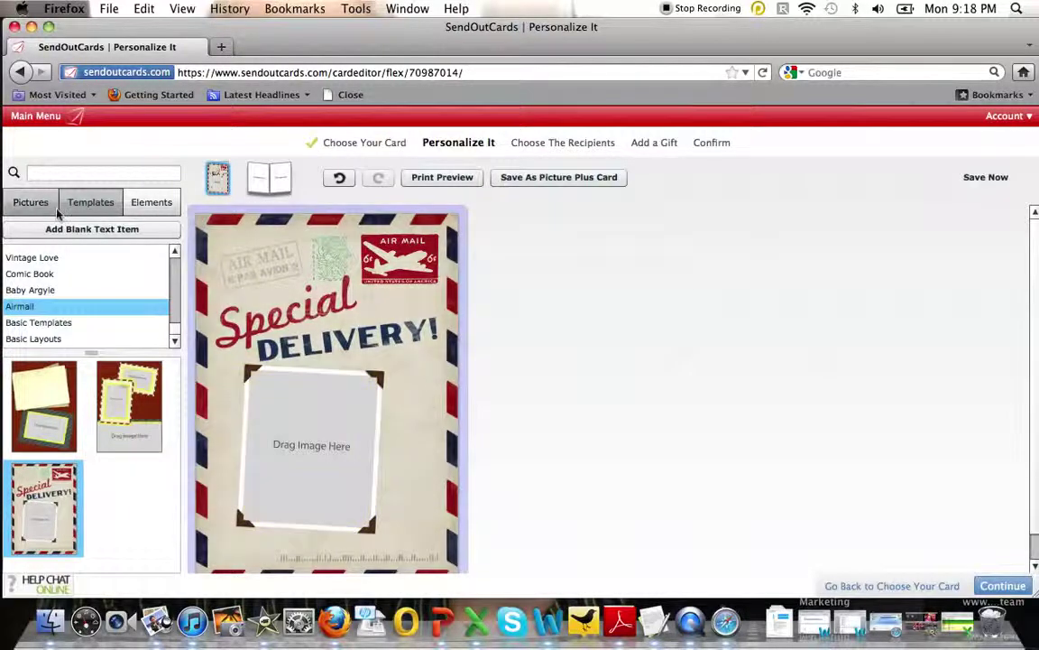
click(34, 199)
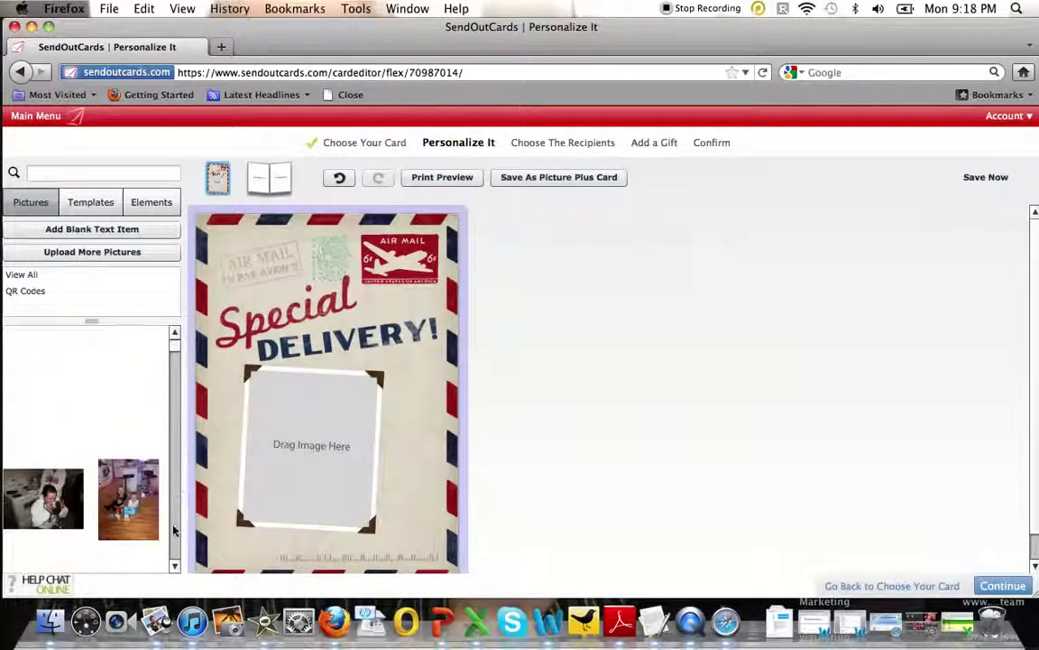
click(174, 569)
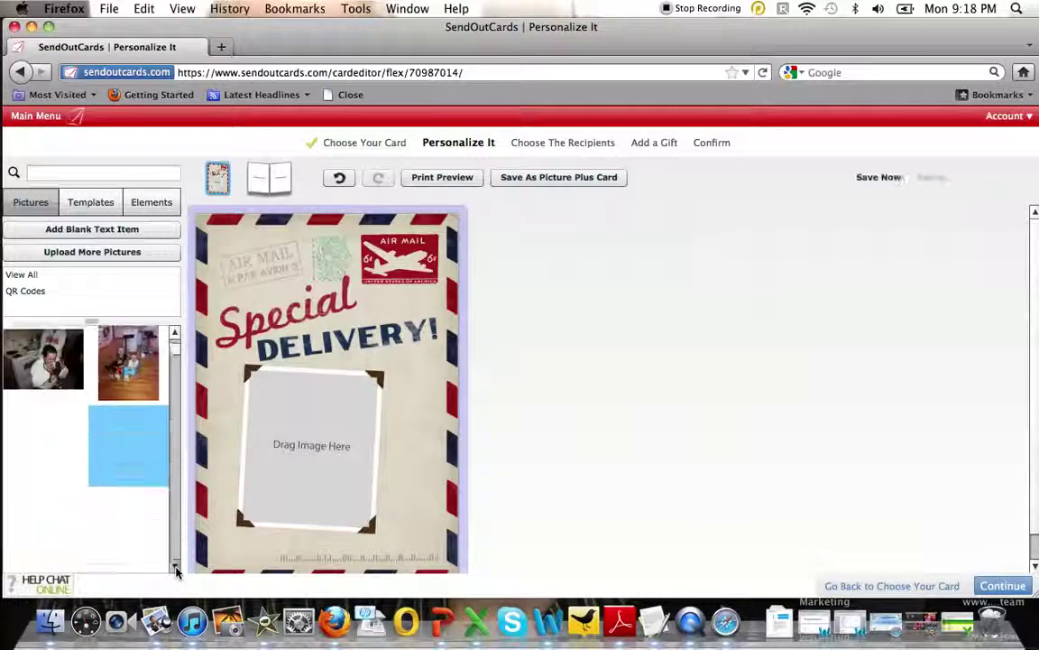
click(175, 569)
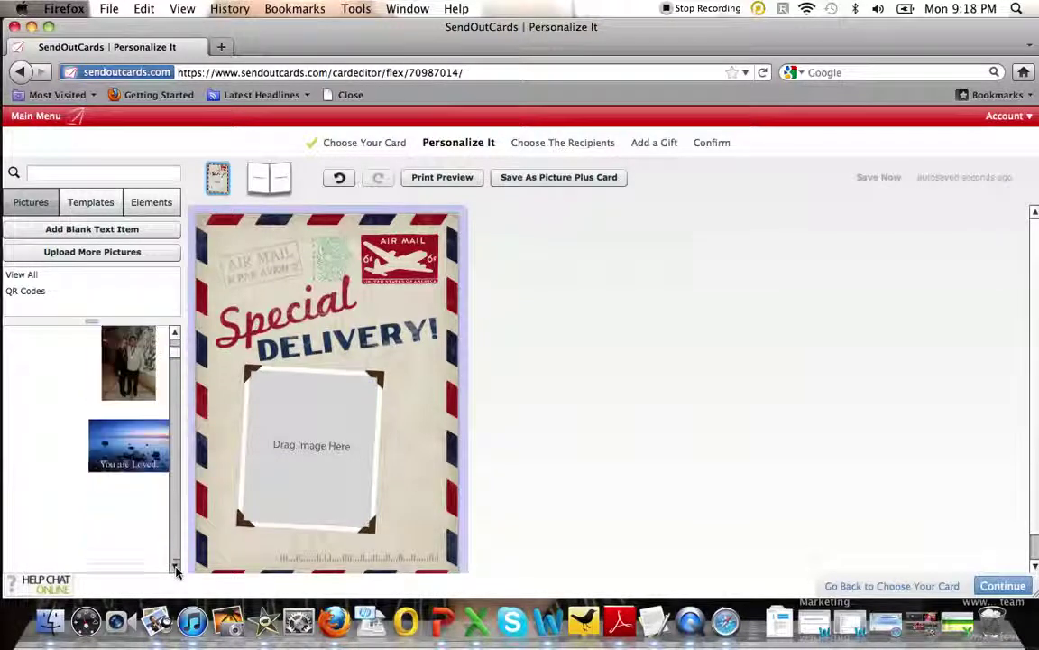
click(176, 568)
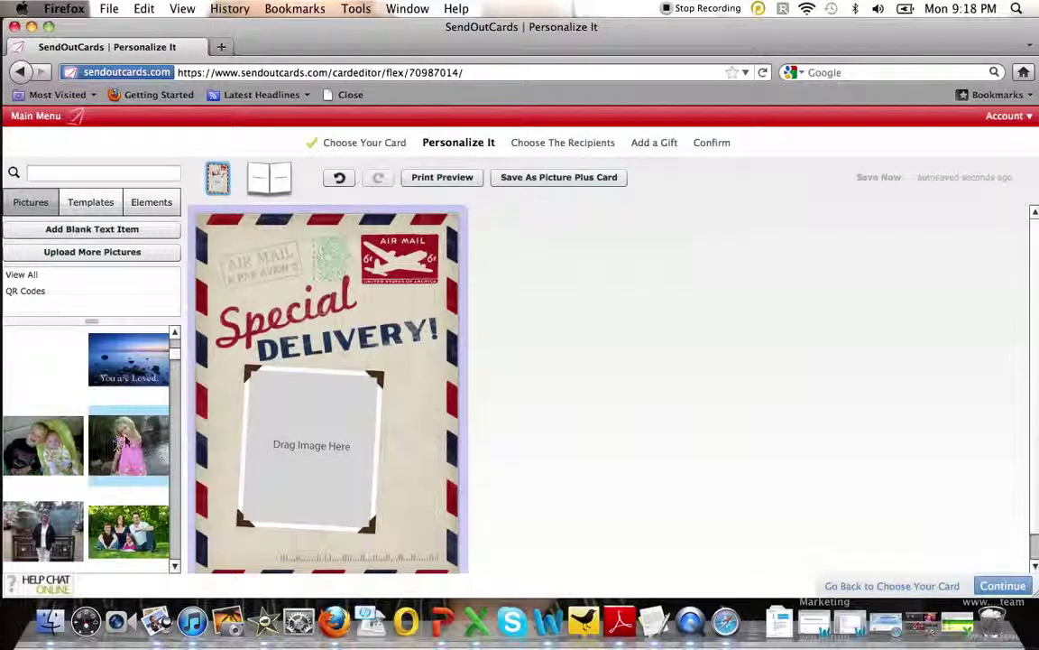
drag(113, 397, 336, 467)
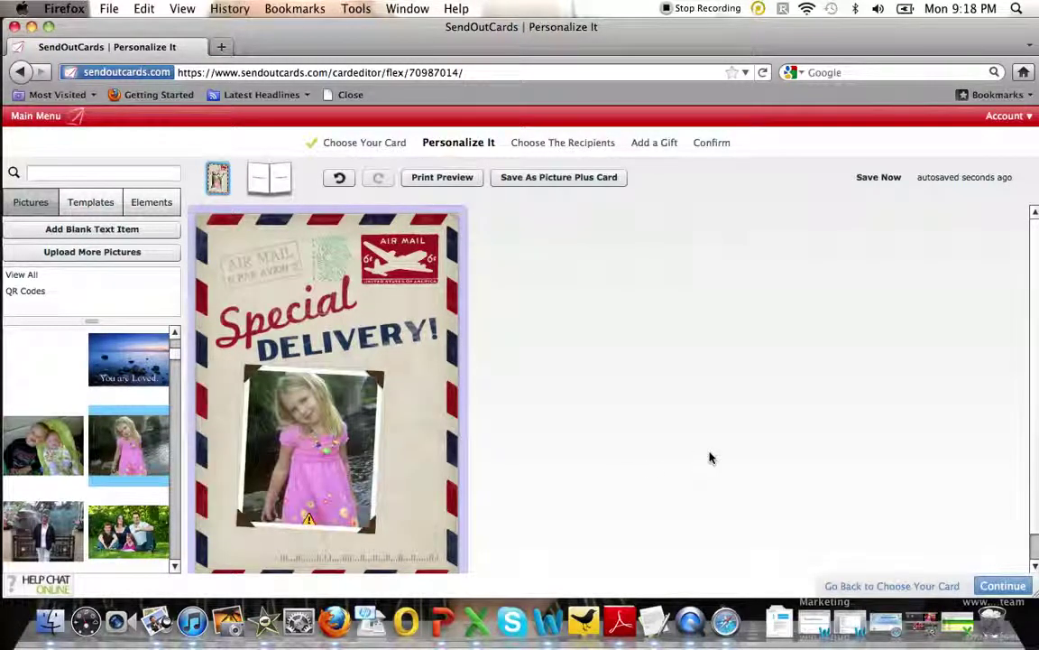
Step: Replace the front cover's template with the Vintage Love "Meant to Be" design and check the photo in its frame
click(92, 203)
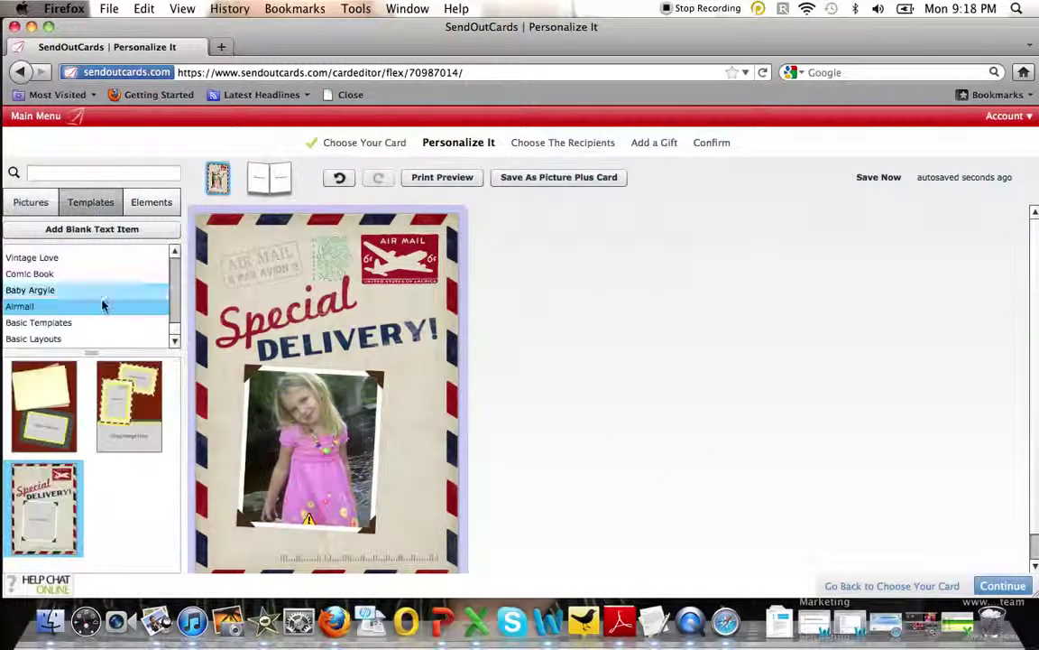
click(56, 259)
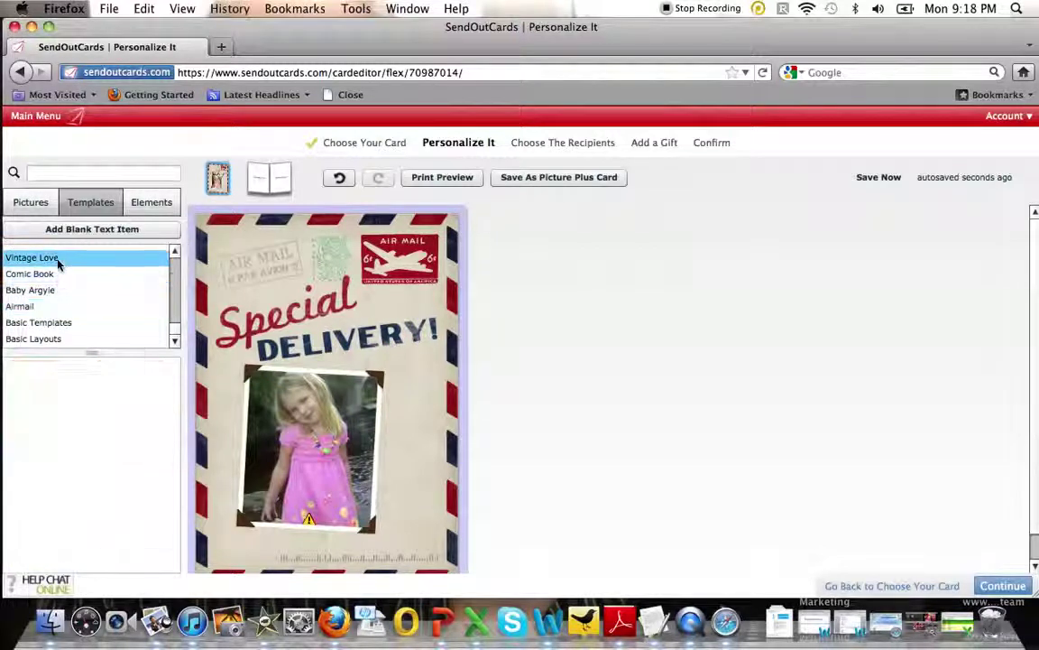
drag(64, 411, 318, 402)
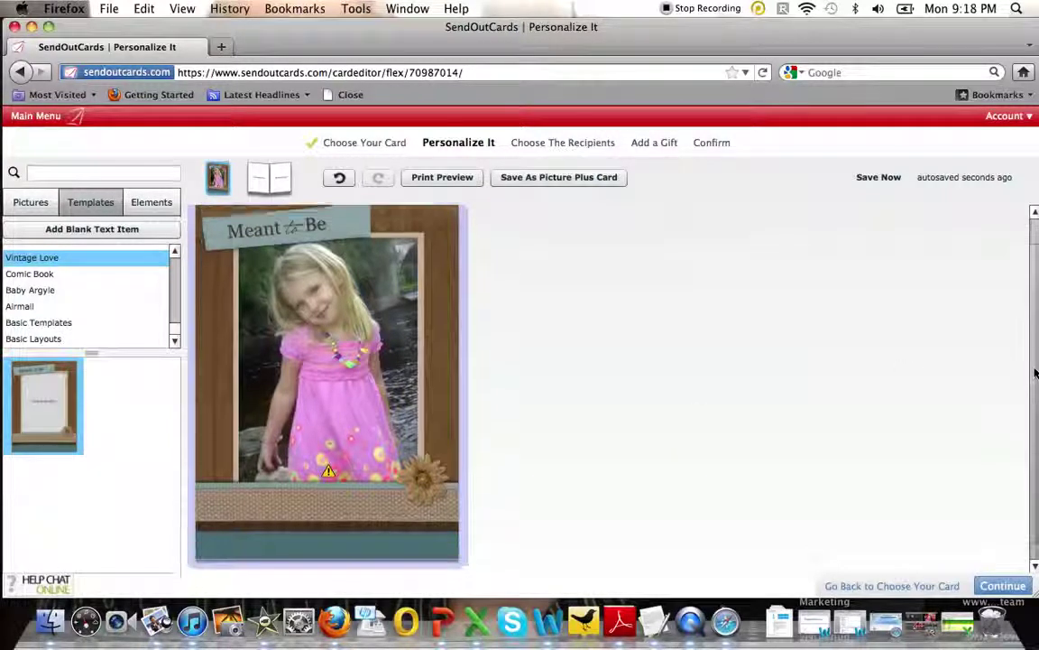
click(322, 379)
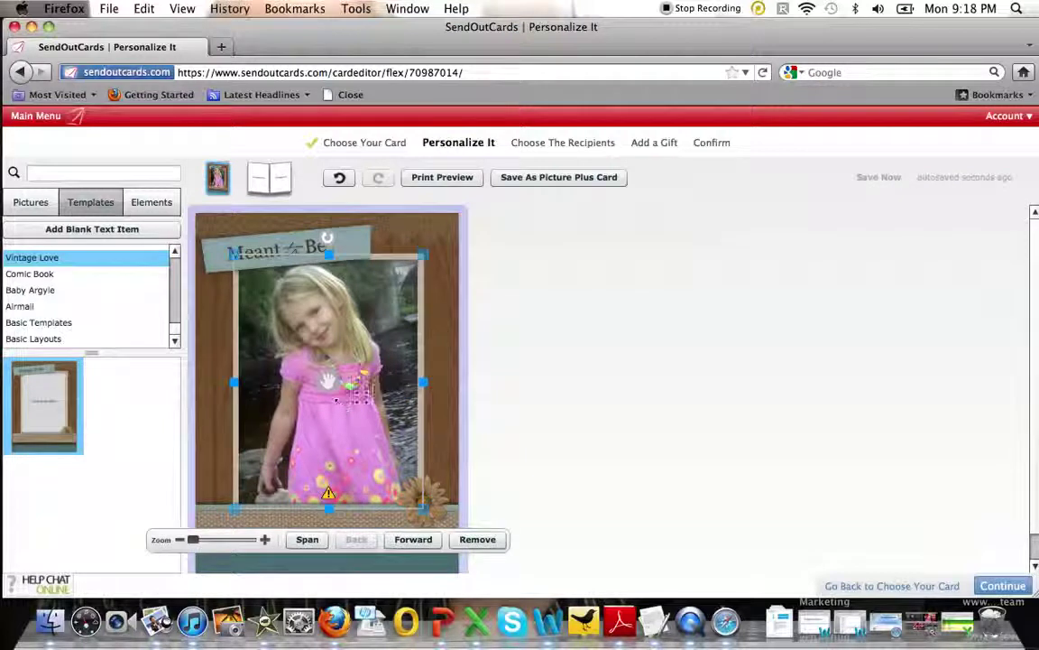
click(480, 341)
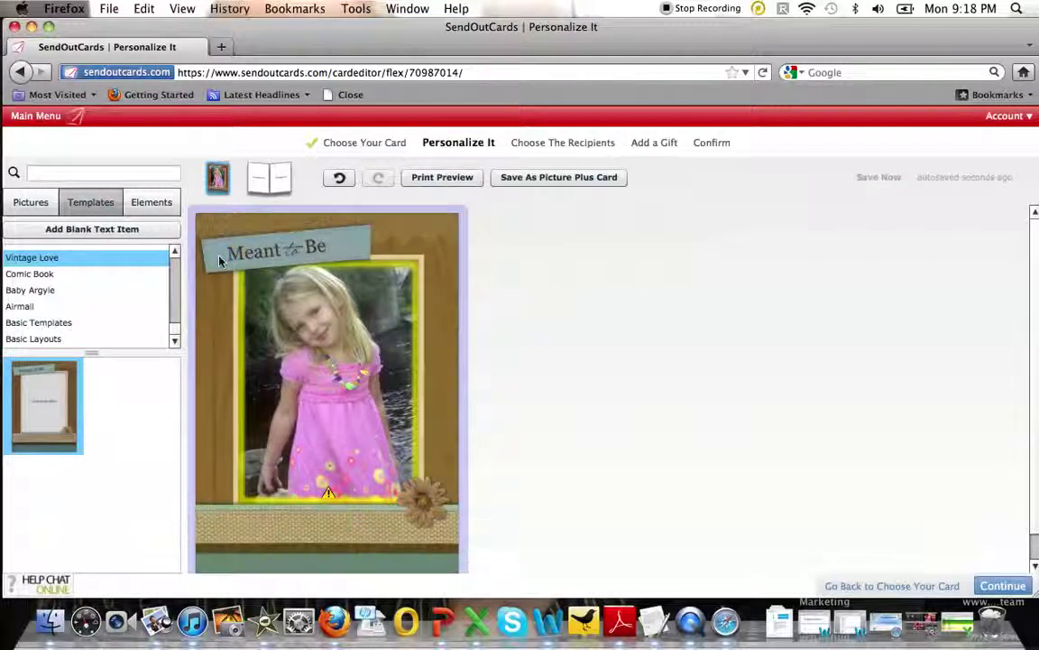
Step: Place the family photo with the baby in the pink hat inside the card and span it across both inside pages
click(268, 185)
click(36, 203)
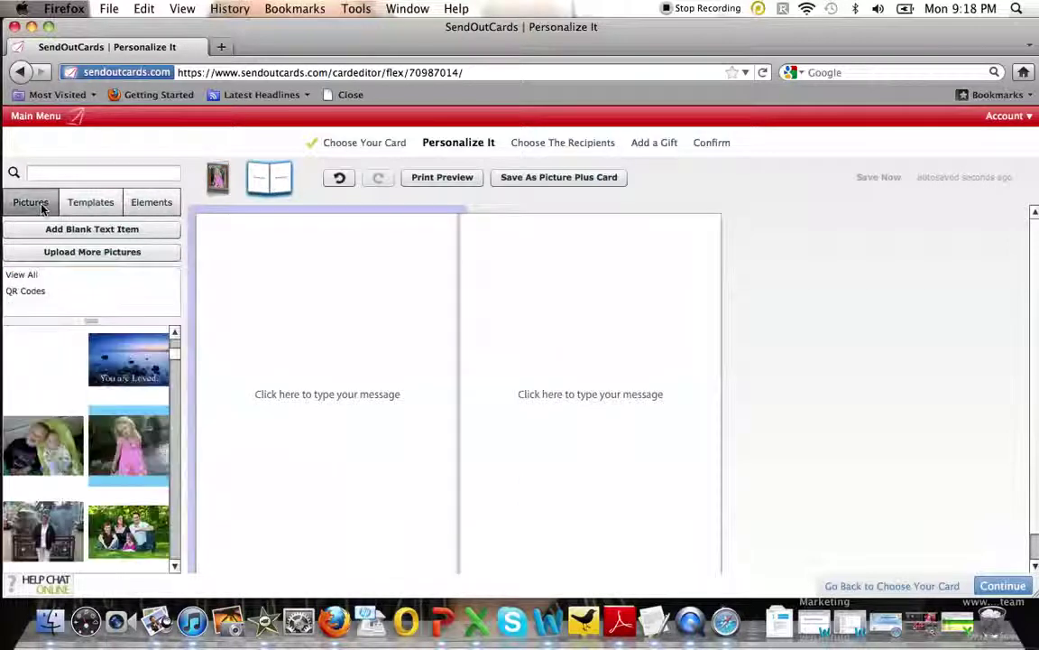
drag(175, 362, 336, 432)
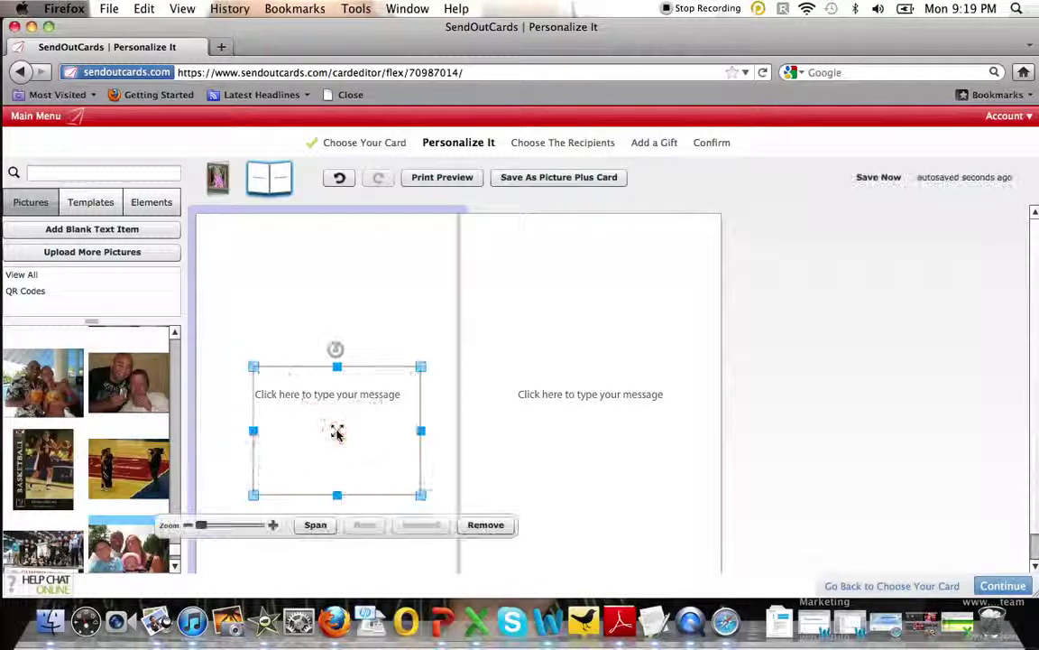
click(316, 525)
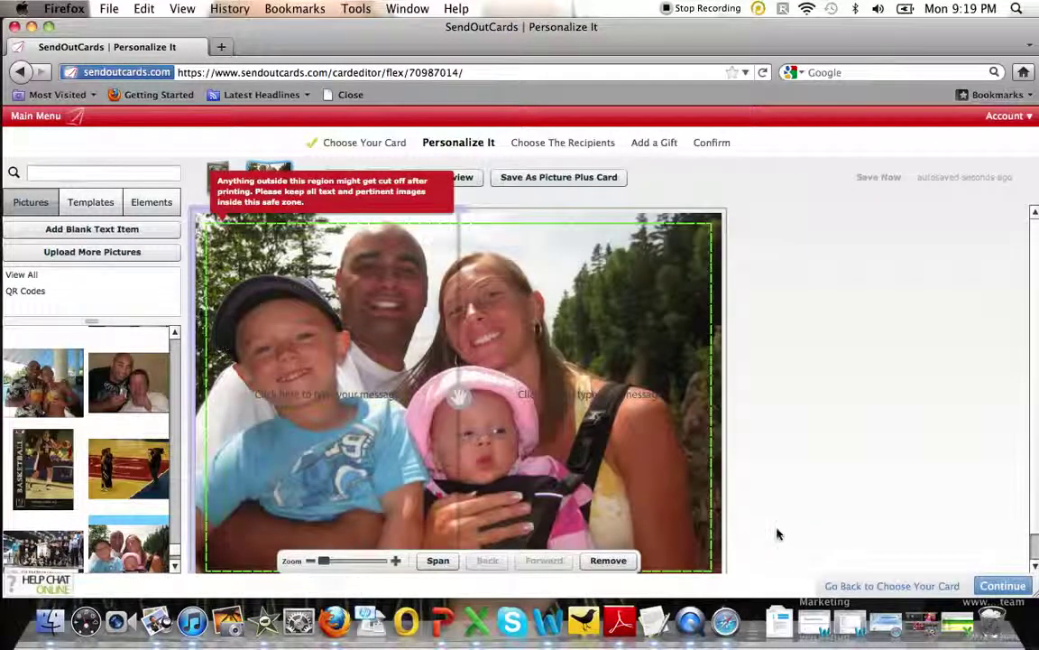
mouse_move(1036, 402)
mouse_down()
mouse_move(1036, 427)
mouse_move(1036, 406)
mouse_up()
Step: Browse the template themes for the inside pages and show the Damask templates
click(91, 202)
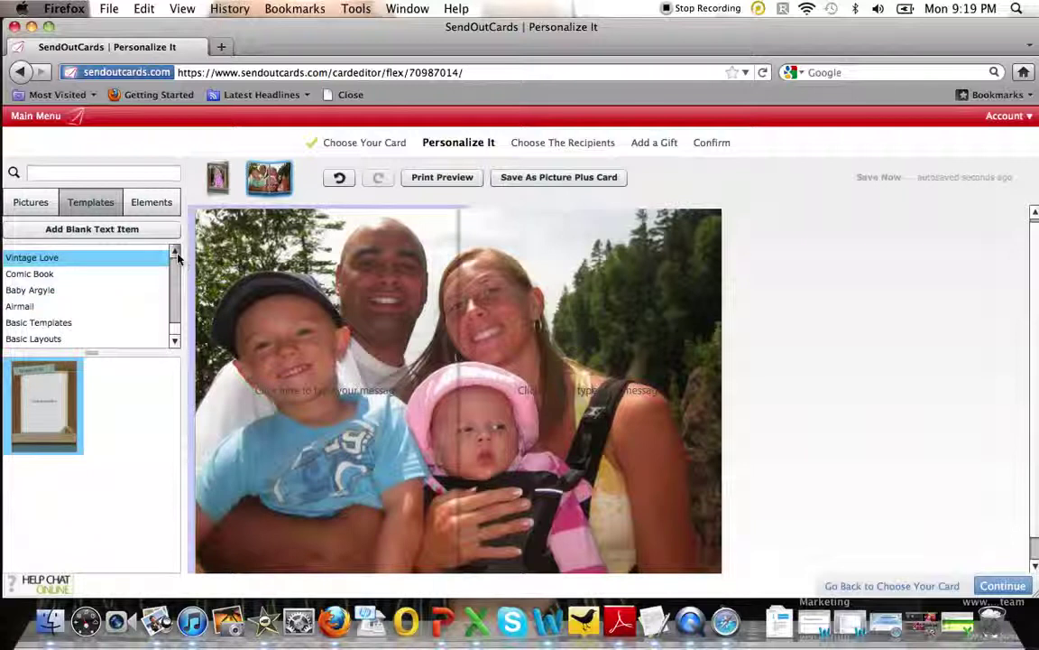
click(175, 252)
scroll(90, 289, down, 3)
click(89, 269)
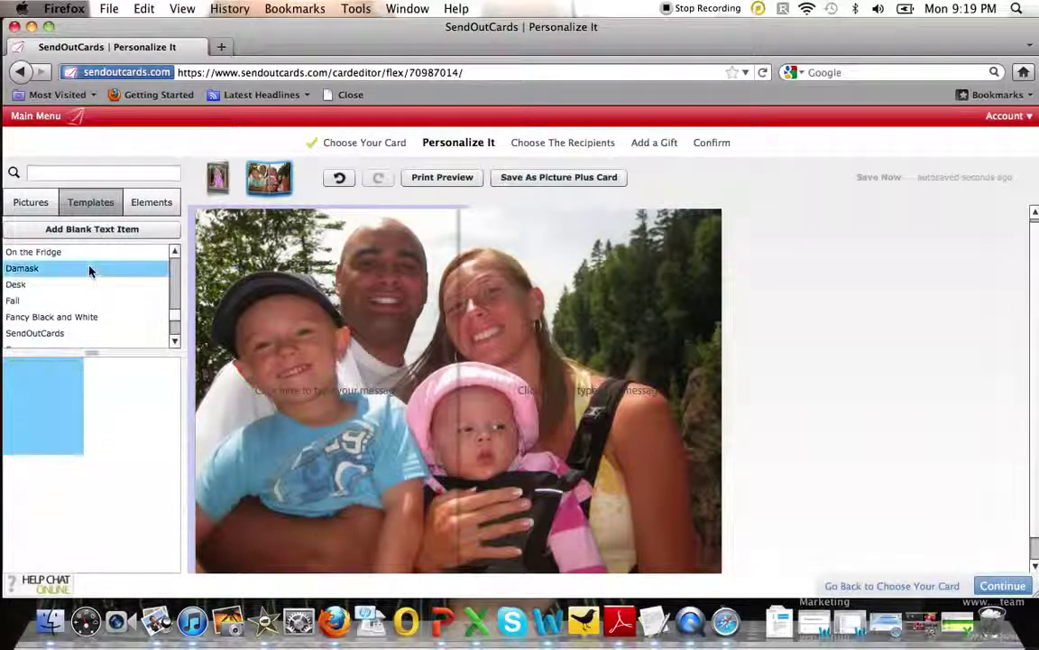
Step: Add the lined notebook paper from the Desk elements to the right inside page and tilt it clockwise
click(150, 204)
drag(87, 304, 89, 344)
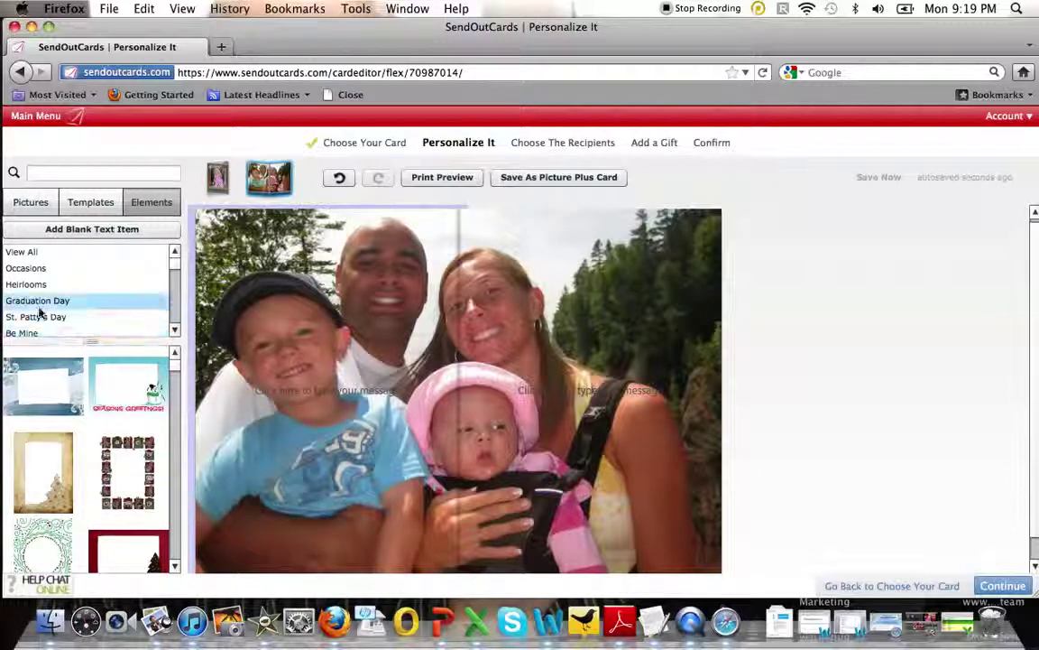
drag(175, 270, 175, 320)
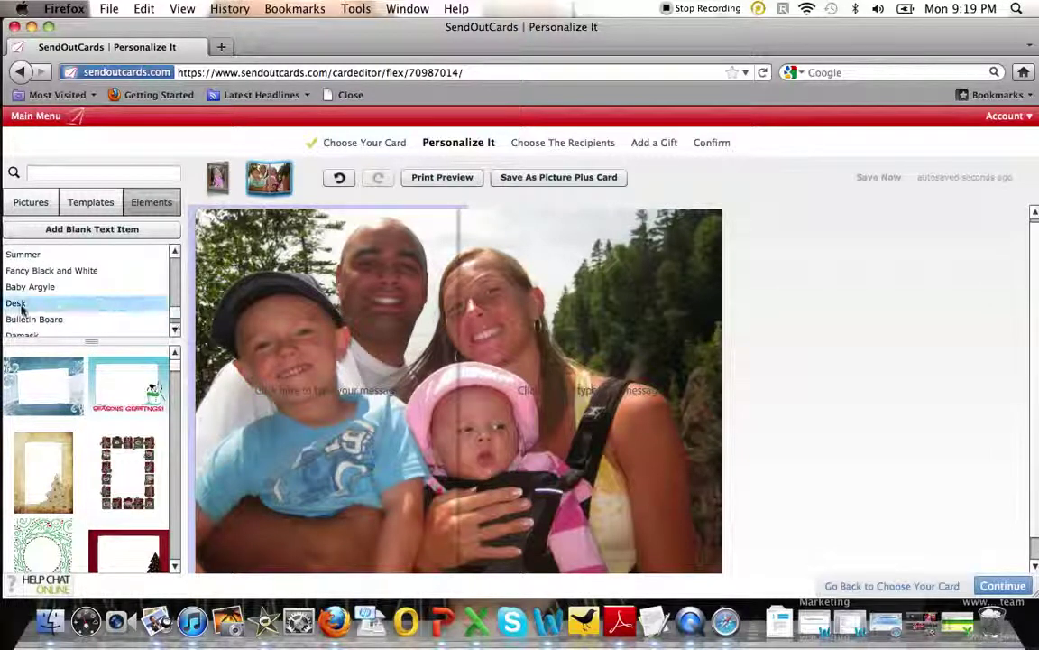
click(18, 302)
drag(175, 397, 176, 466)
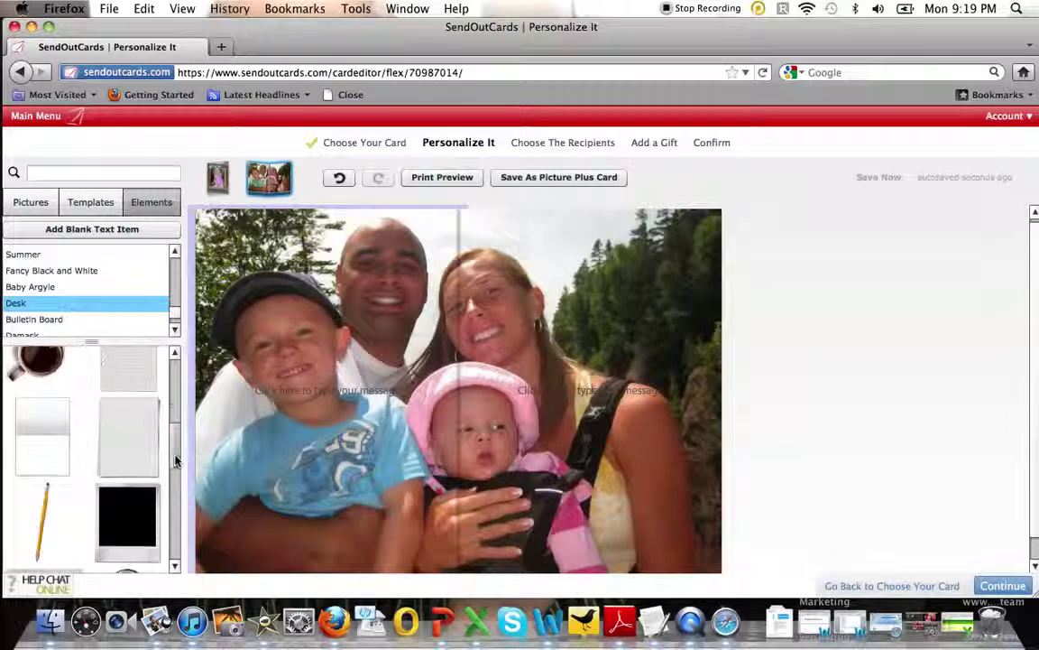
drag(141, 362, 596, 411)
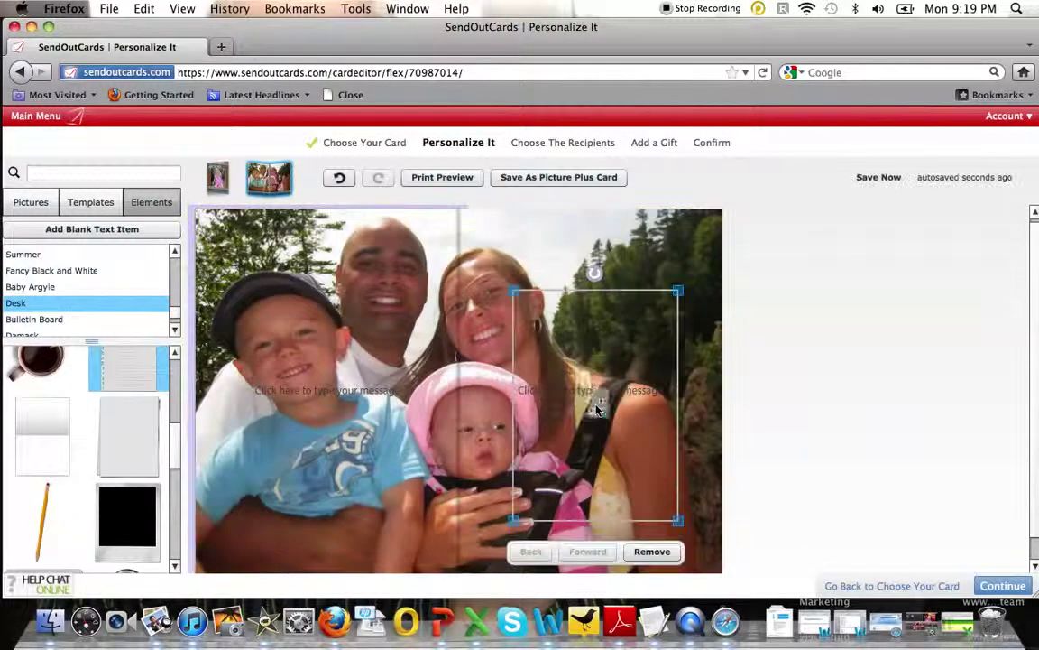
drag(596, 278, 652, 334)
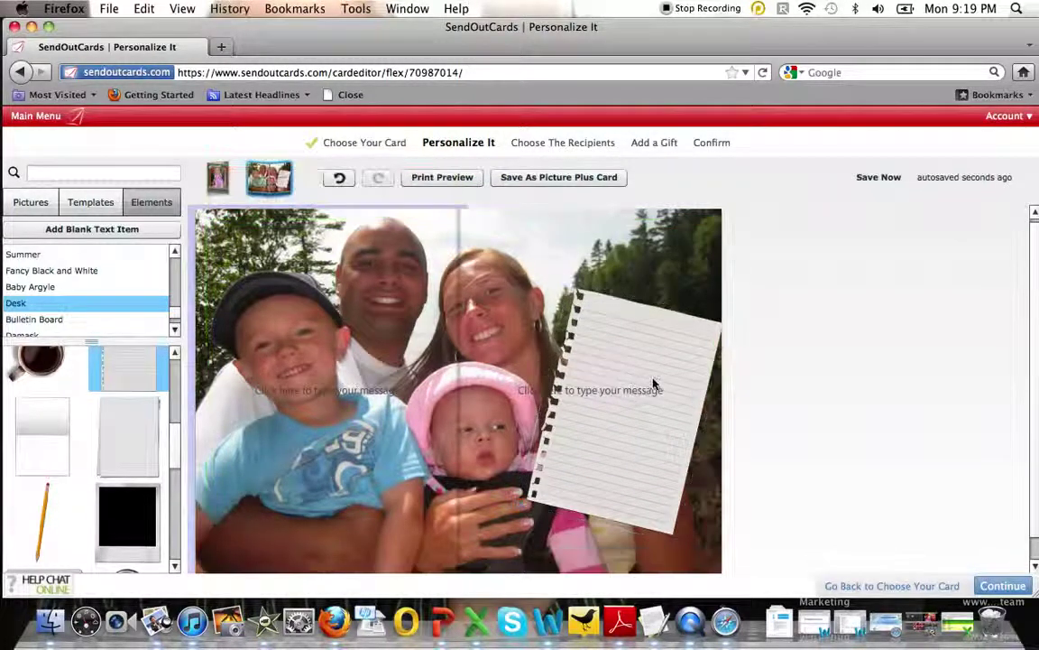
Step: Remove the placeholder message from the right inside page and select the notebook paper
click(634, 390)
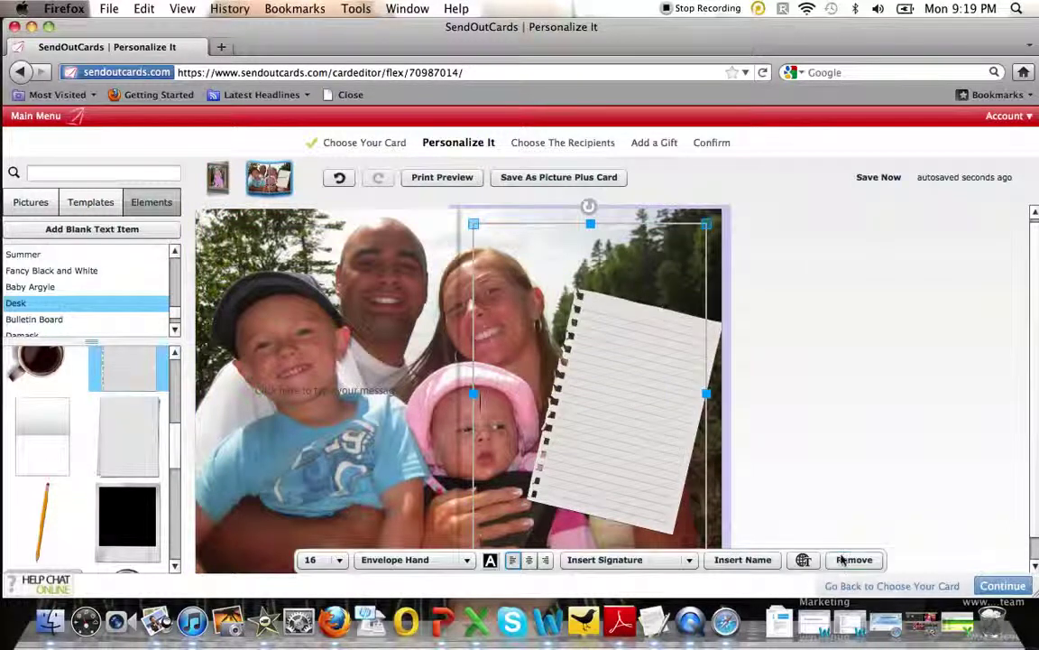
click(758, 505)
click(612, 448)
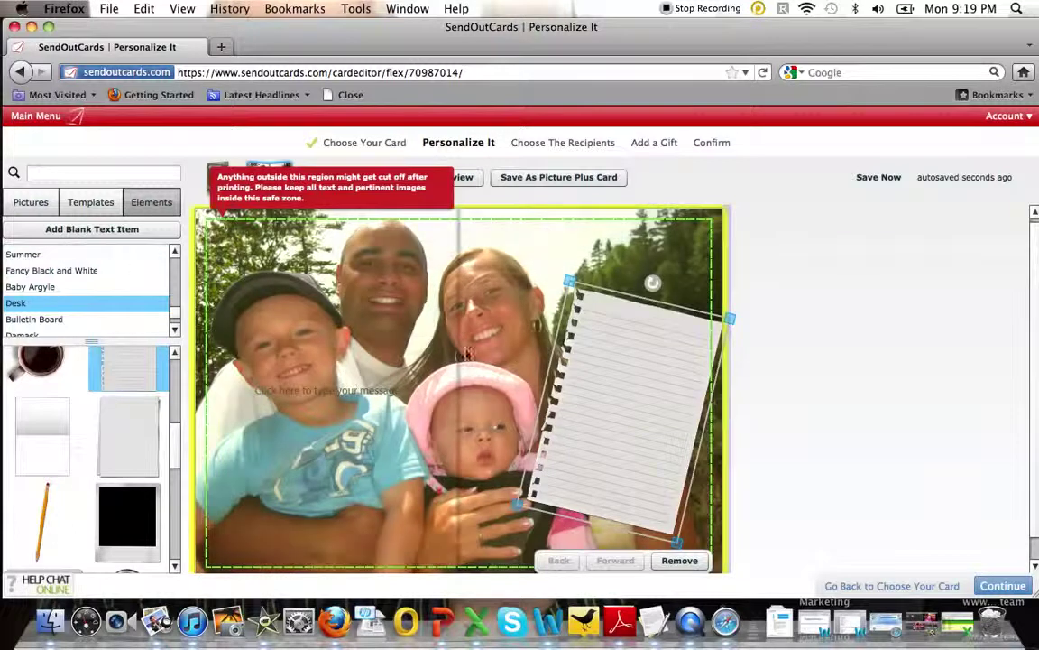
click(966, 413)
click(615, 408)
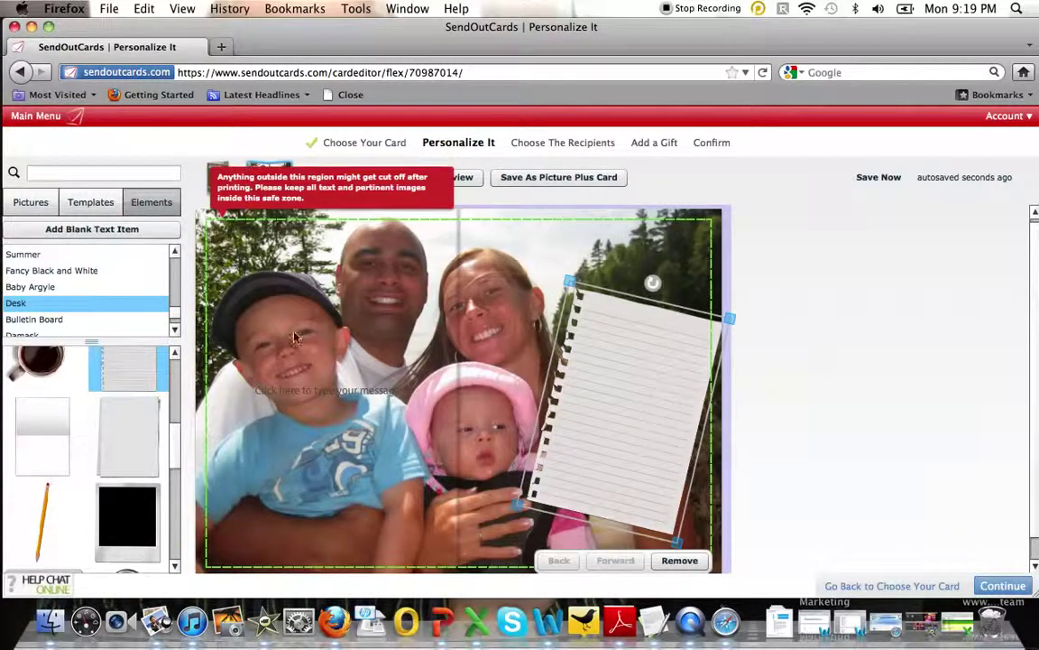
Step: Add a blank text item, fit it to the tilted notebook paper, and write "SendOutCards has made me a better person."
click(101, 231)
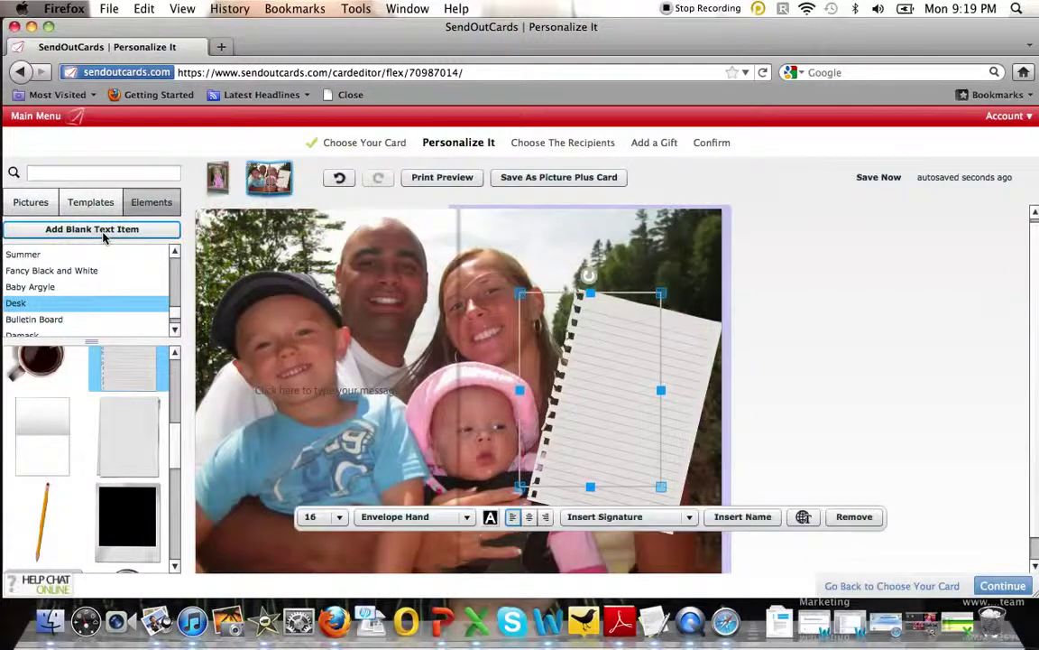
drag(588, 320, 656, 352)
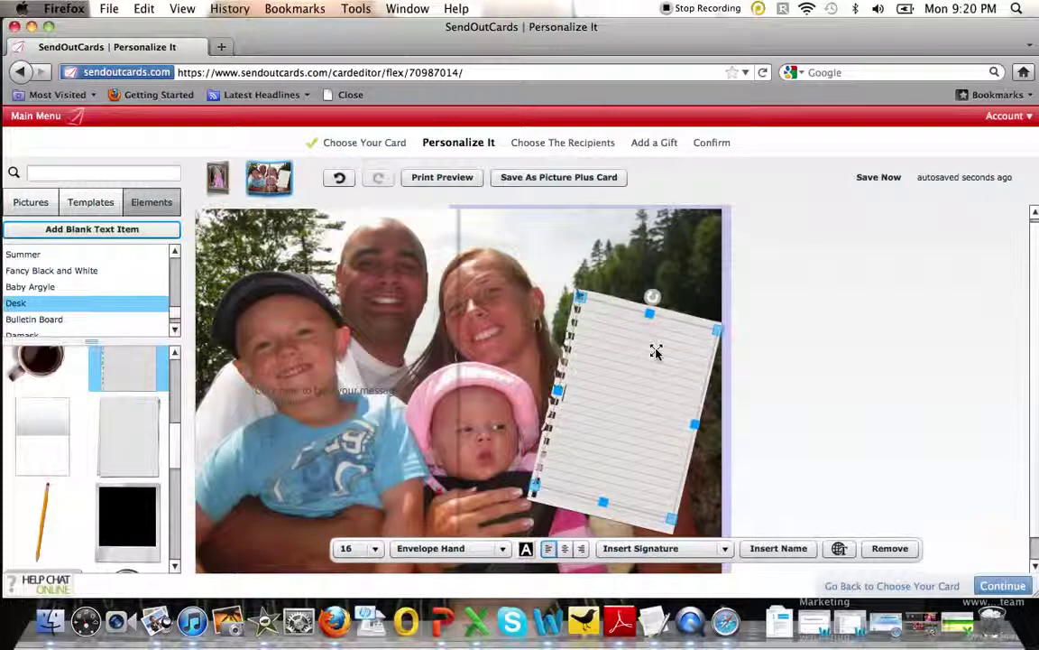
text(OutCards has mad)
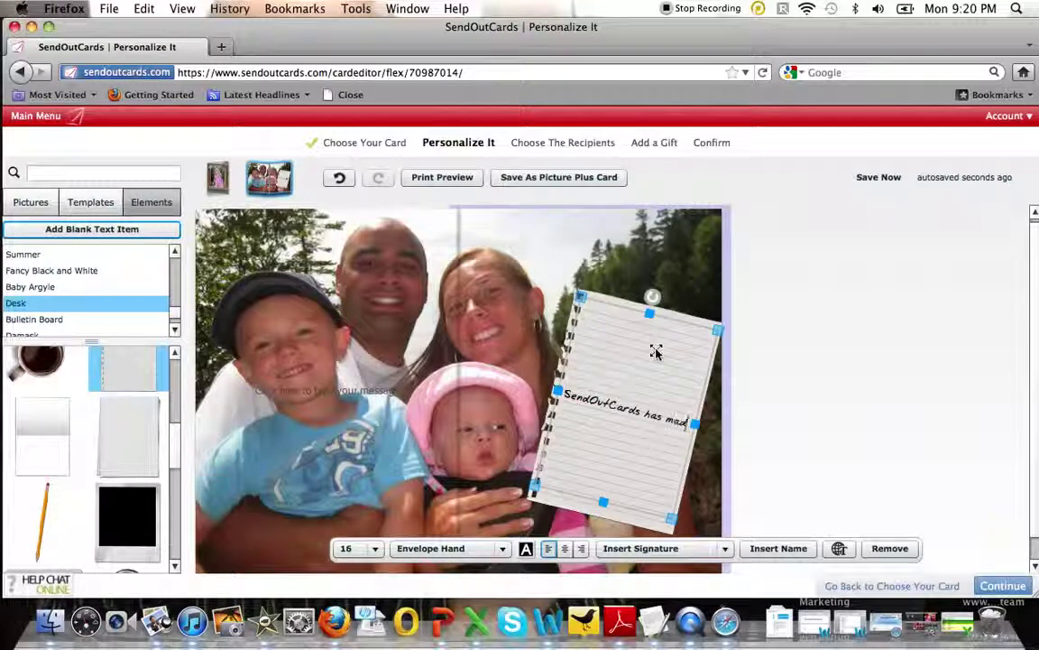
text(e me a better)
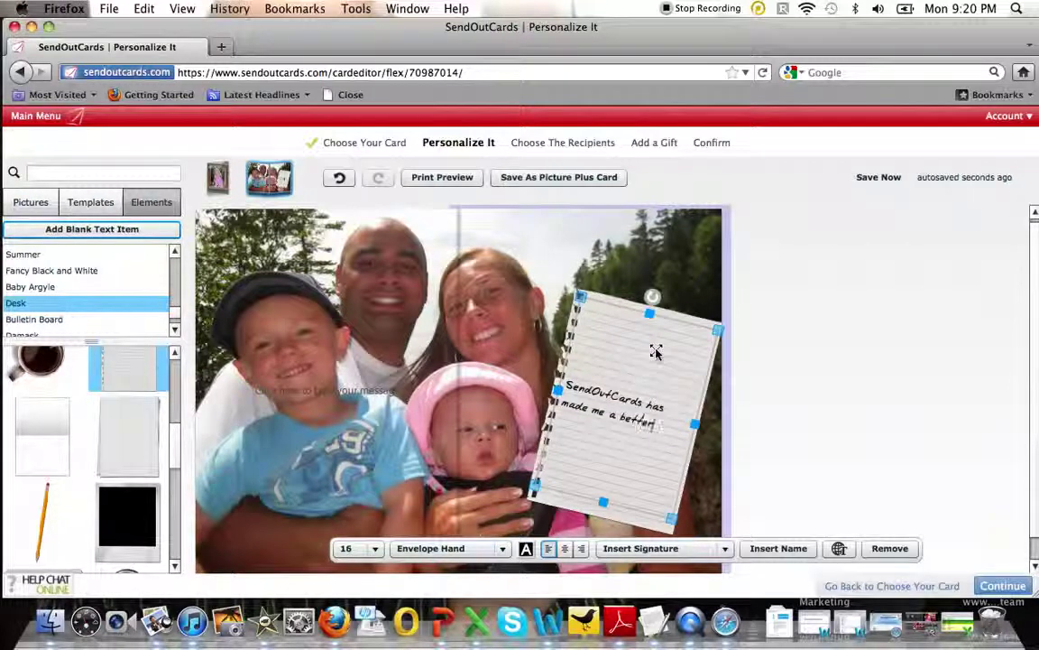
text( person. )
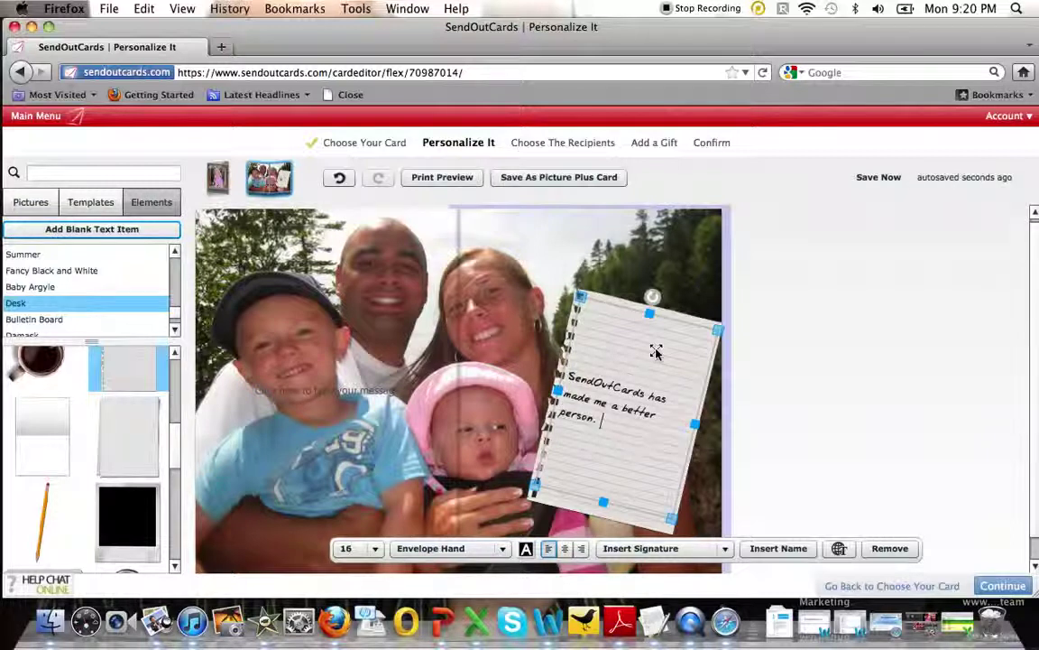
Step: Continue the message with "I know you will love sending positive messages in a sometimes not so positive world.. :)" and sign the sender's first name
text(I knew you wi)
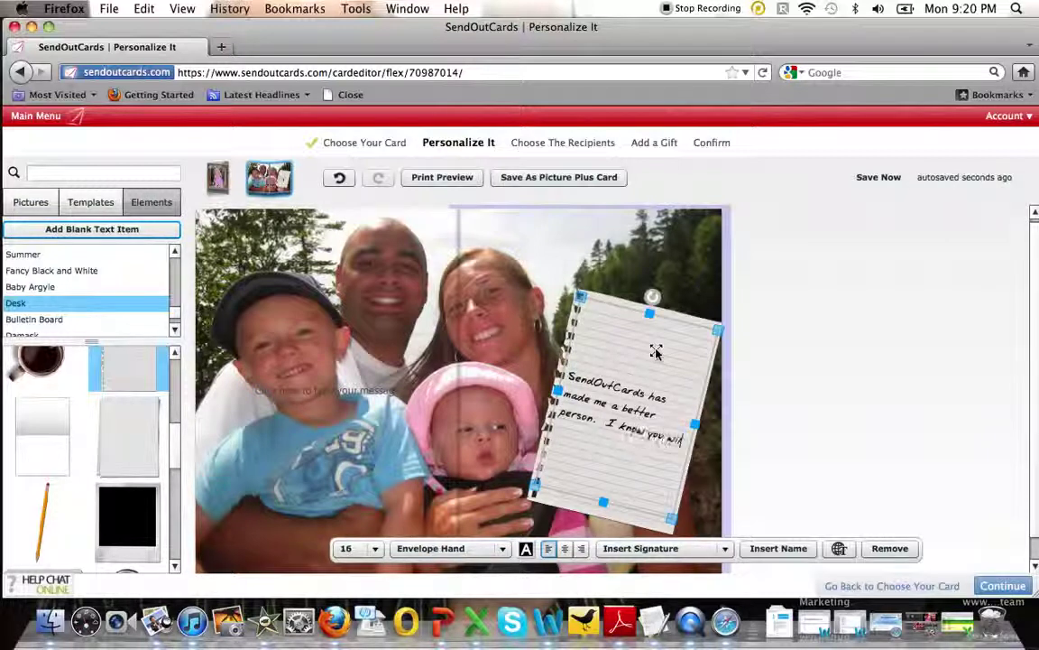
text(ll love sending aositive messages in a)
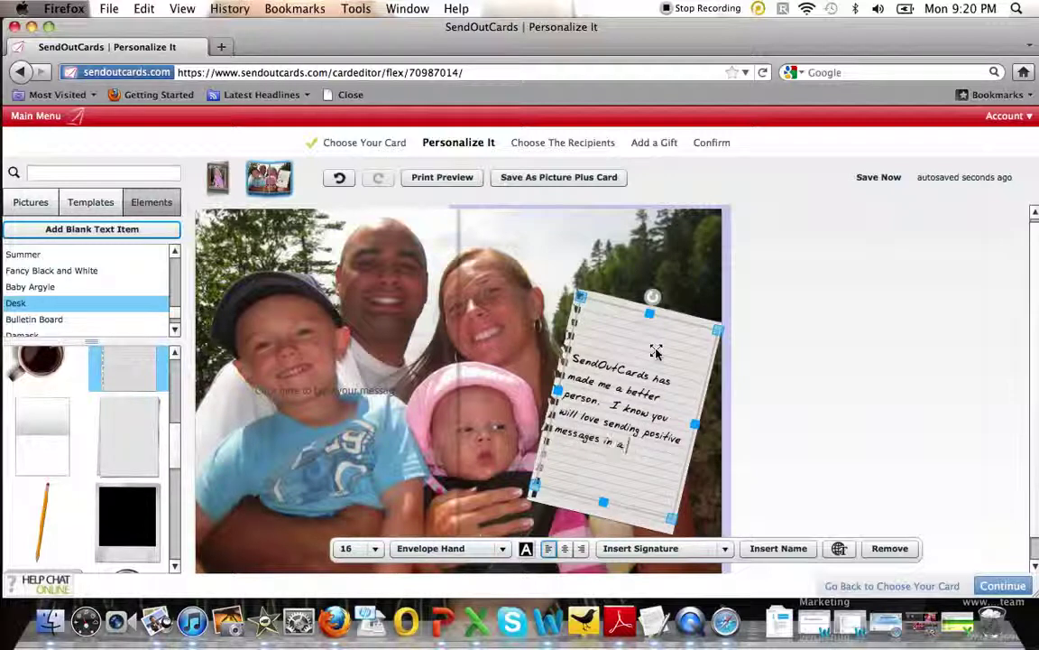
text(sometim)
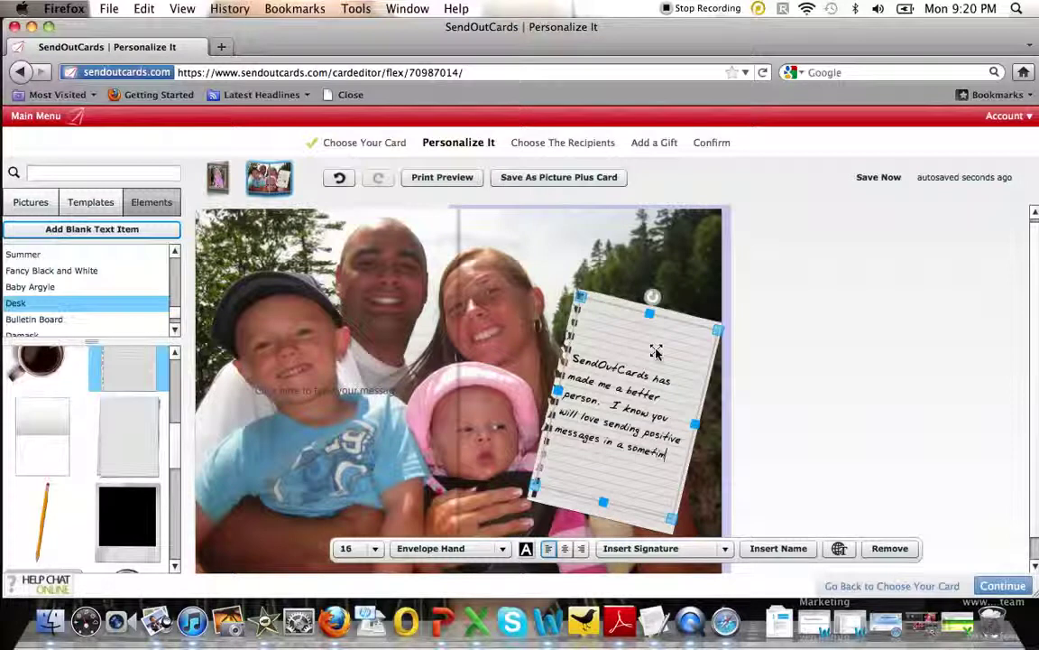
text(es not so)
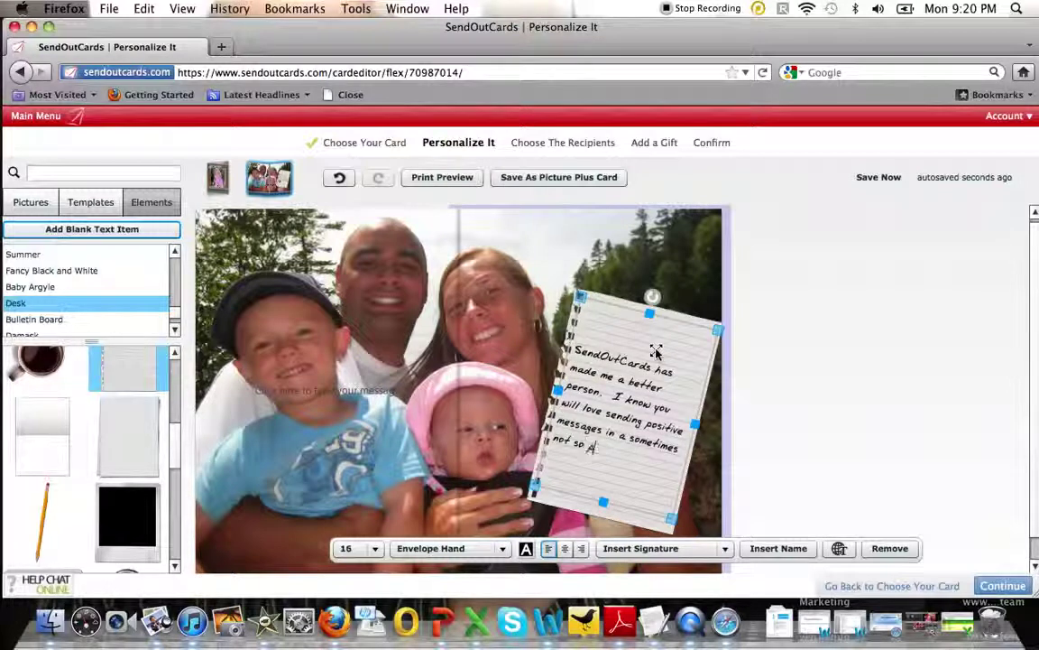
text( positive world..)
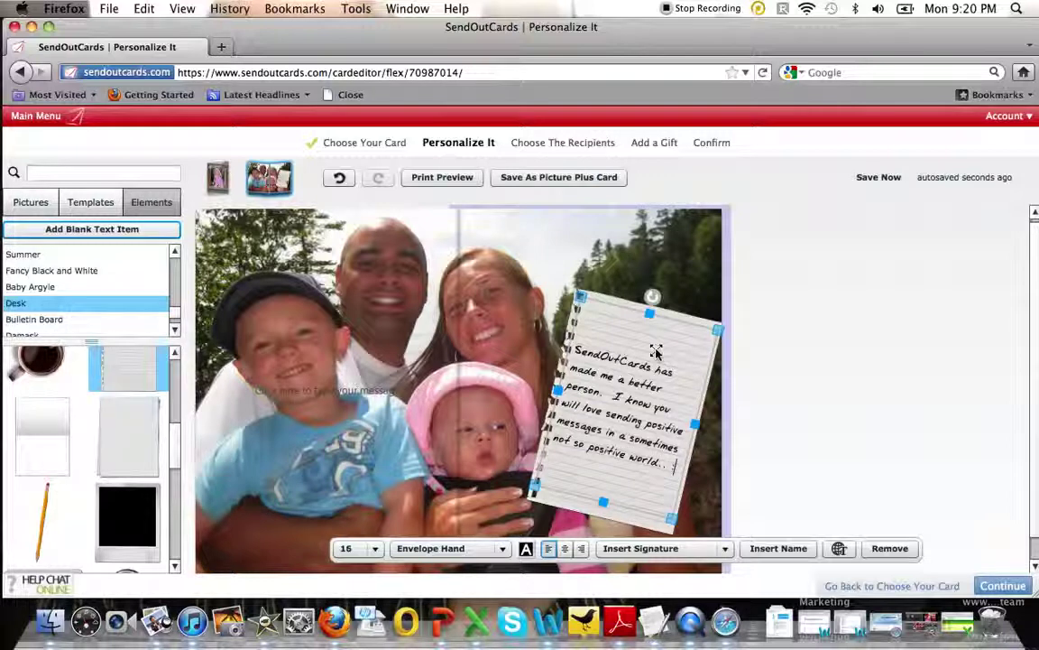
text(:))
key(Return)
text(Ivan)
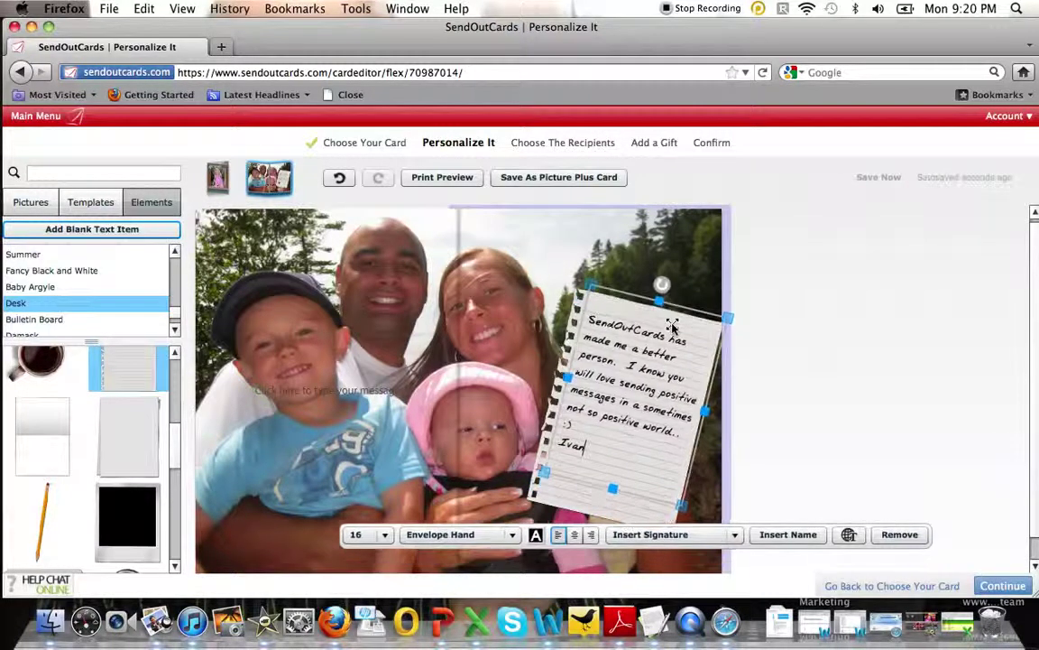
click(864, 363)
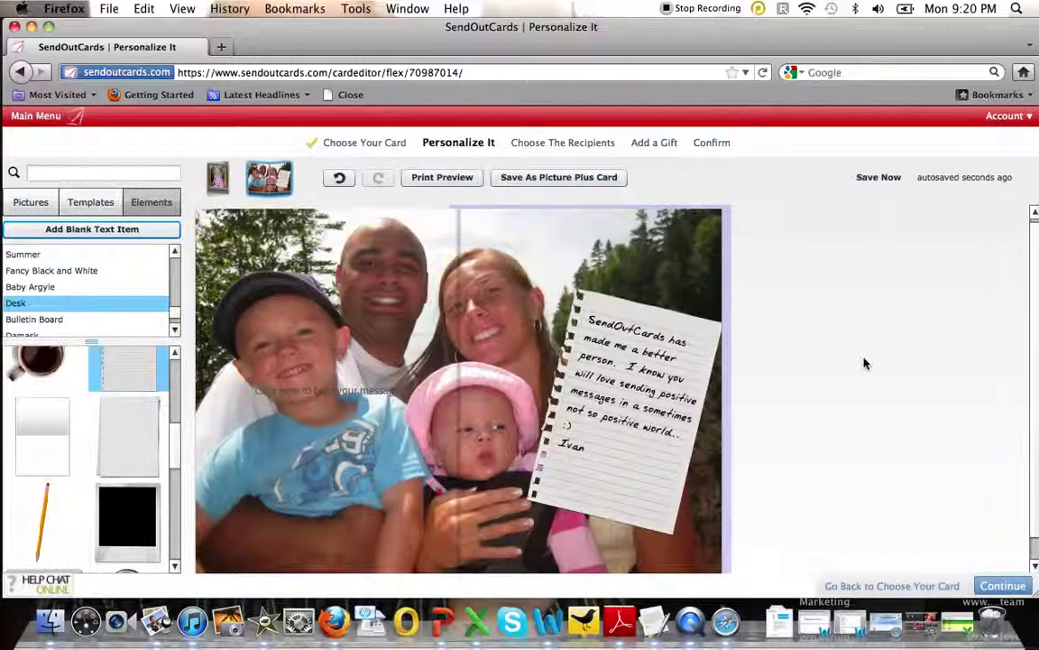
Step: Review the fonts available for the message text on the notebook paper
click(632, 367)
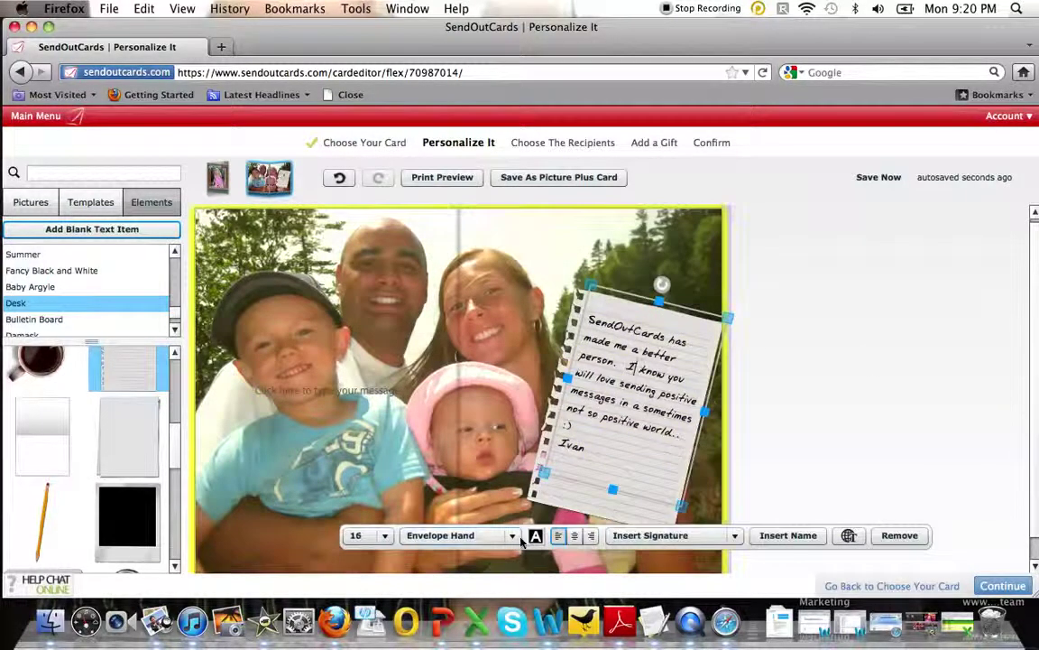
click(514, 537)
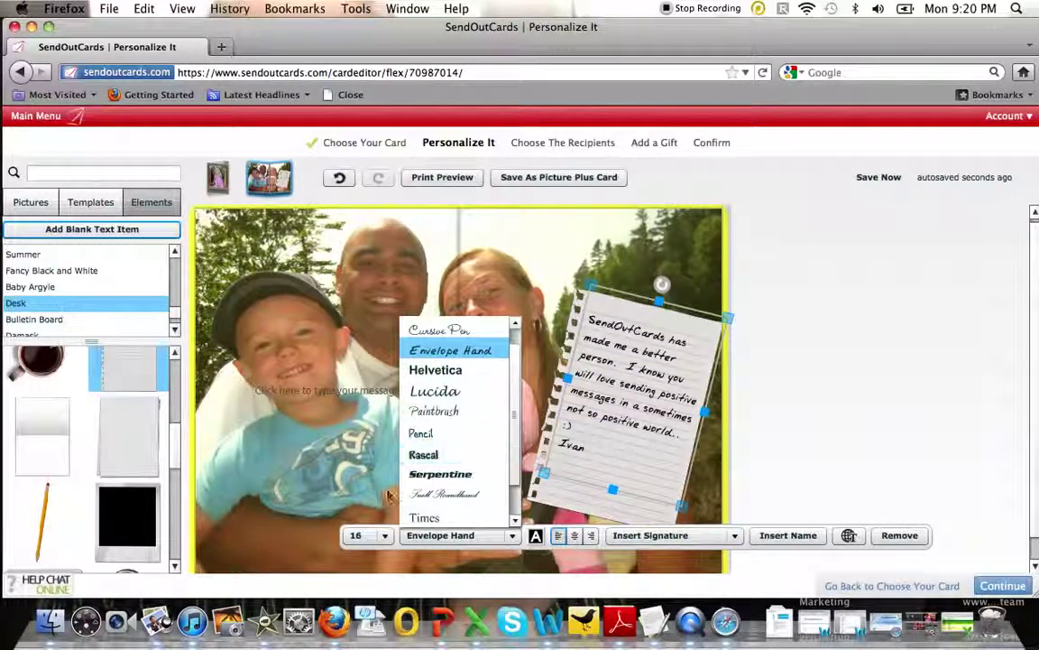
click(821, 354)
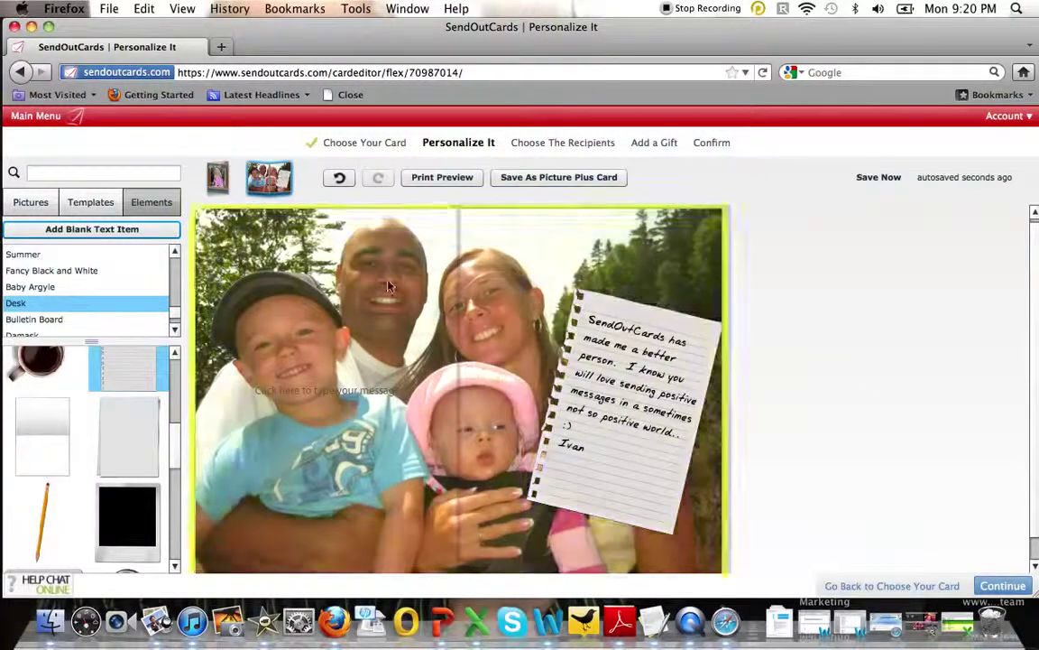
Step: Add the pencil from the Desk elements and rotate it to lie along the notebook paper's lower edge
scroll(158, 415, down, 3)
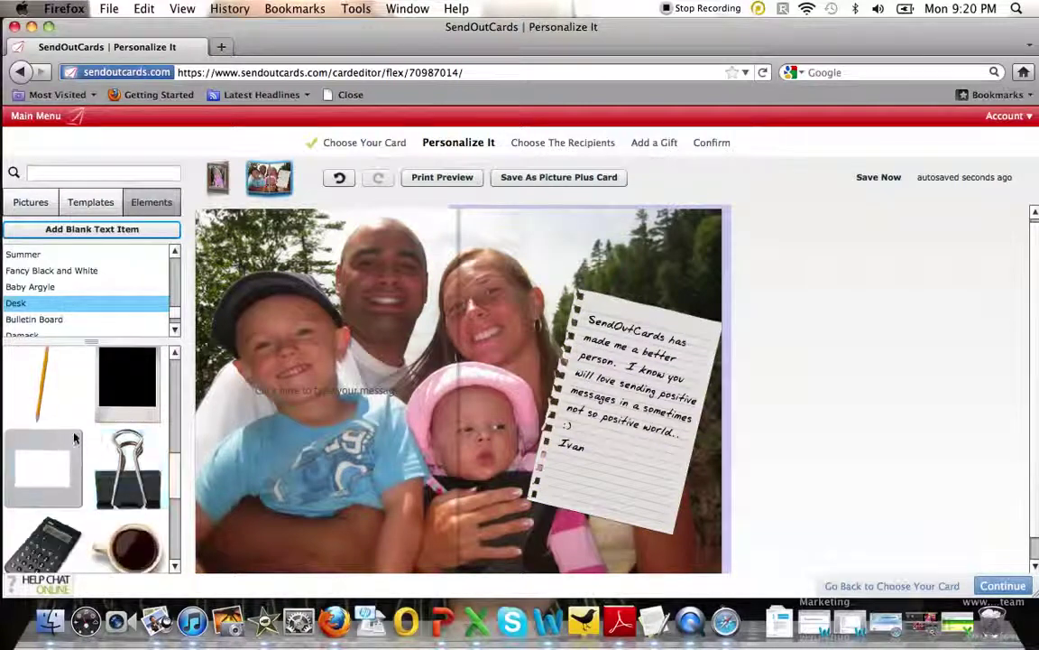
mouse_move(38, 385)
mouse_down()
mouse_move(167, 390)
mouse_move(598, 476)
mouse_up()
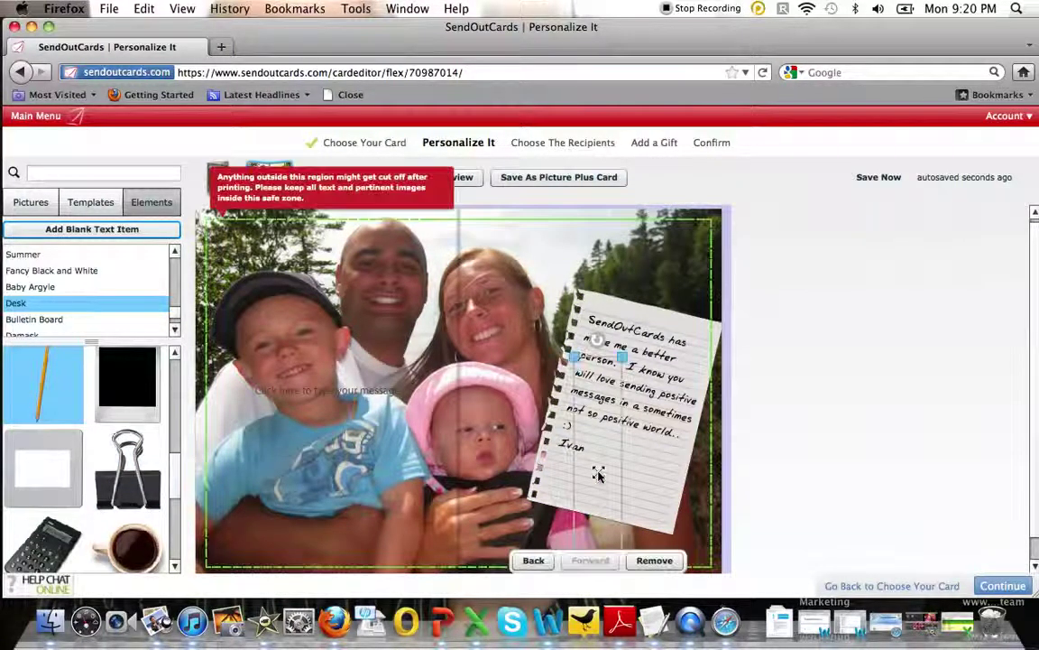
mouse_move(598, 336)
mouse_down()
mouse_move(514, 379)
mouse_move(469, 446)
mouse_up()
drag(554, 465, 550, 498)
Step: Add the binder clip from the Desk elements and fit it, tilted, onto the notebook paper's upper right edge
mouse_move(176, 476)
mouse_down()
mouse_move(182, 358)
mouse_move(177, 495)
mouse_up()
drag(128, 415, 675, 317)
drag(706, 255, 689, 290)
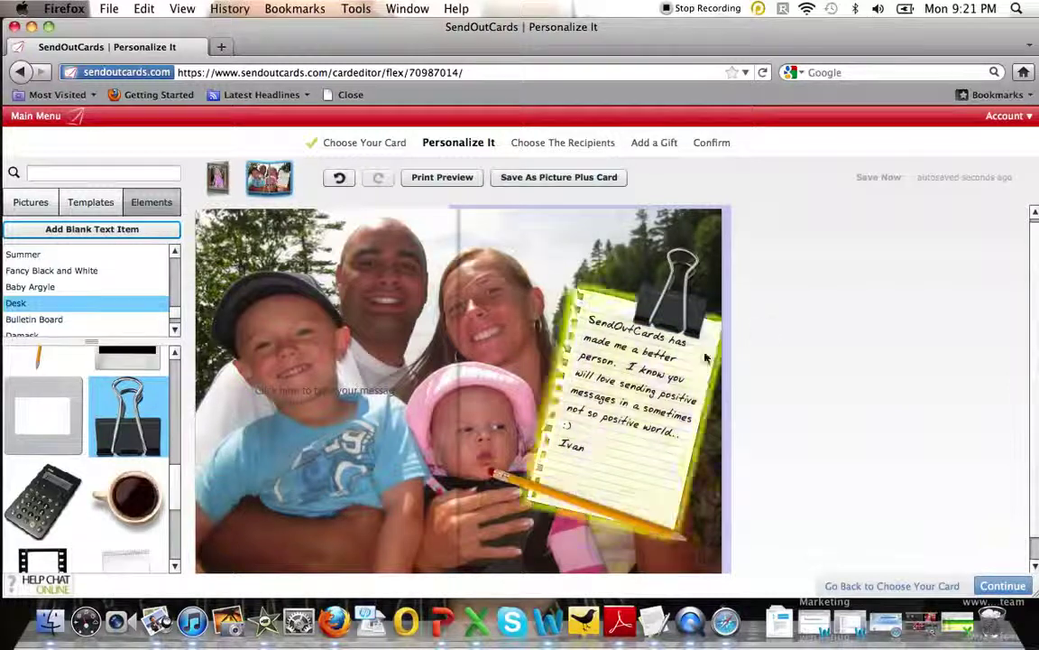
Step: Check the card's front cover and inside pages, then inspect the print preview
click(218, 177)
click(269, 177)
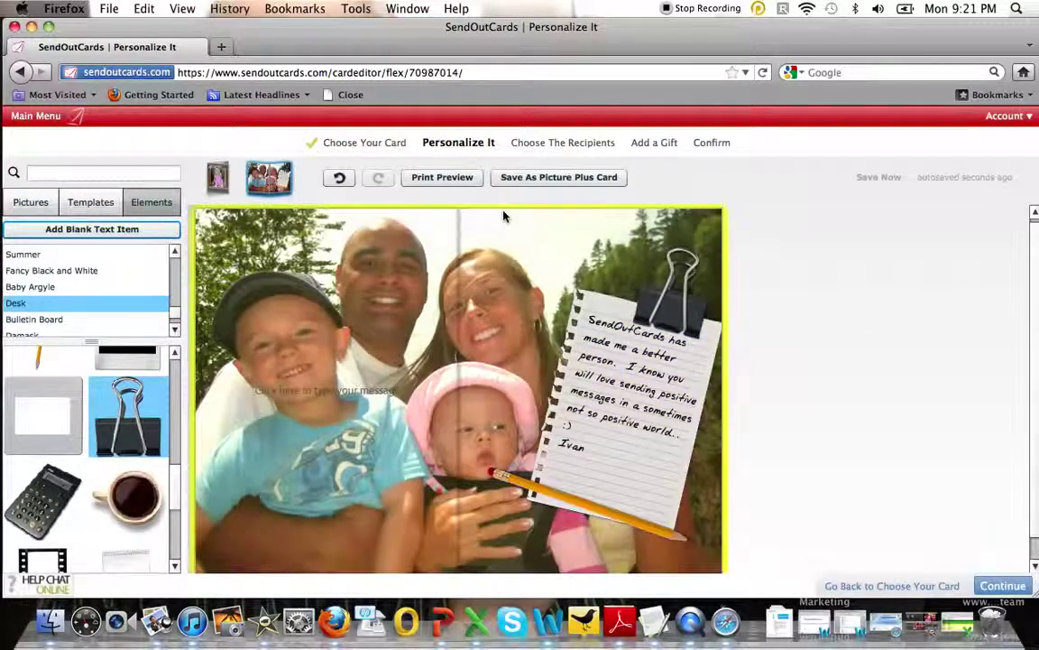
click(460, 181)
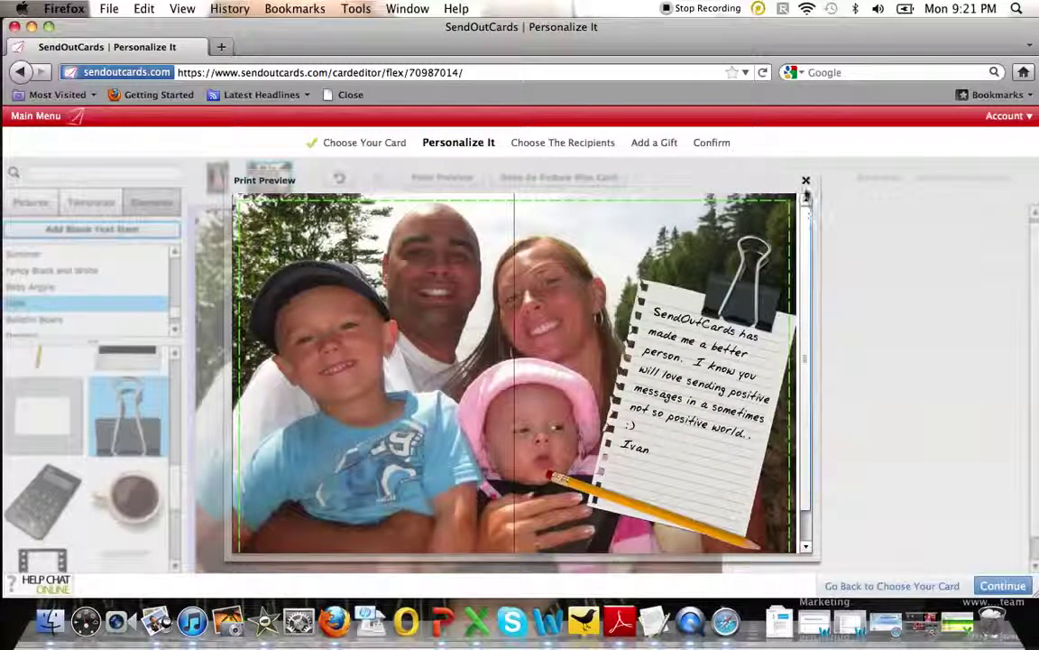
click(805, 181)
Step: Proceed to choosing the recipients and open the contact manager for a single recipient
click(1002, 587)
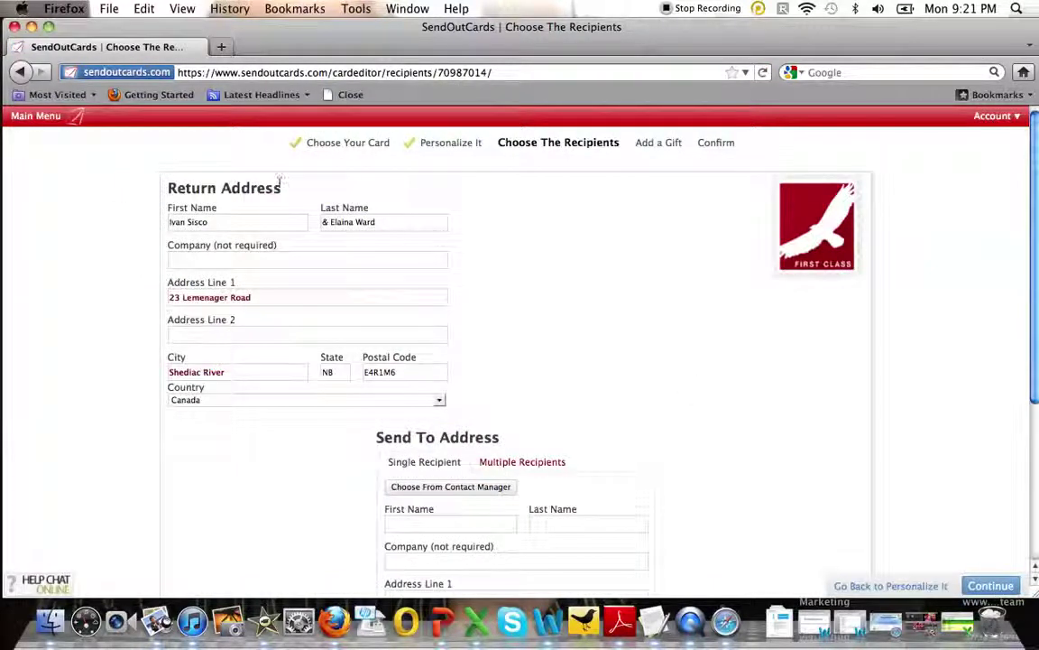
scroll(929, 280, down, 3)
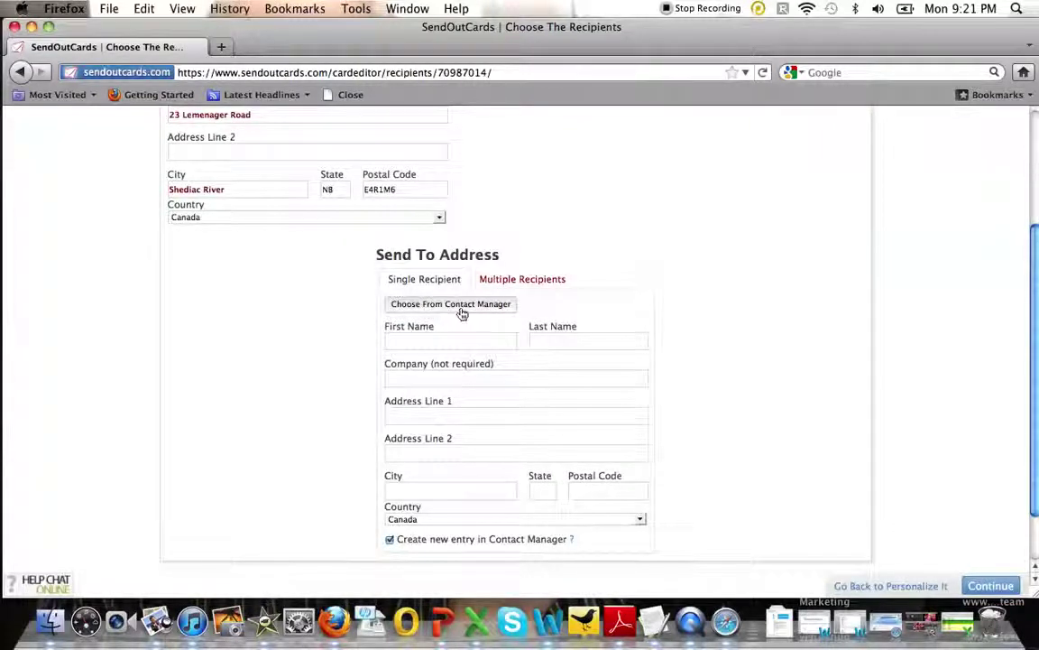
click(461, 307)
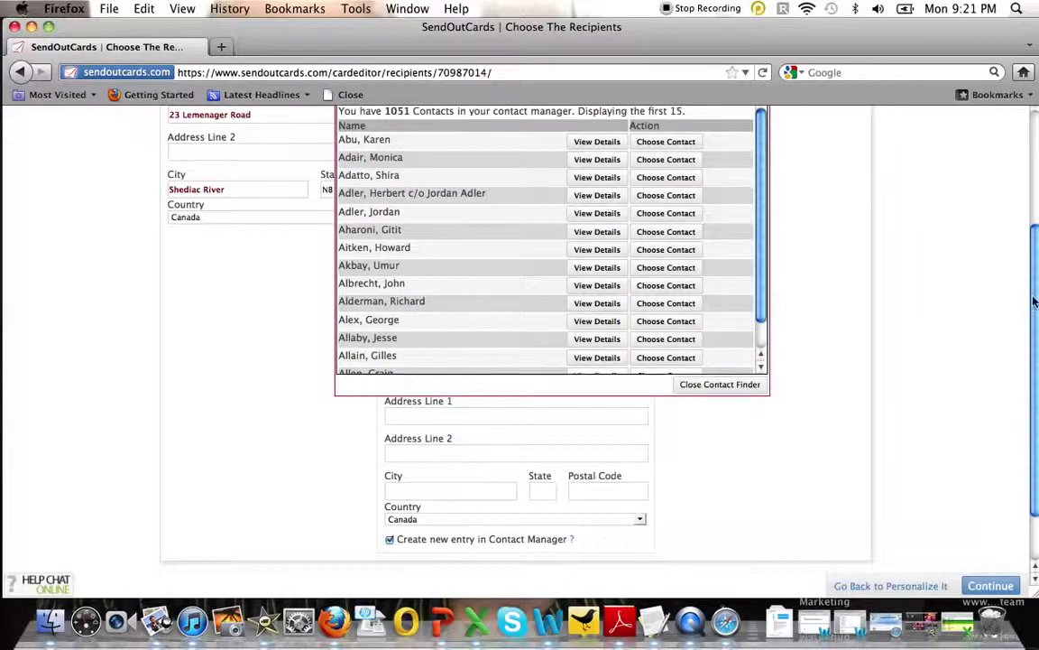
Step: Find the recipient by first name, choose the second matching contact for the send-to address, and continue to the gift catalog
scroll(929, 270, up, 3)
click(472, 149)
text(Johnny)
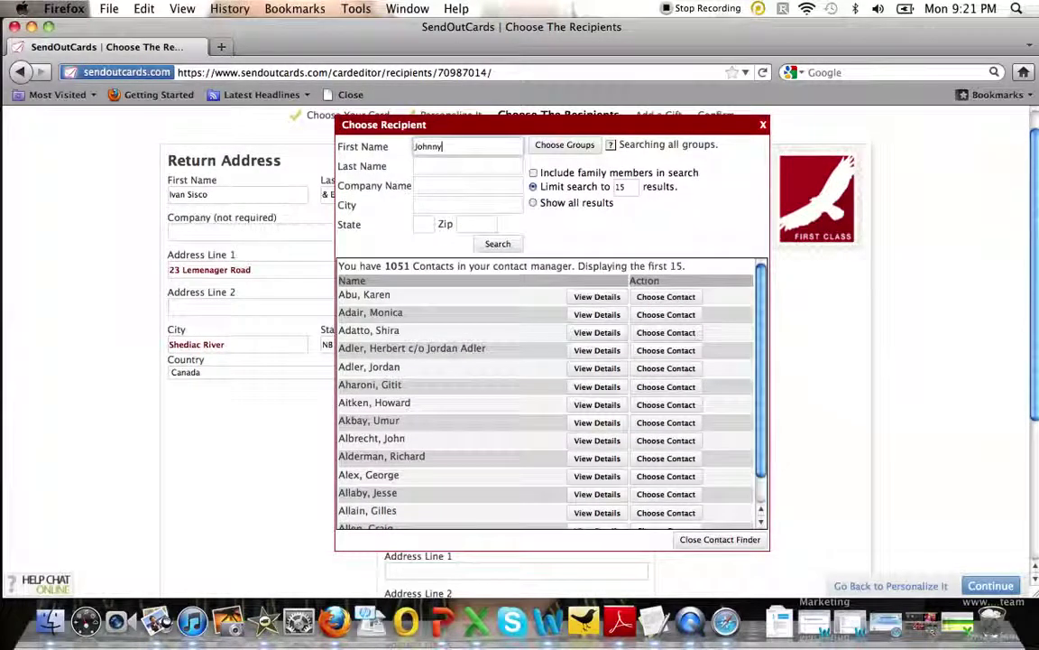
key(Return)
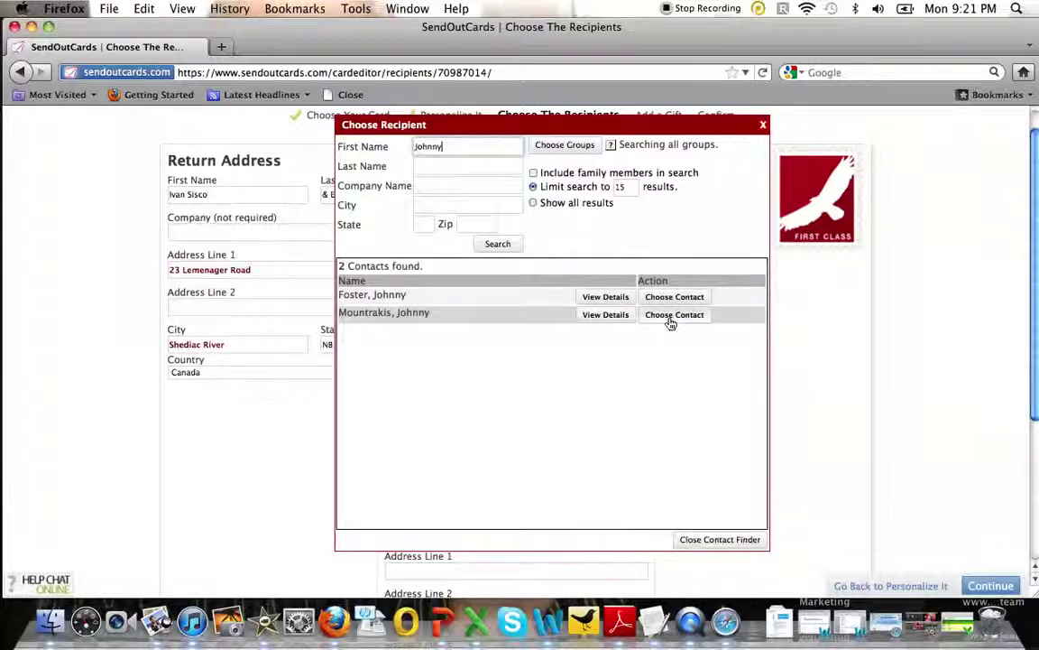
click(674, 315)
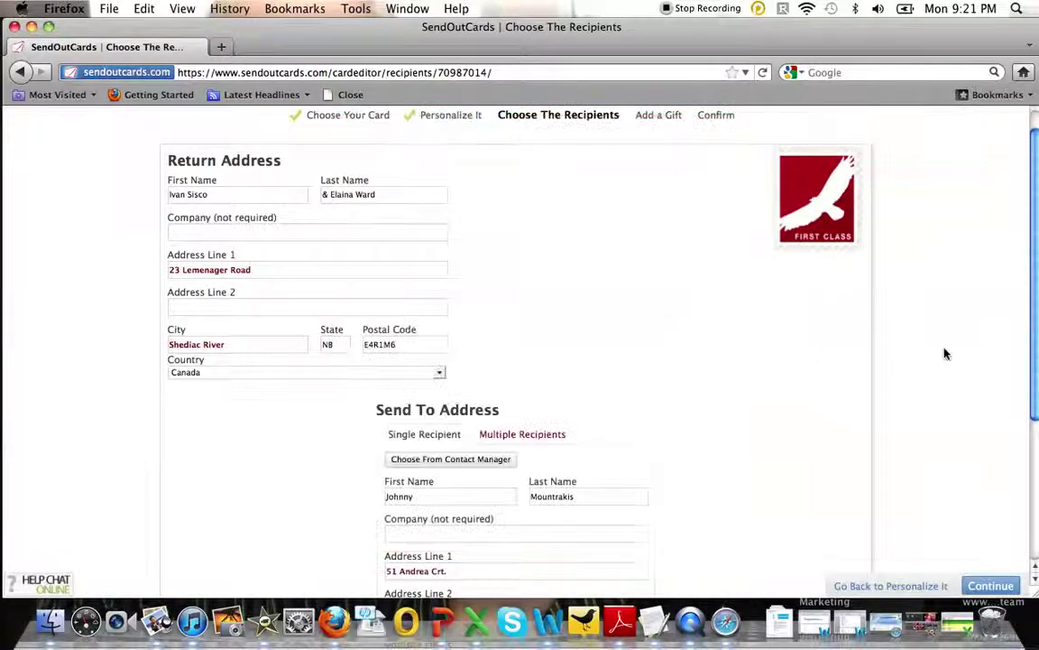
scroll(1038, 308, down, 5)
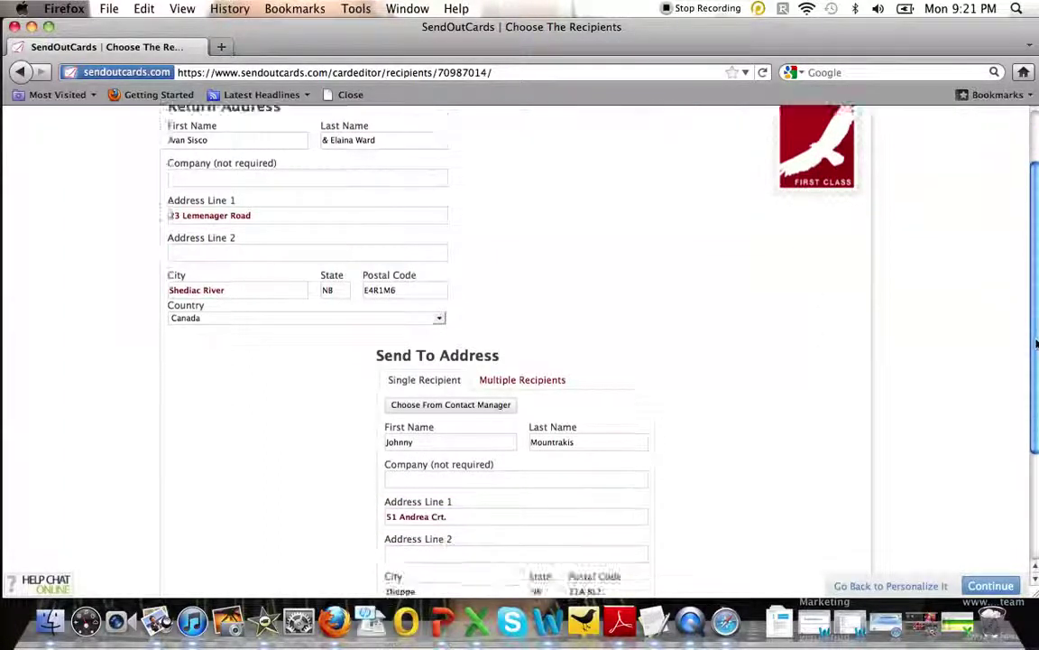
click(1008, 588)
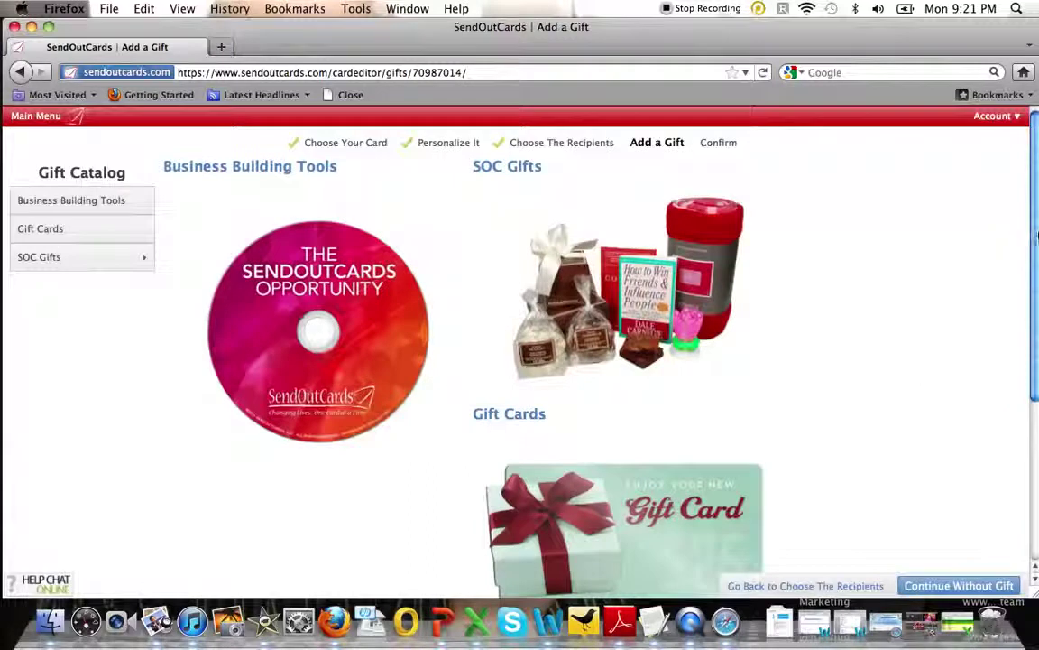
Step: Look through the gift cards offered in the gift catalog
mouse_move(1036, 236)
mouse_down()
mouse_move(1036, 270)
mouse_move(1036, 248)
mouse_up()
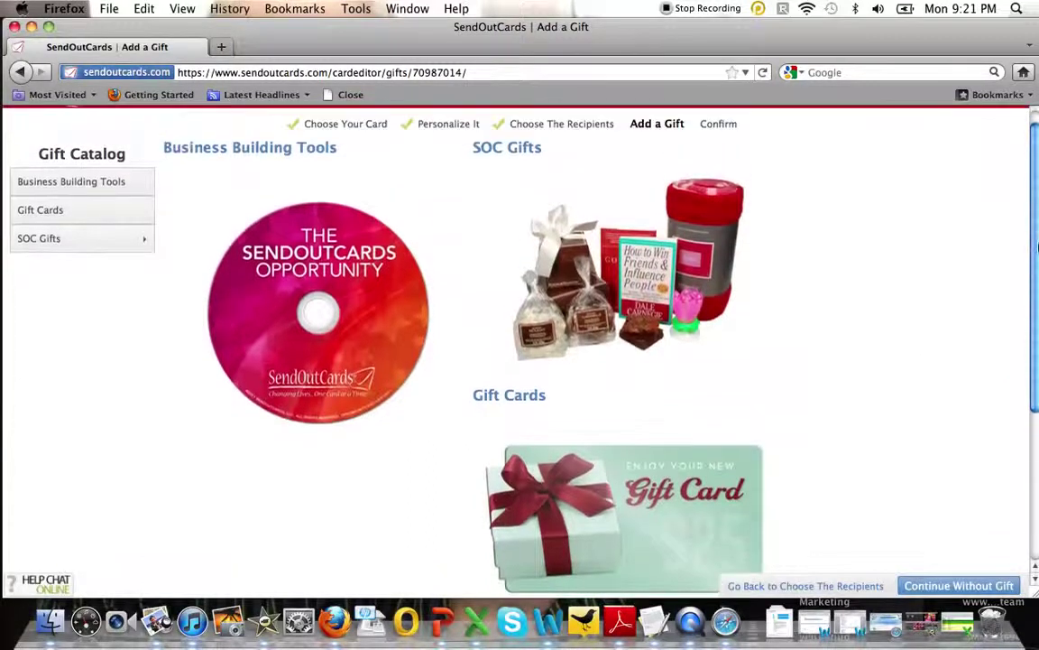
click(61, 210)
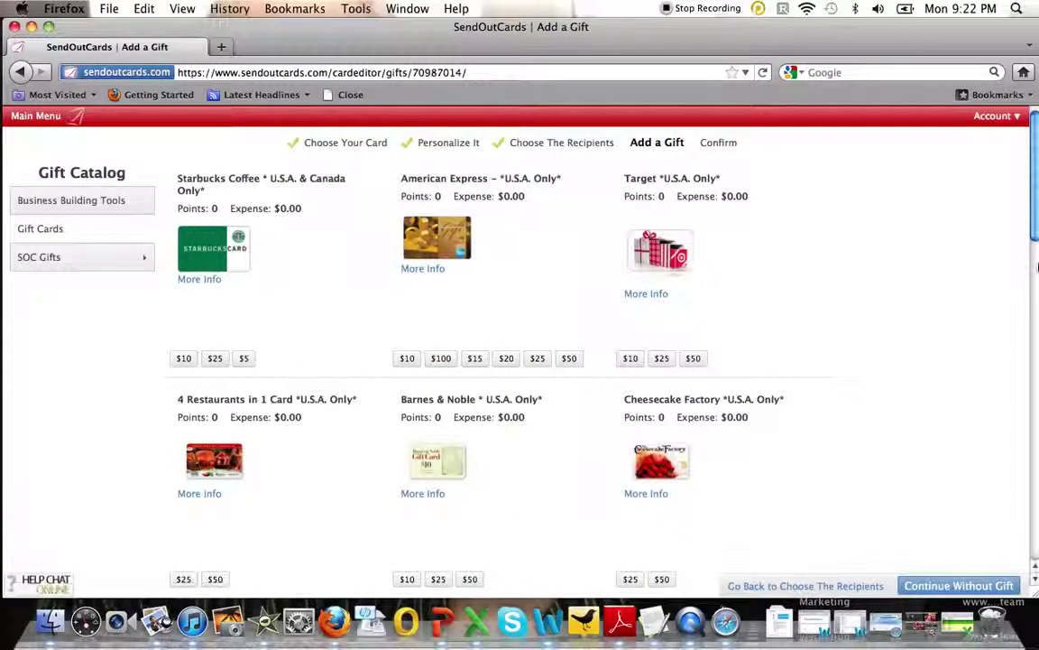
drag(1036, 217, 1038, 291)
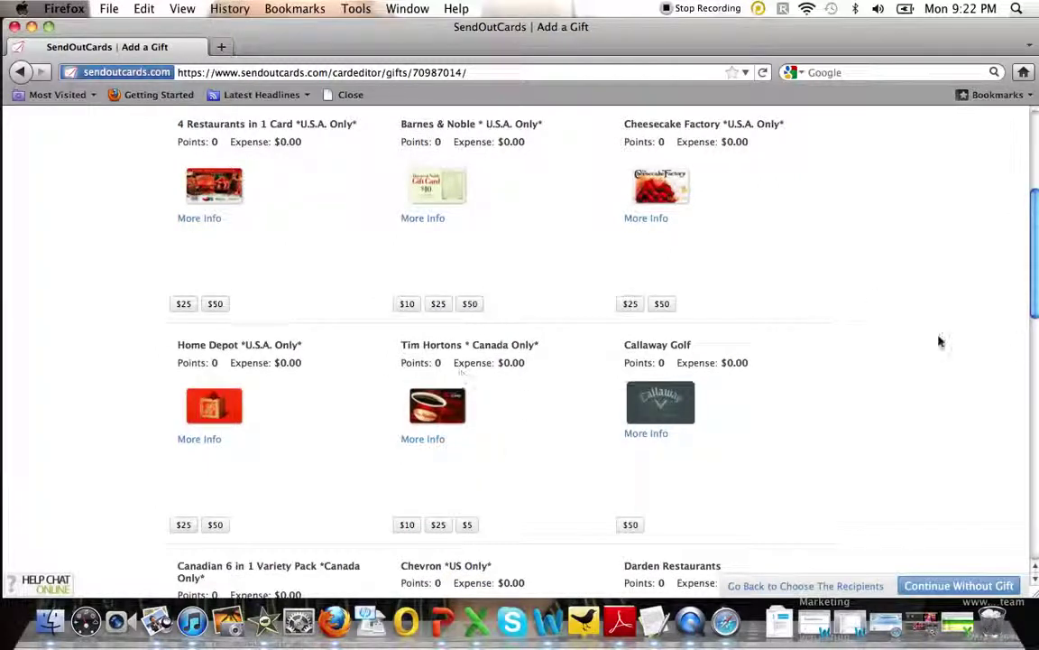
drag(1036, 300, 1036, 206)
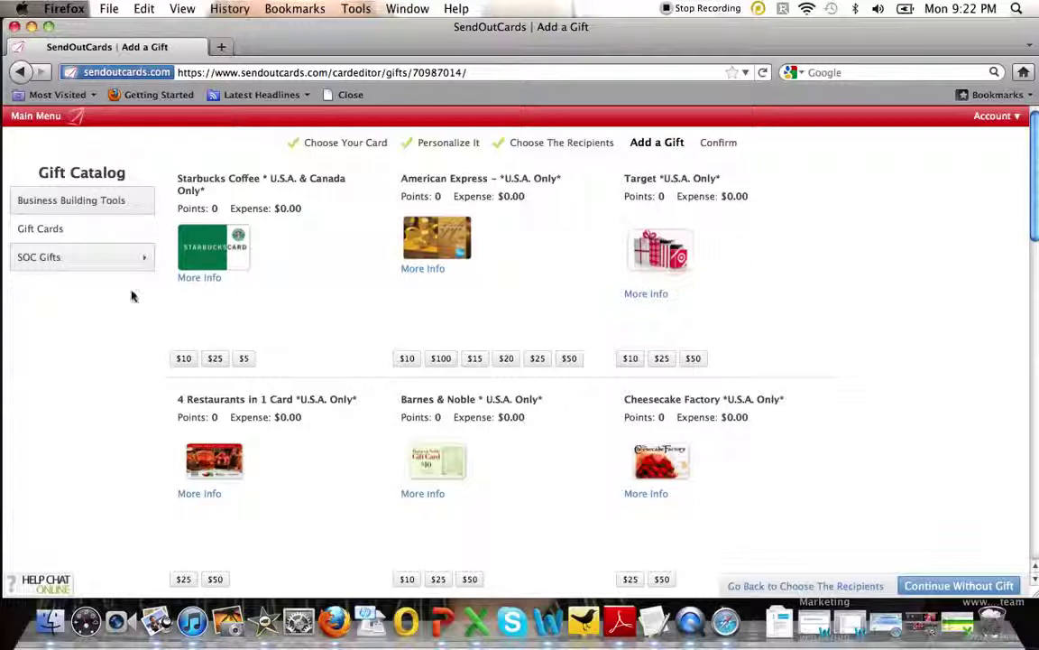
Step: Show the Bakery gifts within the Gourmet Foods category of SOC Gifts
click(47, 258)
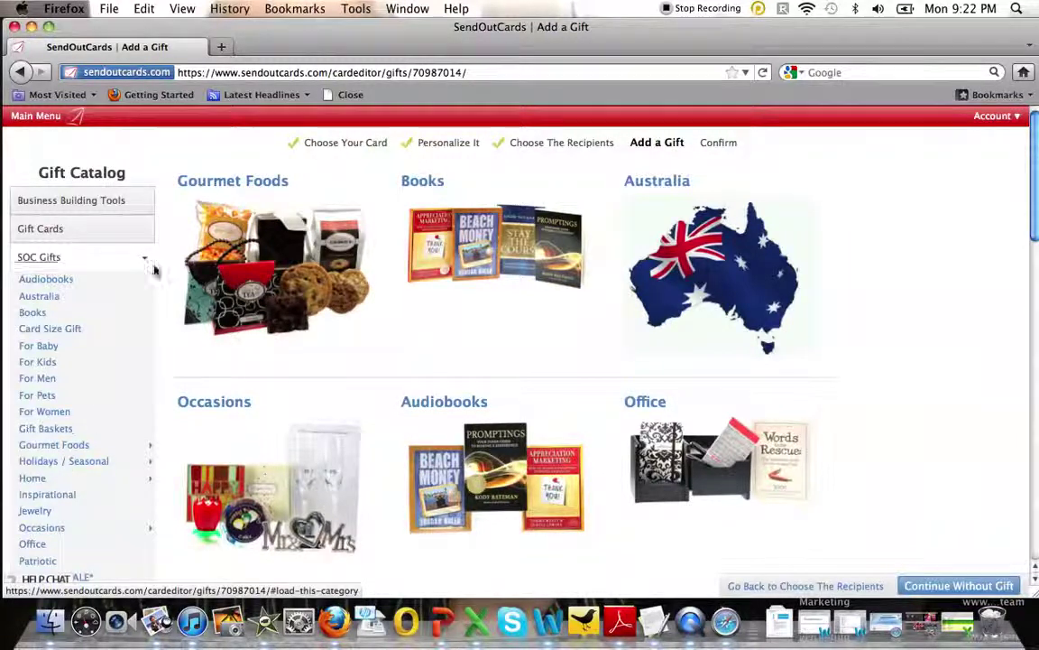
click(251, 252)
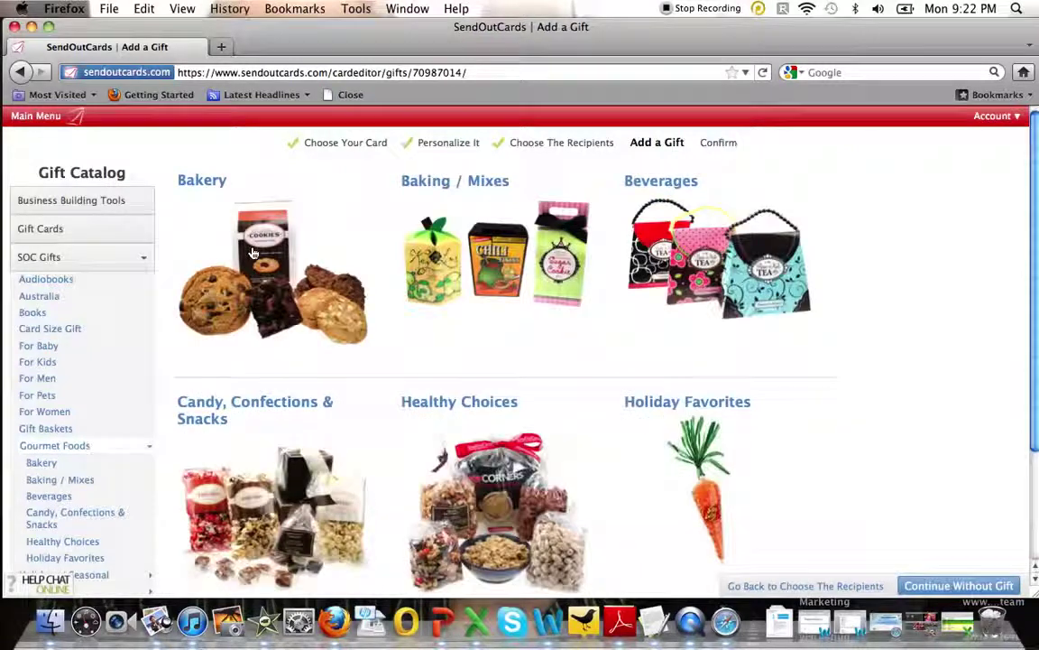
click(281, 276)
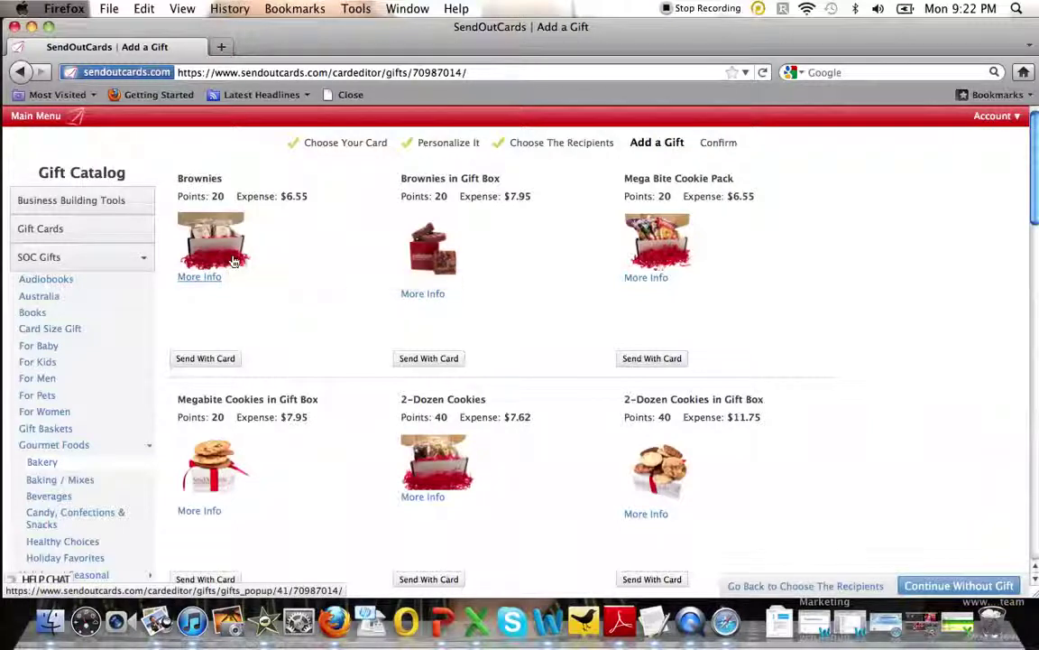
Step: Show the gift cards once more, continue without a gift, and set the card's send time to Specific Date
click(41, 229)
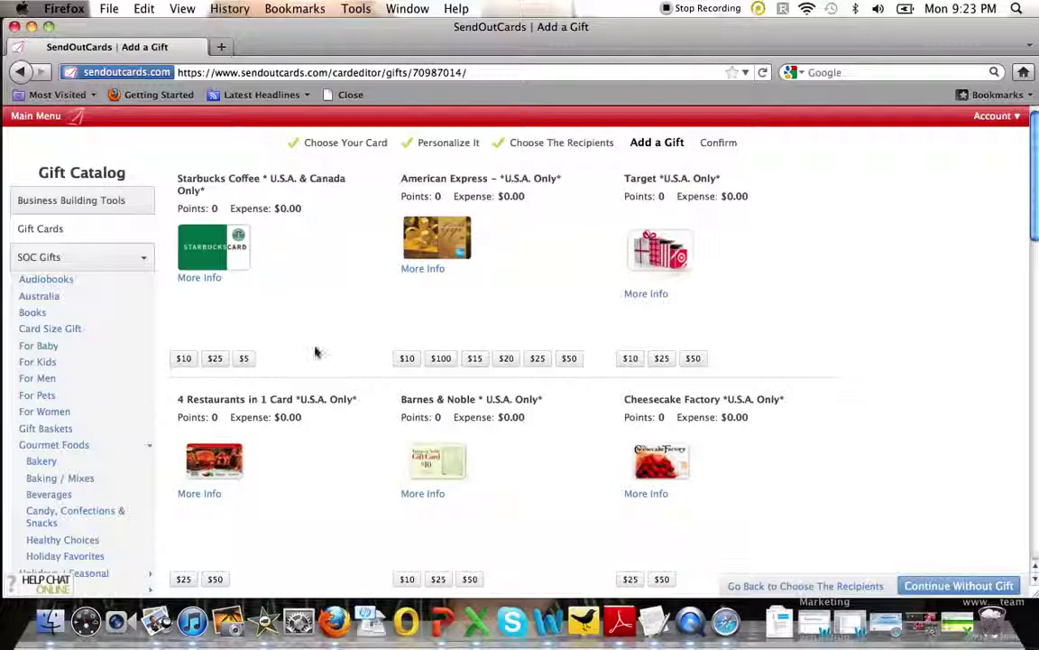
click(978, 584)
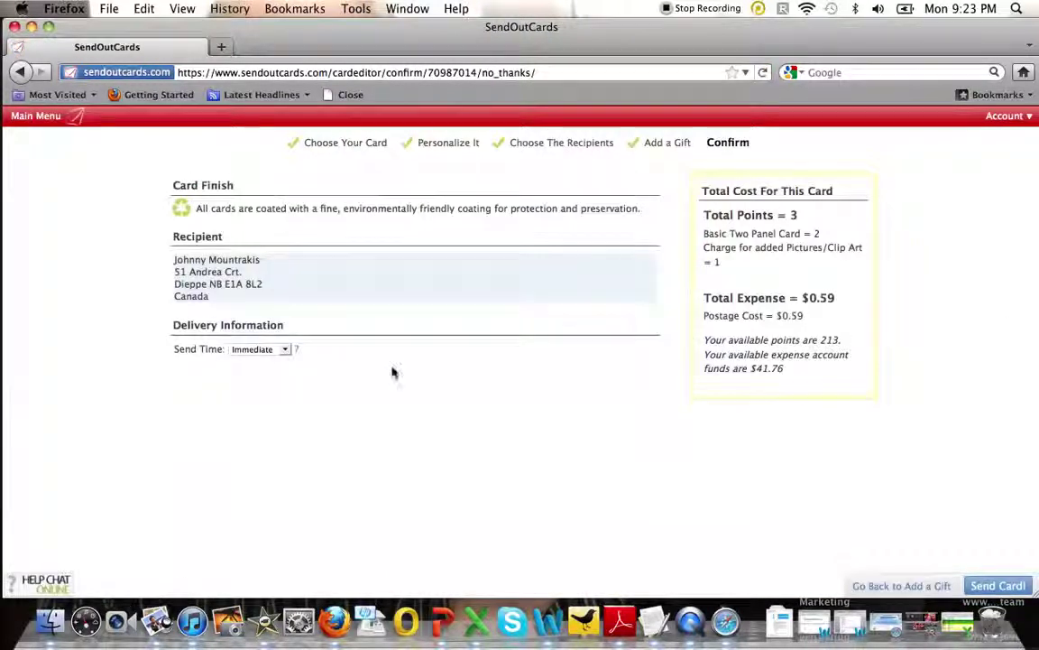
click(285, 352)
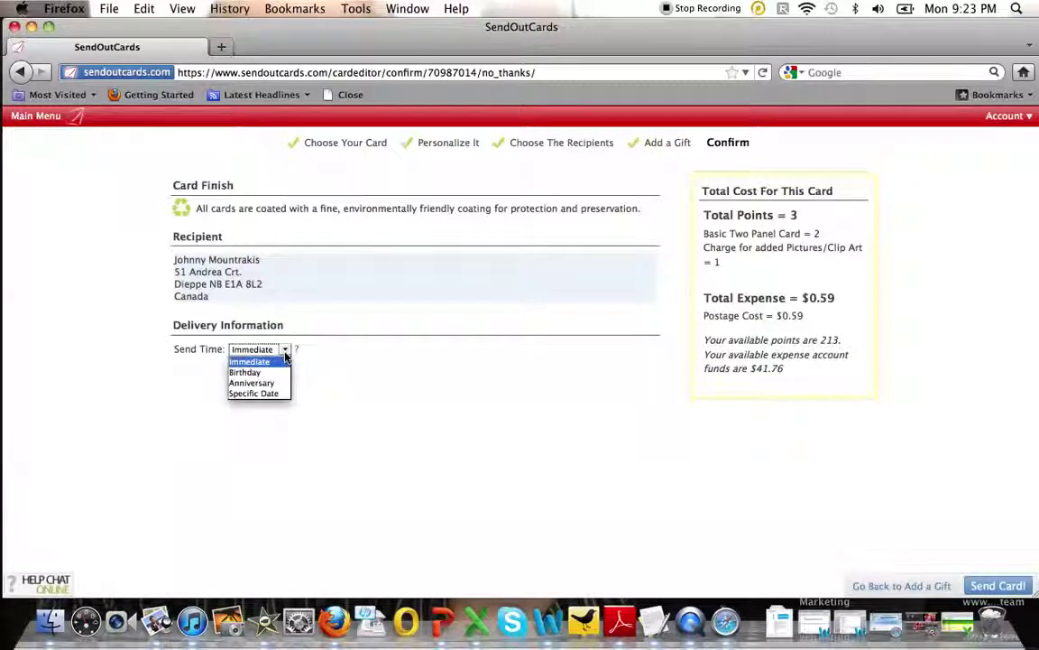
click(255, 393)
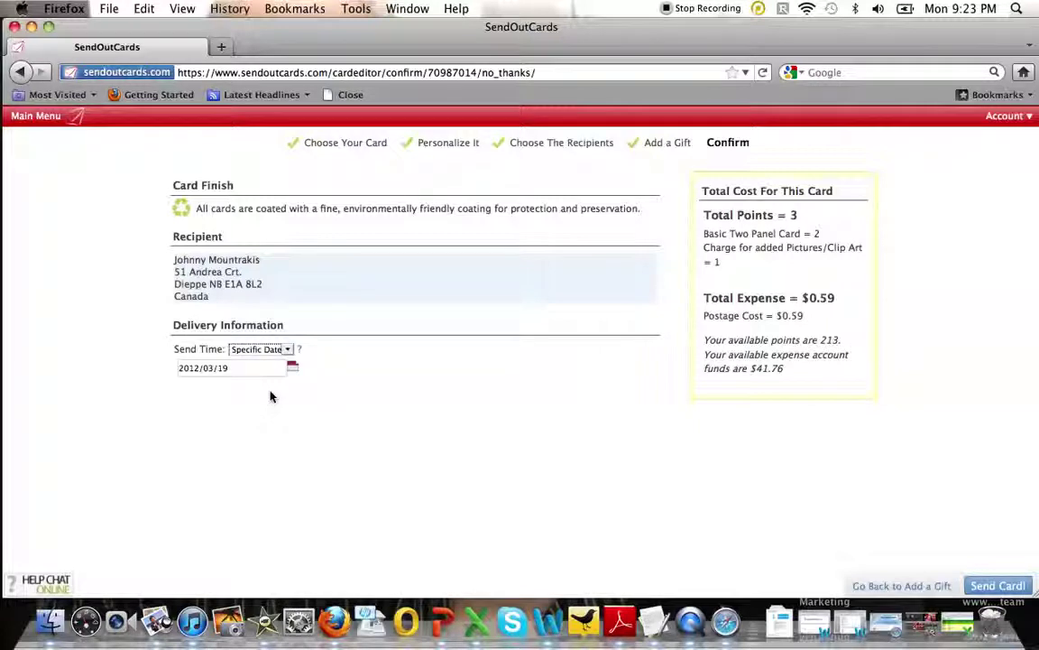
Step: Leave the card for the main menu and bring up the list of all saved campaigns
click(46, 121)
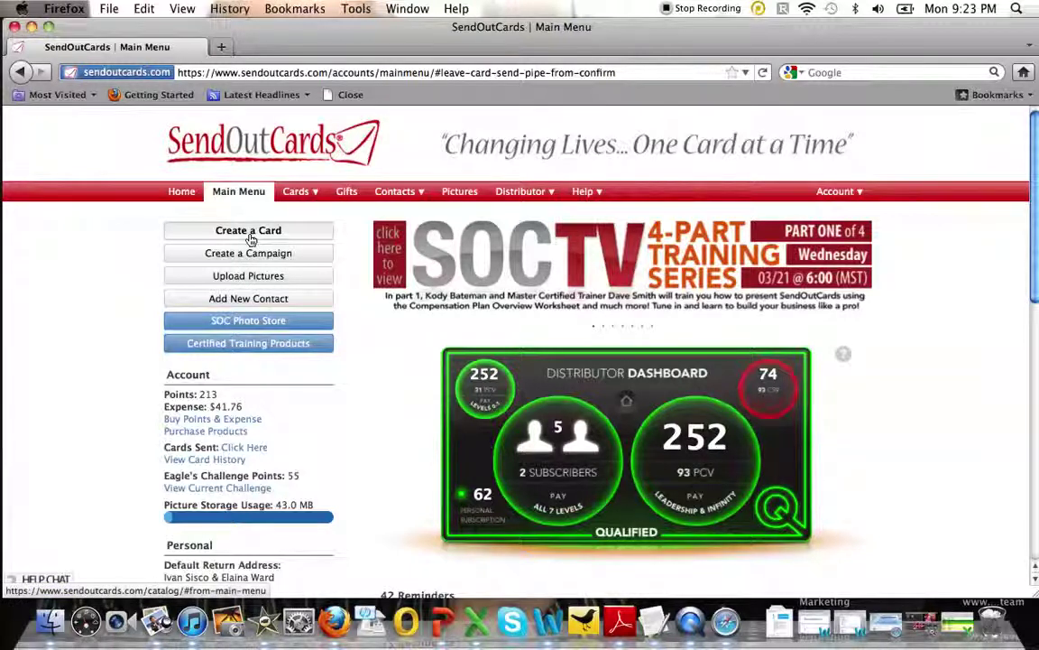
mouse_move(298, 193)
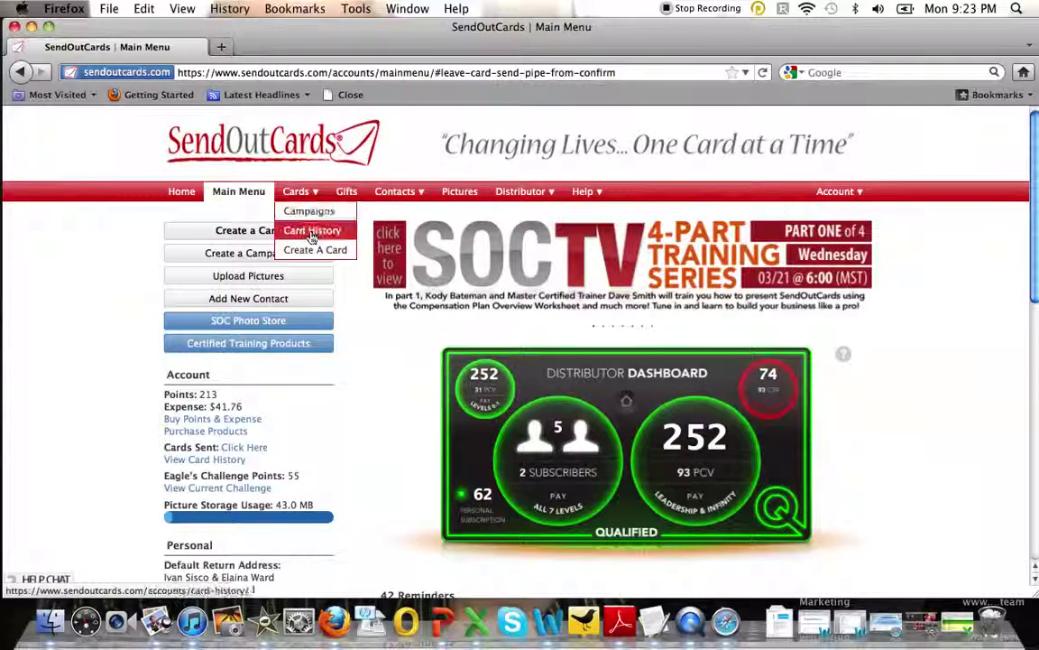
click(252, 255)
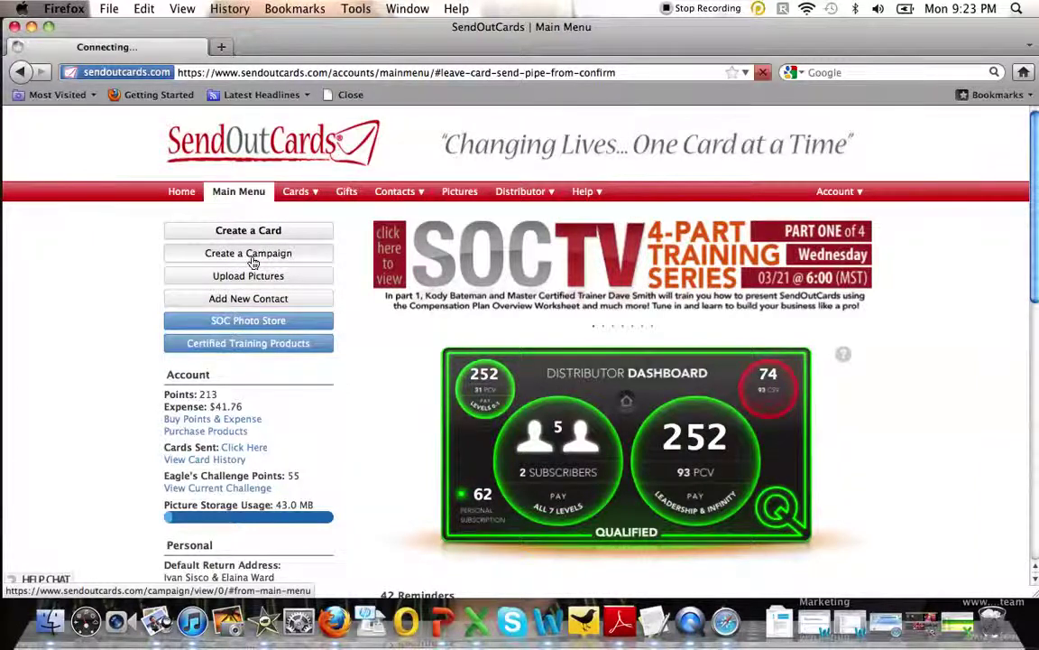
click(228, 228)
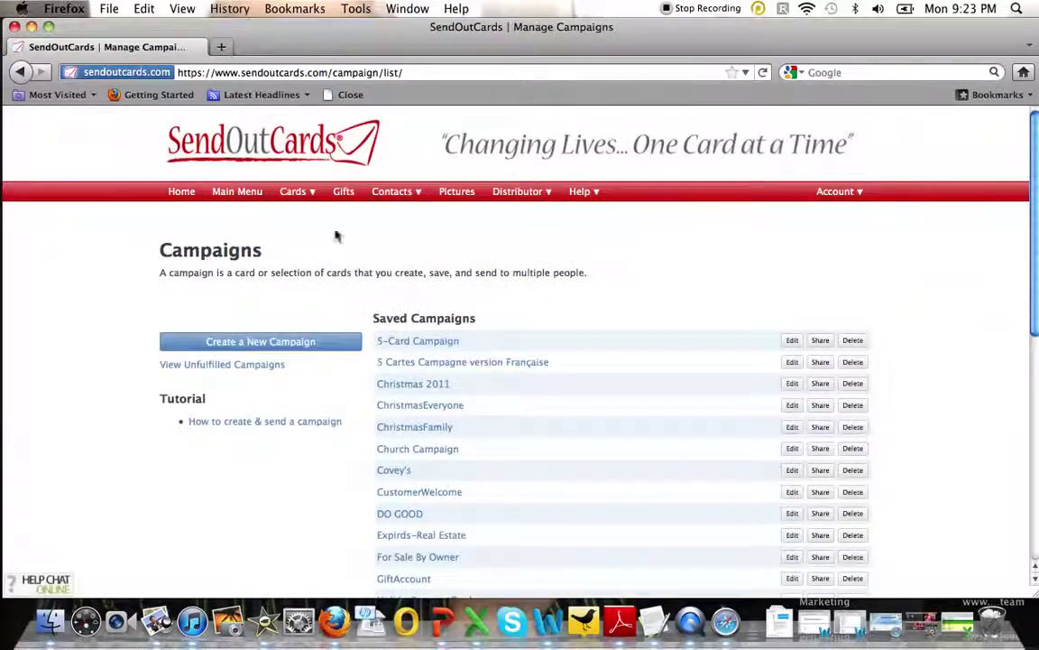
Step: Open the Thank You Card campaign for editing and continue into the editor for its Thank you card
drag(1037, 244, 1036, 443)
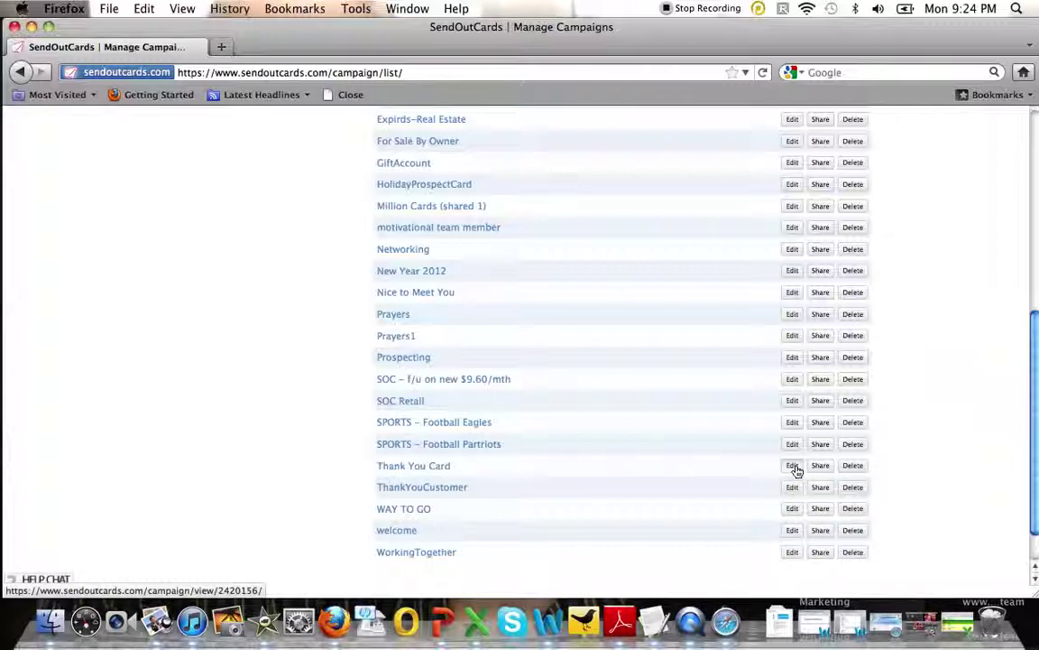
click(794, 466)
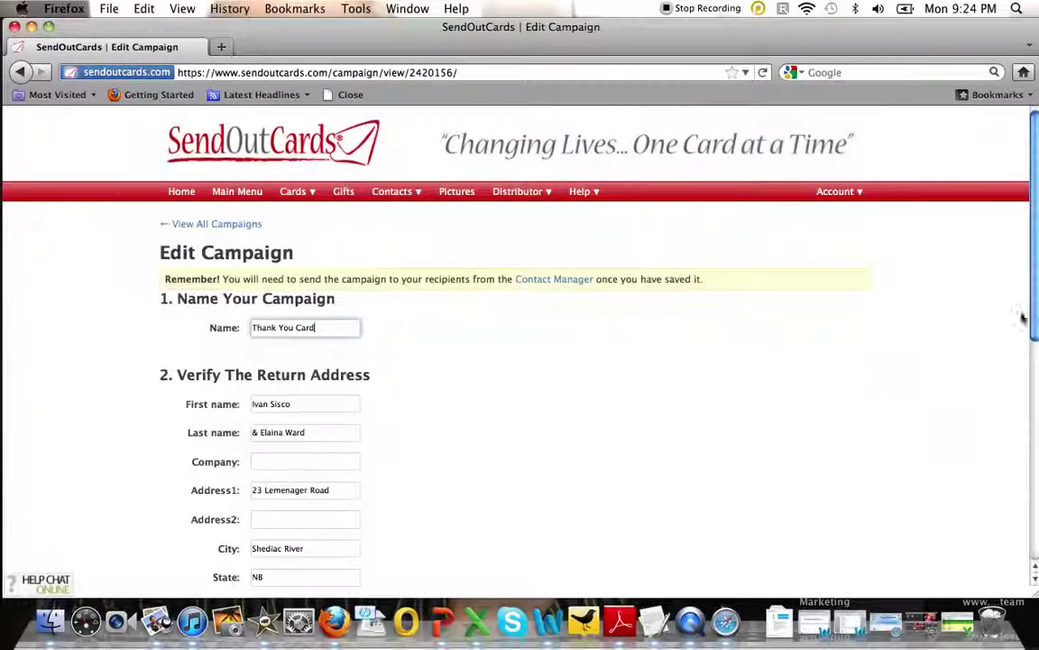
drag(1035, 307, 1036, 478)
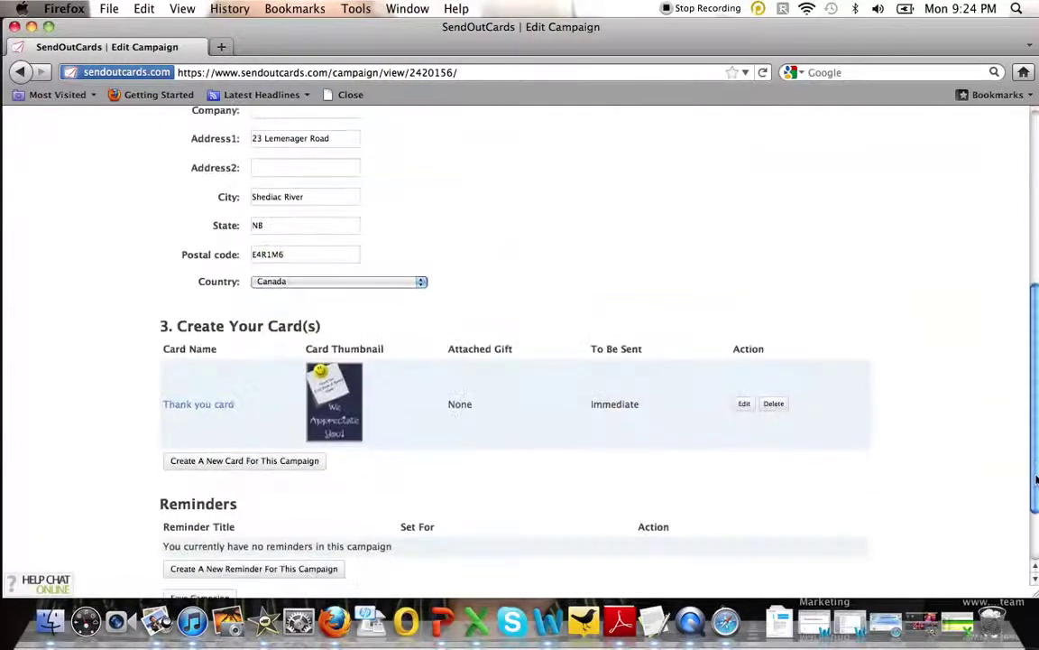
click(743, 404)
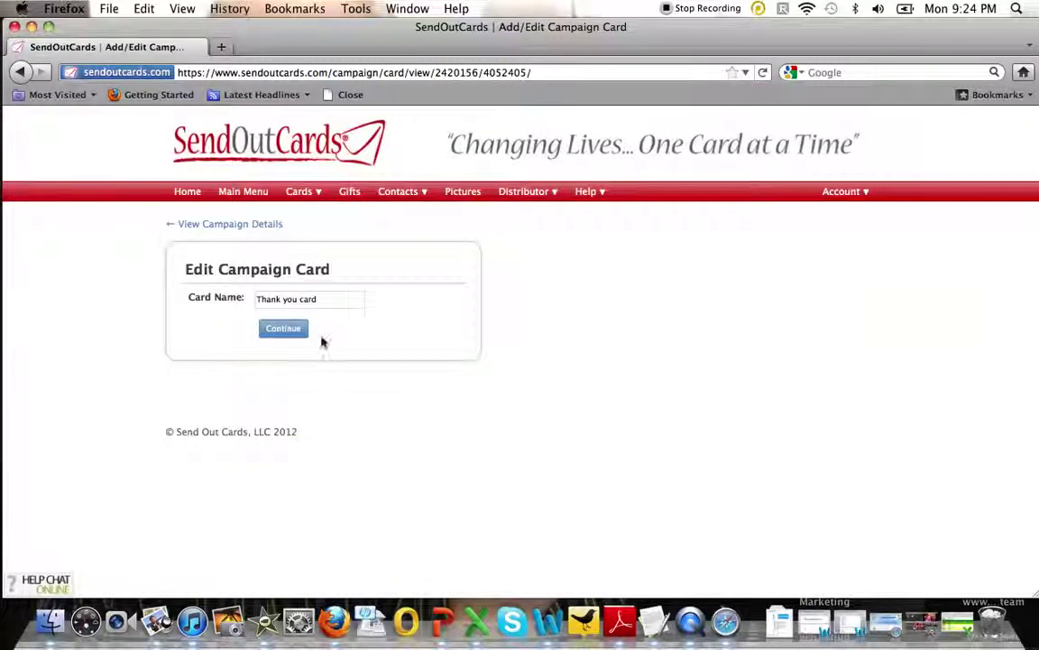
click(291, 331)
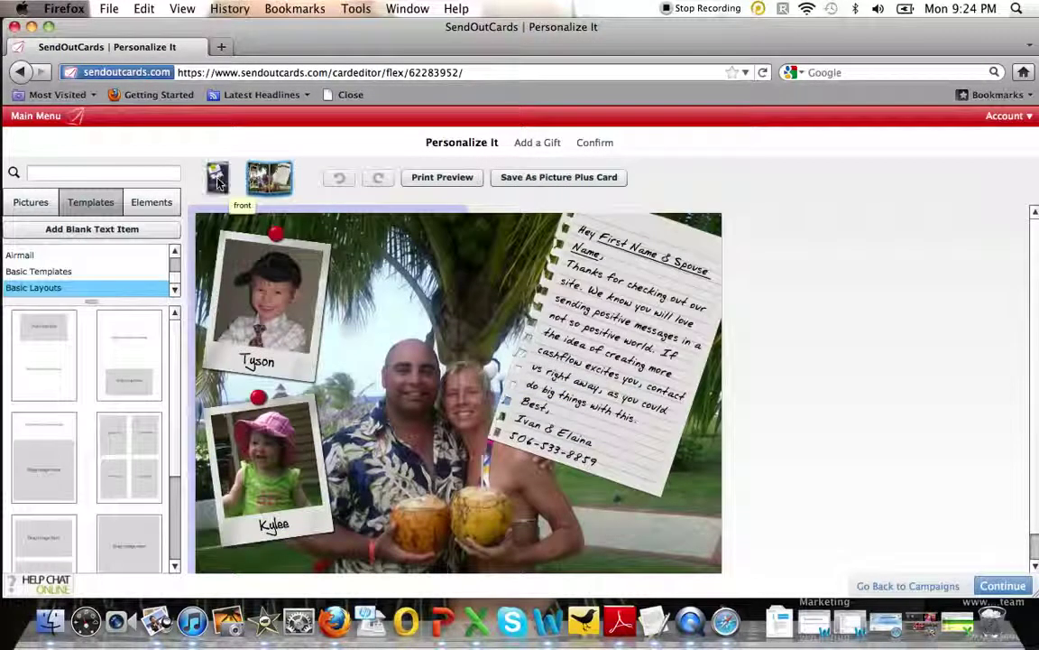
Step: Show the card's front and inspect the First Name & Spouse Name placeholder in the pinned note
click(217, 180)
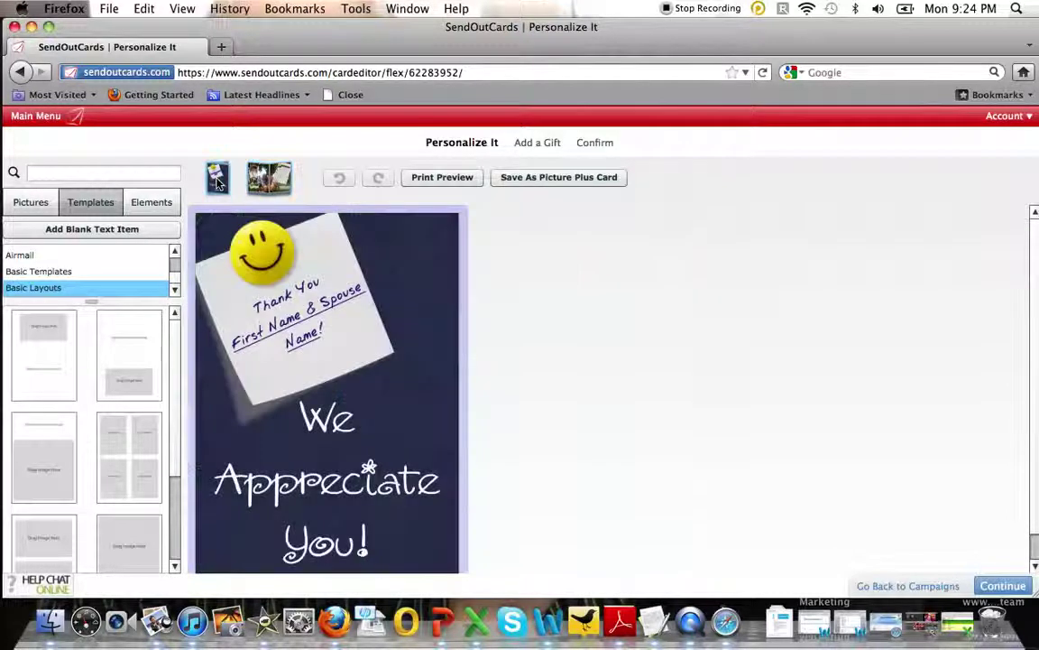
click(269, 318)
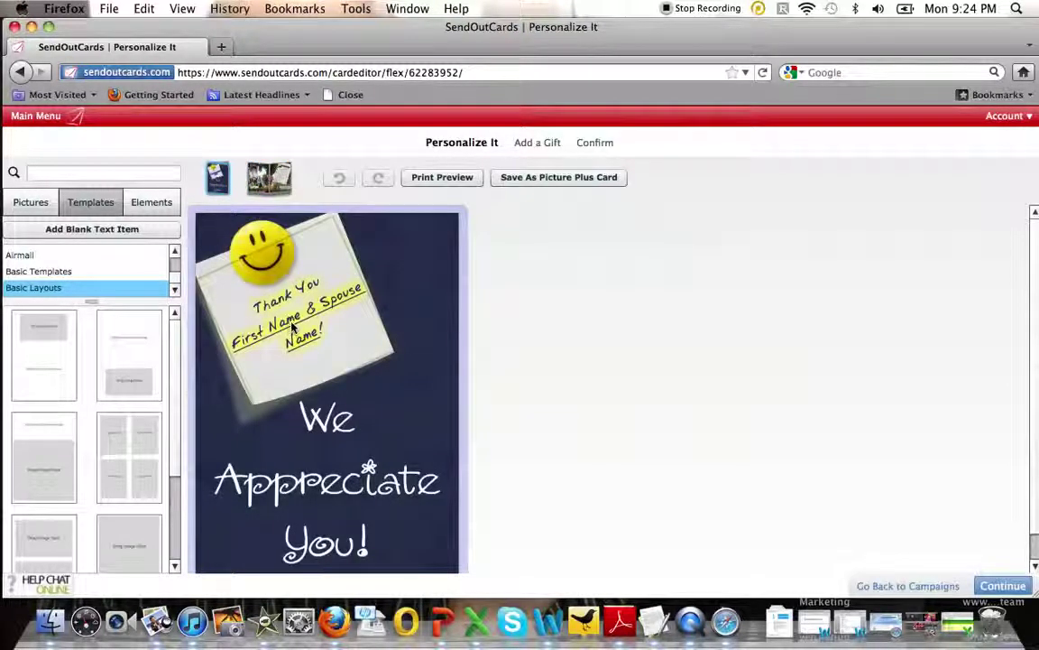
click(287, 287)
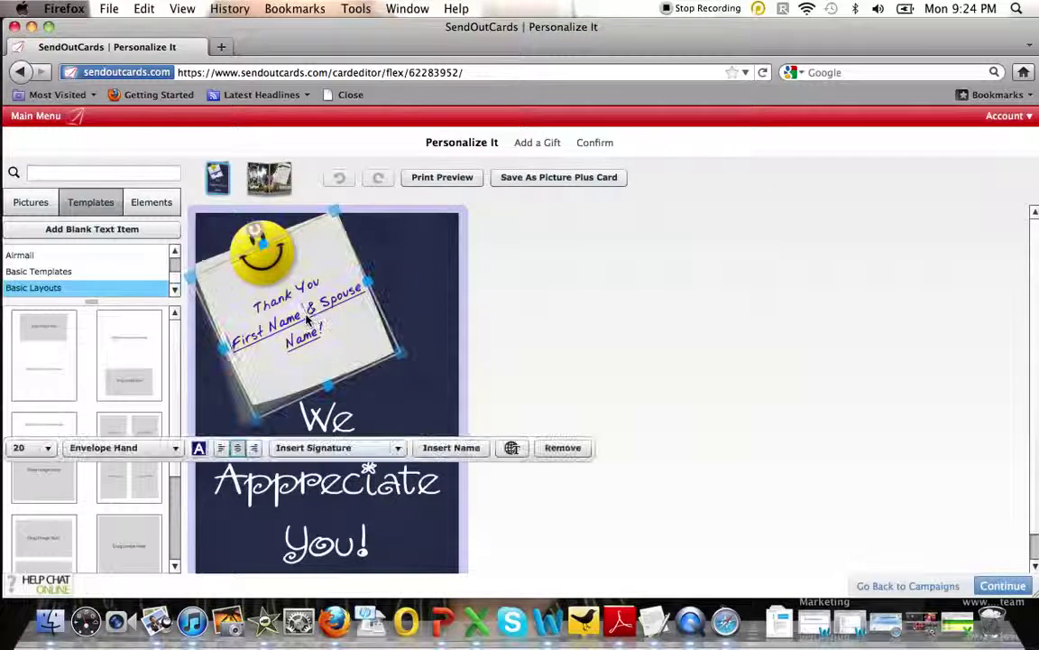
mouse_move(298, 309)
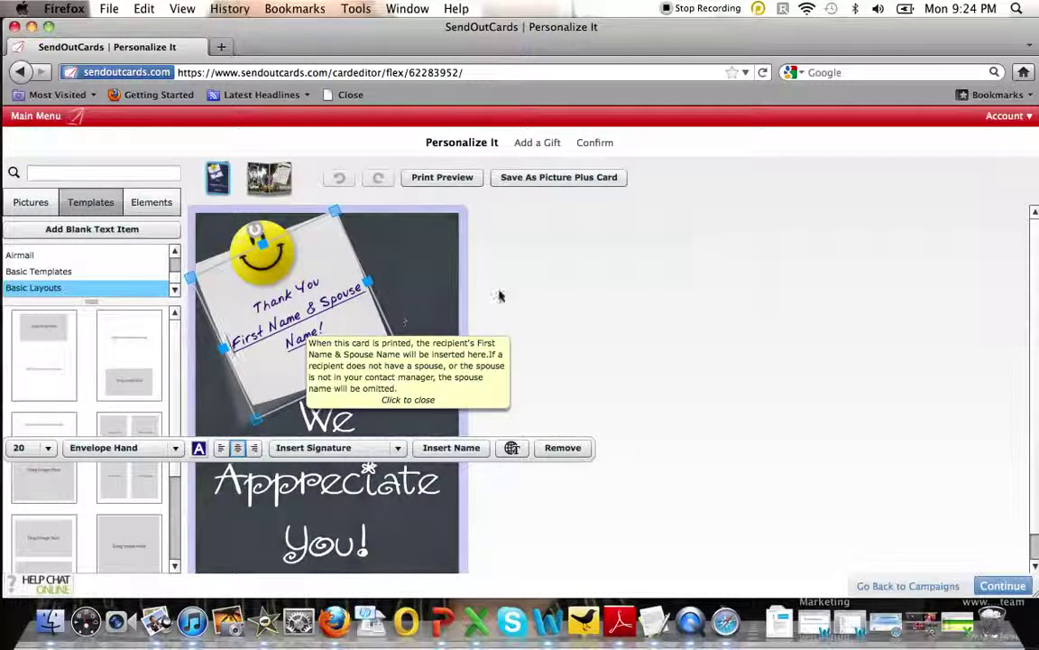
click(381, 295)
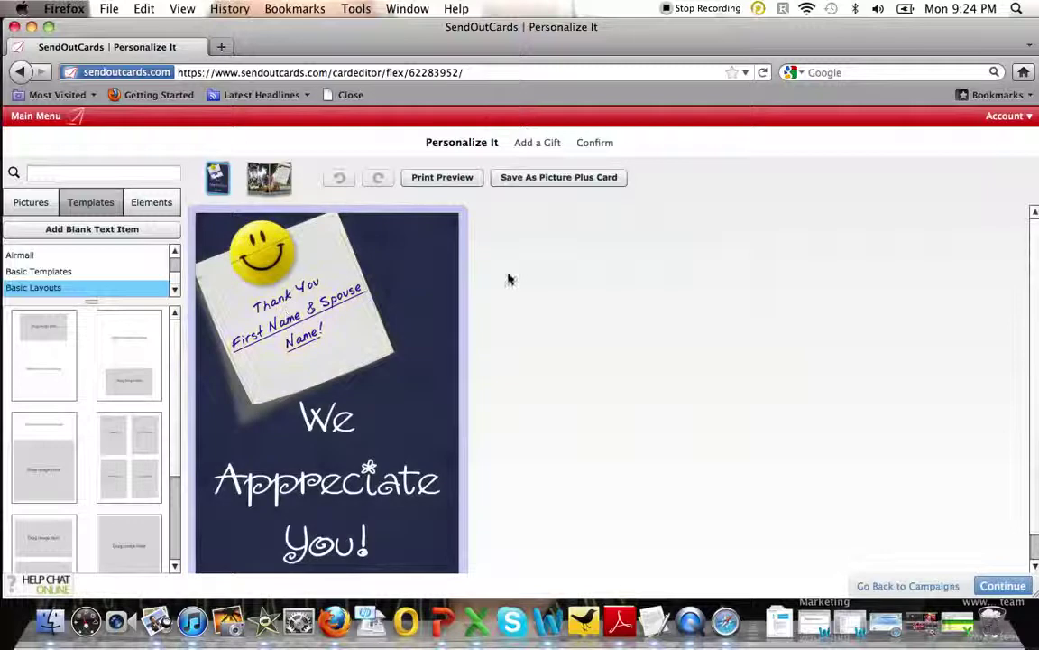
Step: Review the name fields available to insert in the front note, and view the message on the card's inside
click(307, 328)
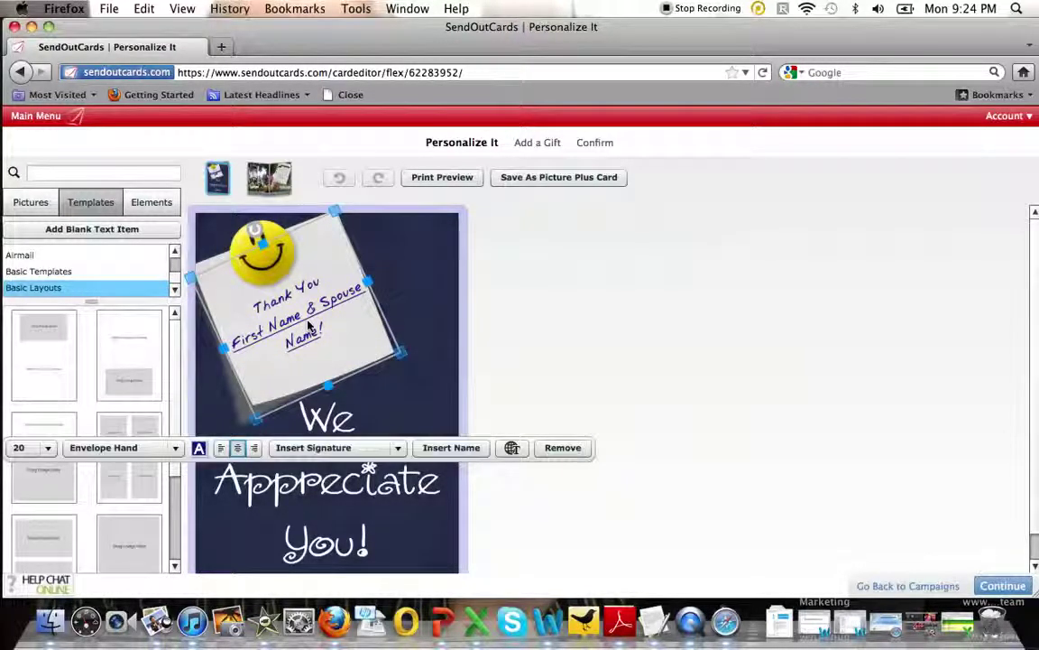
click(459, 450)
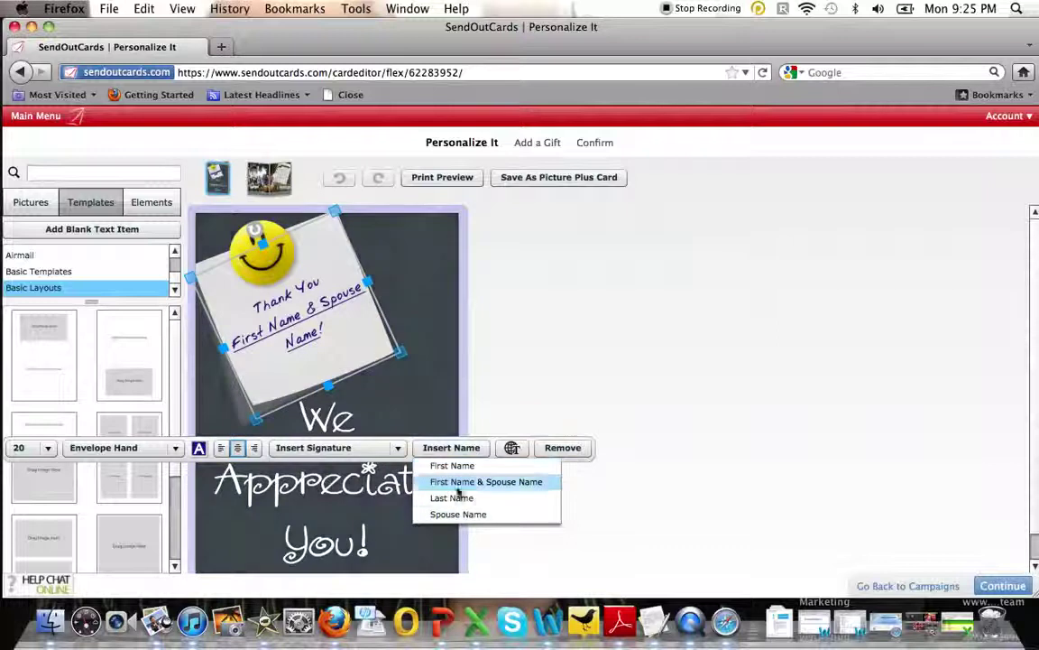
click(575, 363)
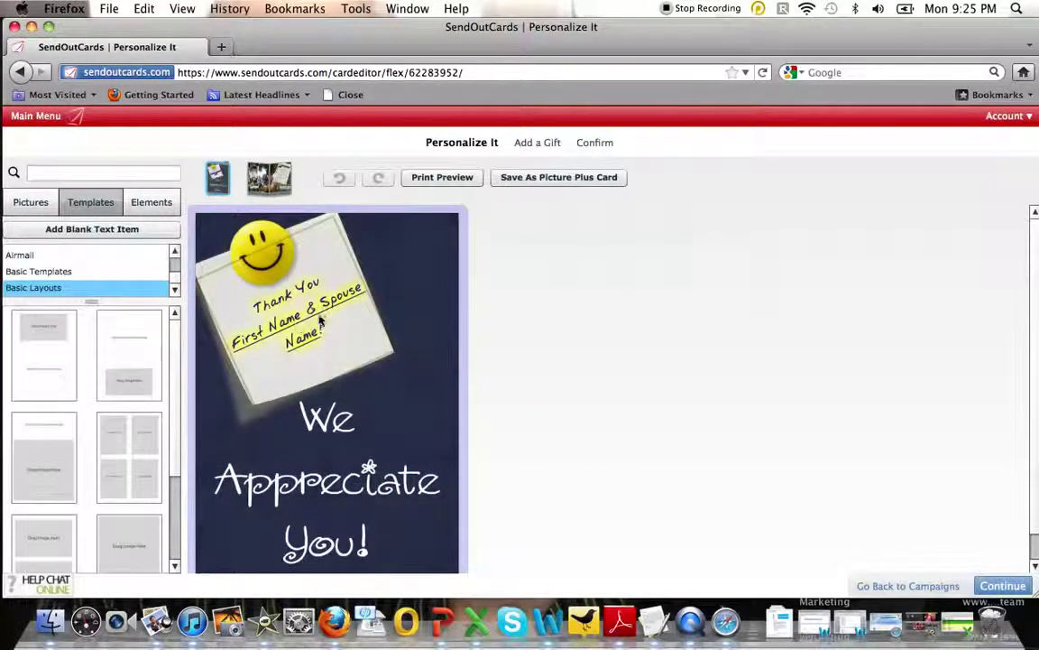
click(259, 178)
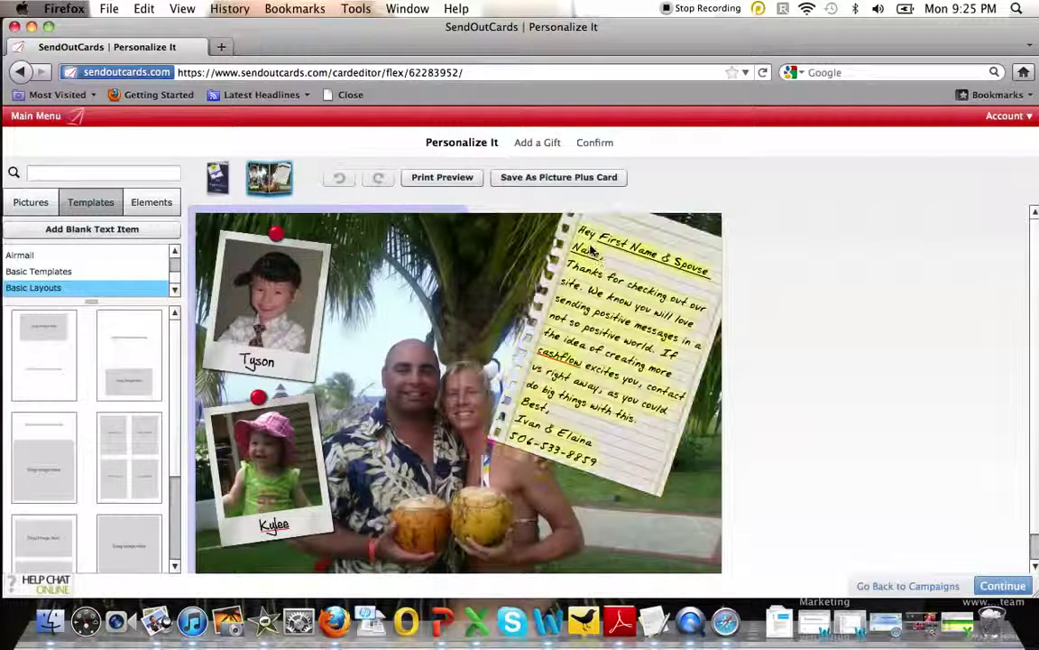
click(659, 278)
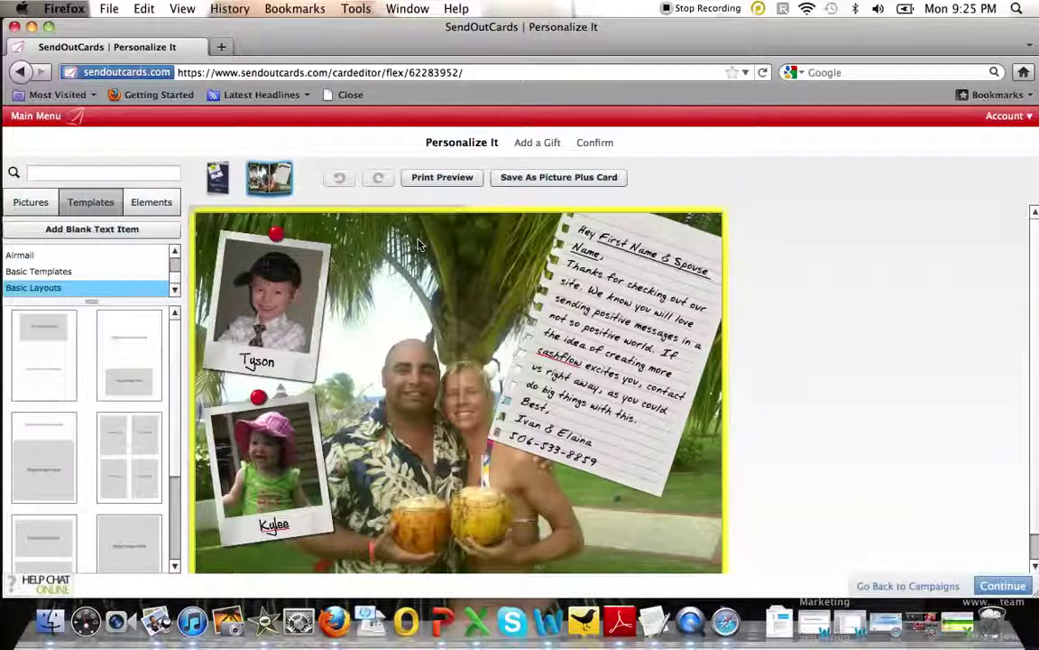
Step: Leave the card editor for the main menu and list all contacts through the contact search
click(50, 125)
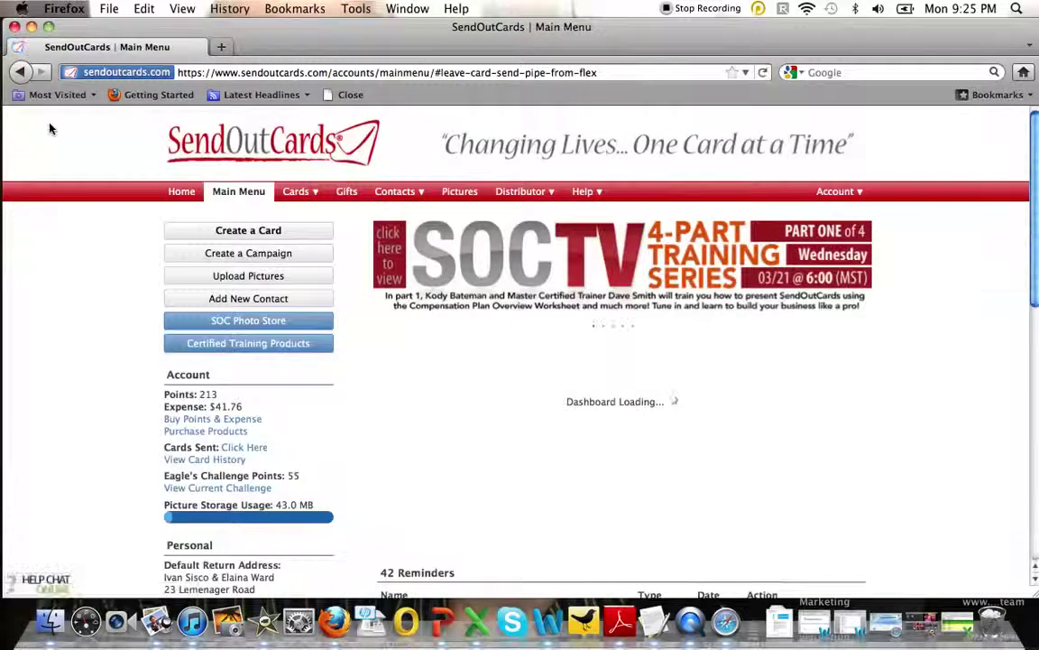
mouse_move(396, 192)
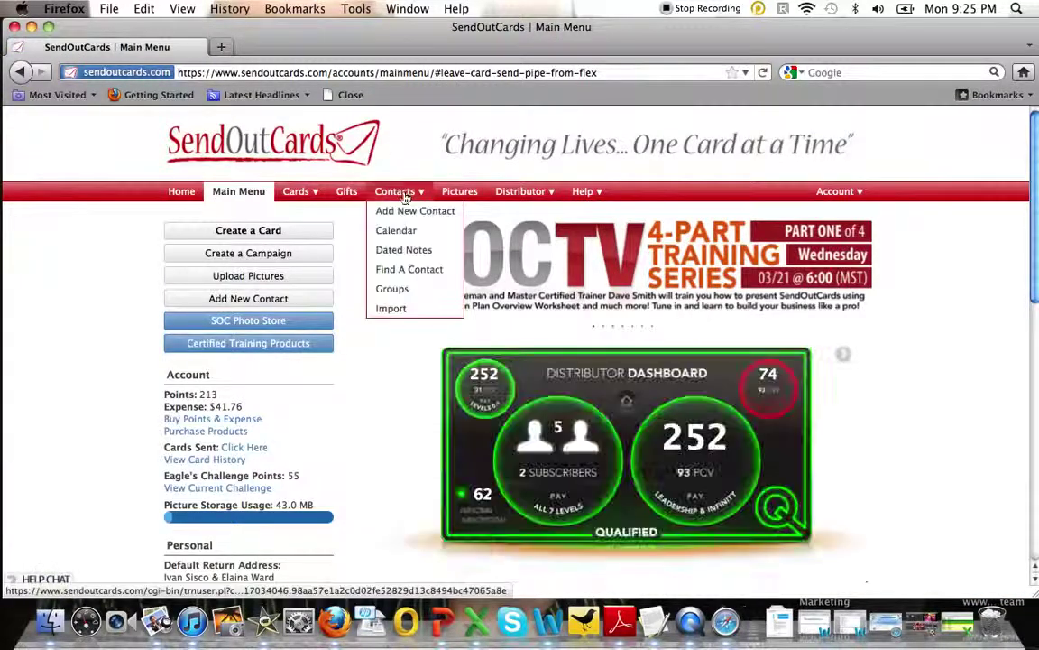
click(408, 271)
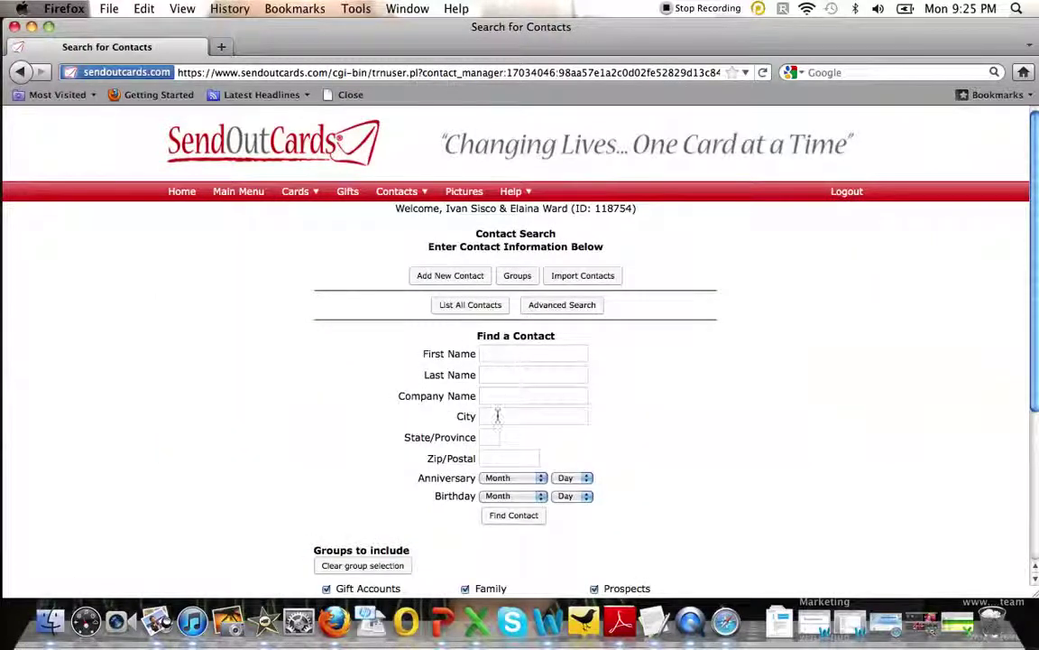
click(479, 306)
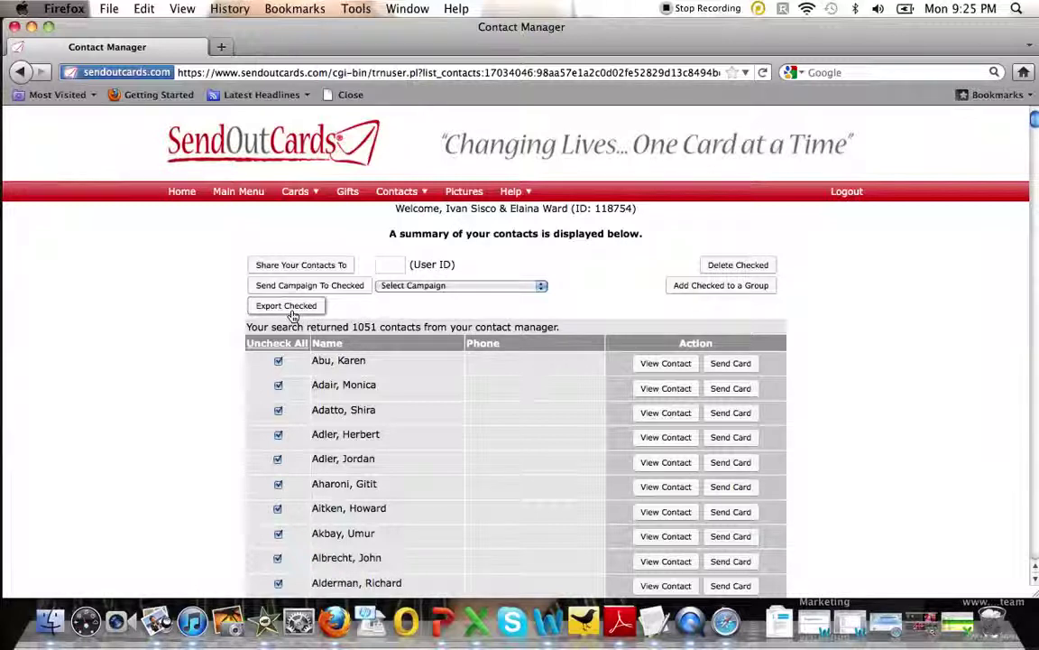
Step: Choose Thank You Card as the campaign to send to the checked contacts
click(540, 285)
drag(544, 341, 542, 428)
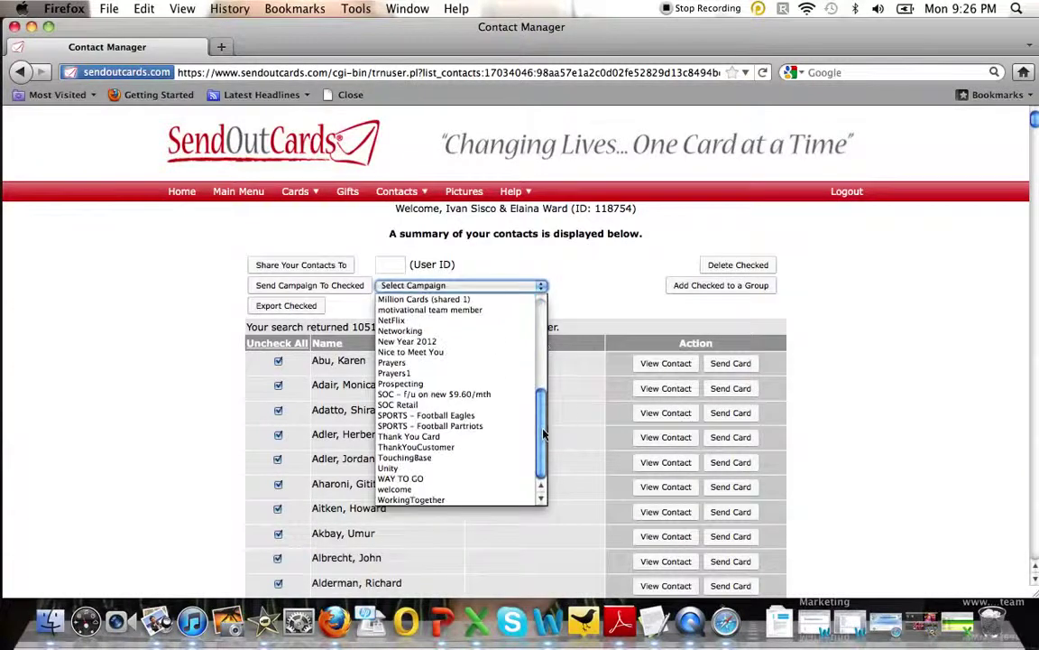
click(441, 439)
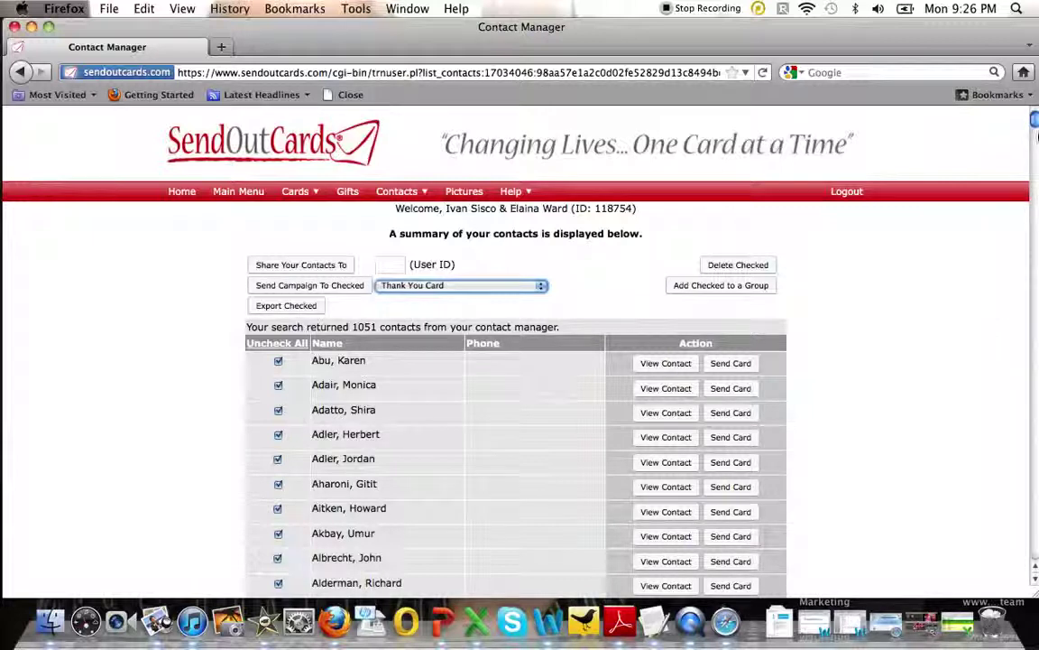
mouse_move(1037, 135)
mouse_down()
mouse_move(1036, 153)
mouse_move(1036, 122)
mouse_up()
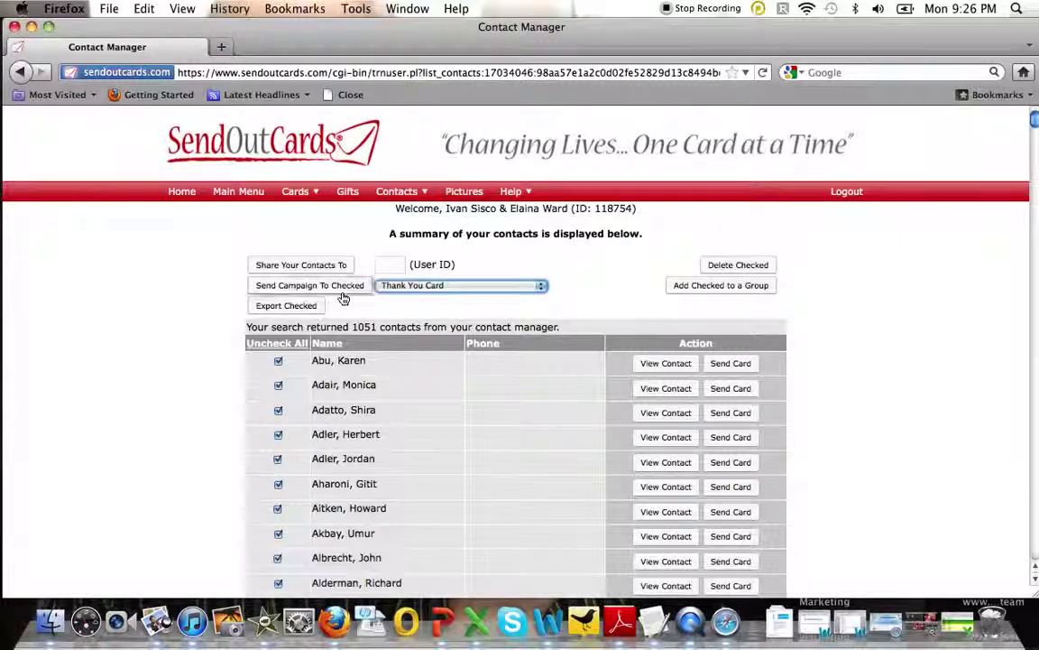
Step: Uncheck all contacts, check only the third, fifth, sixth and seventh, and keep Thank You Card as the campaign
click(271, 343)
click(272, 410)
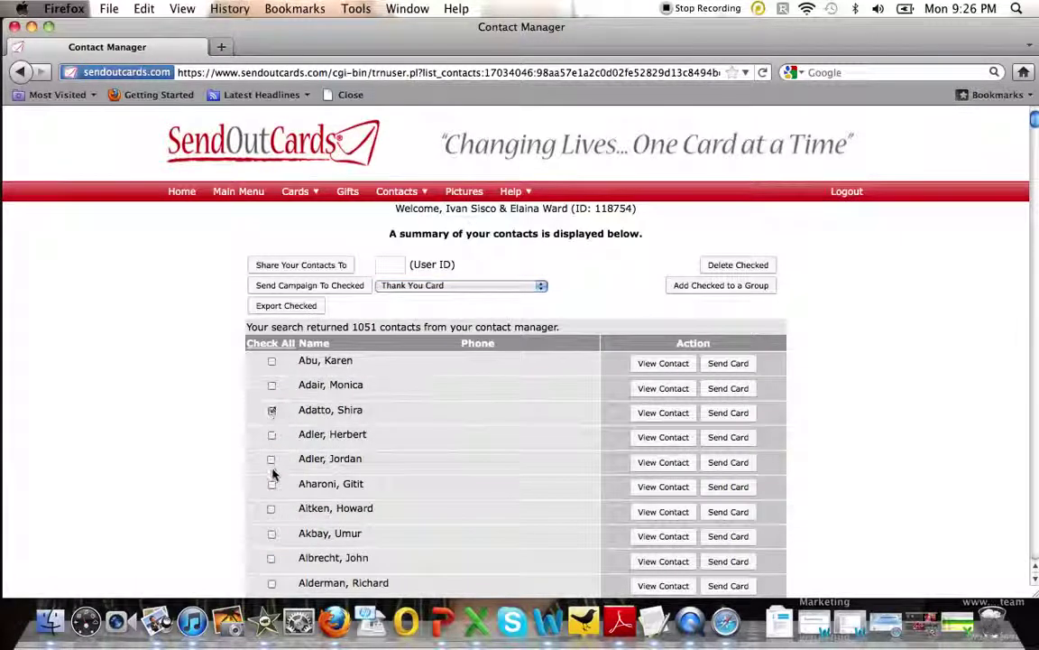
click(273, 485)
click(271, 460)
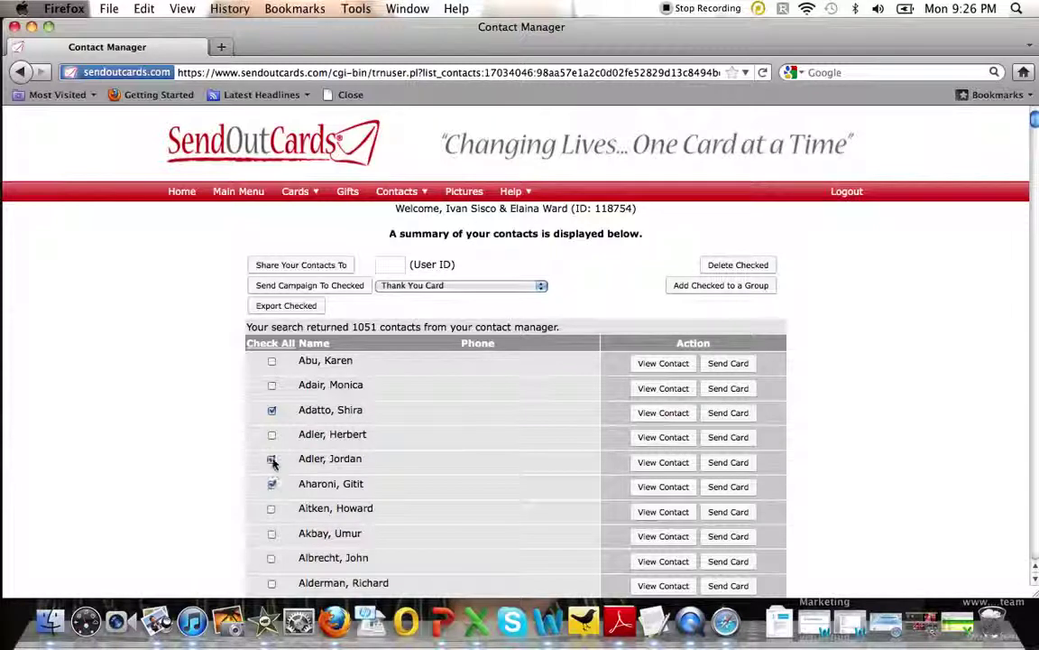
click(273, 508)
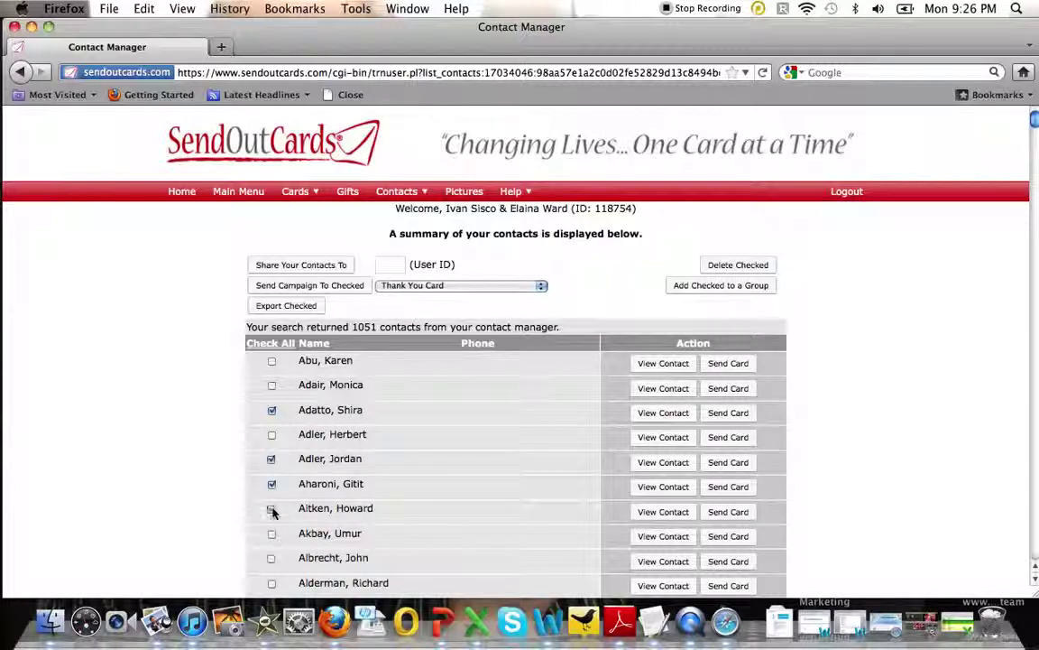
click(541, 286)
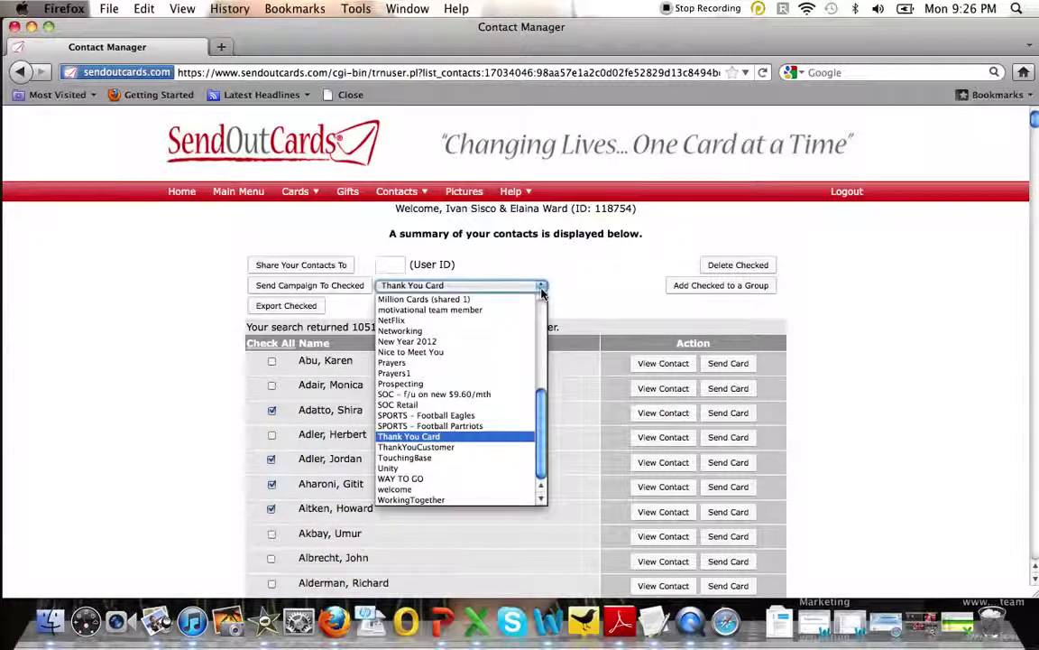
click(481, 439)
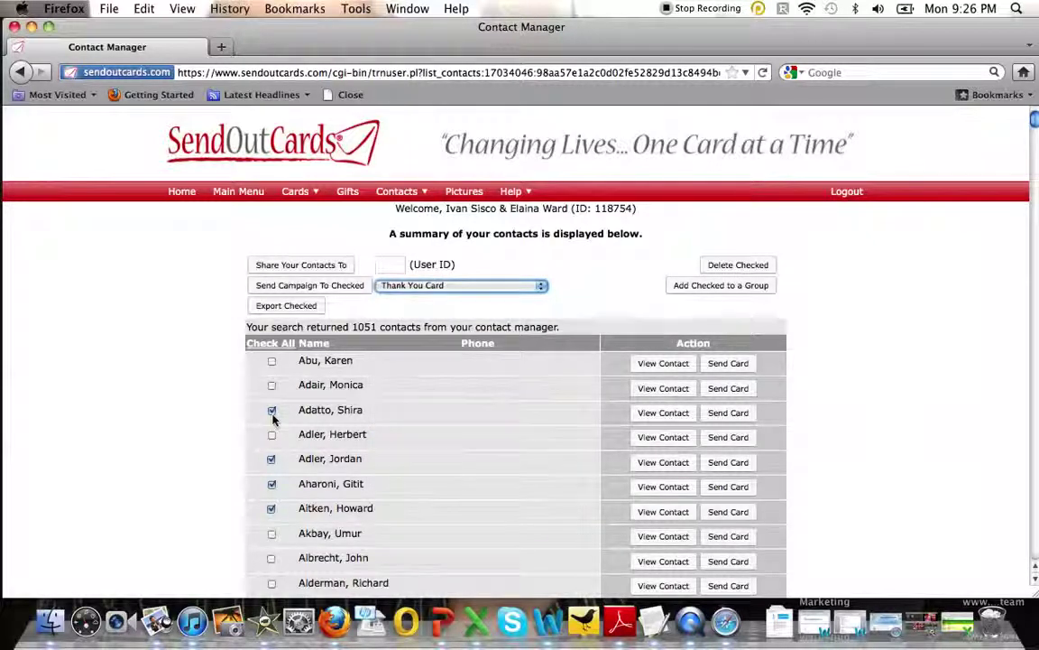
Step: Return to the main menu and look over its account details and distributor dashboard
click(246, 193)
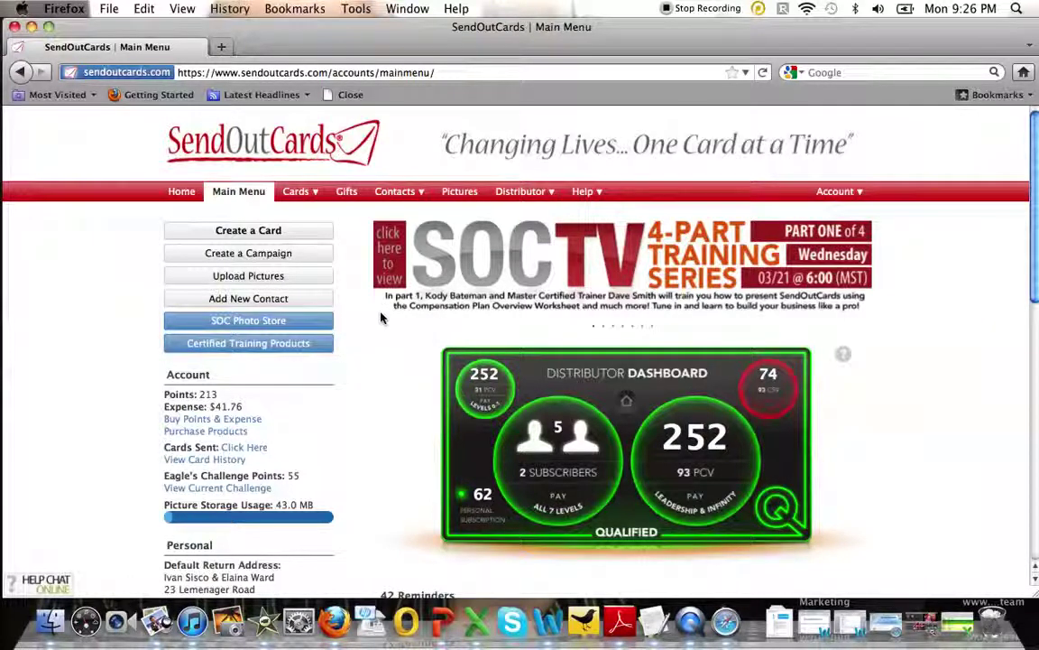
scroll(1038, 253, down, 3)
scroll(1038, 253, up, 2)
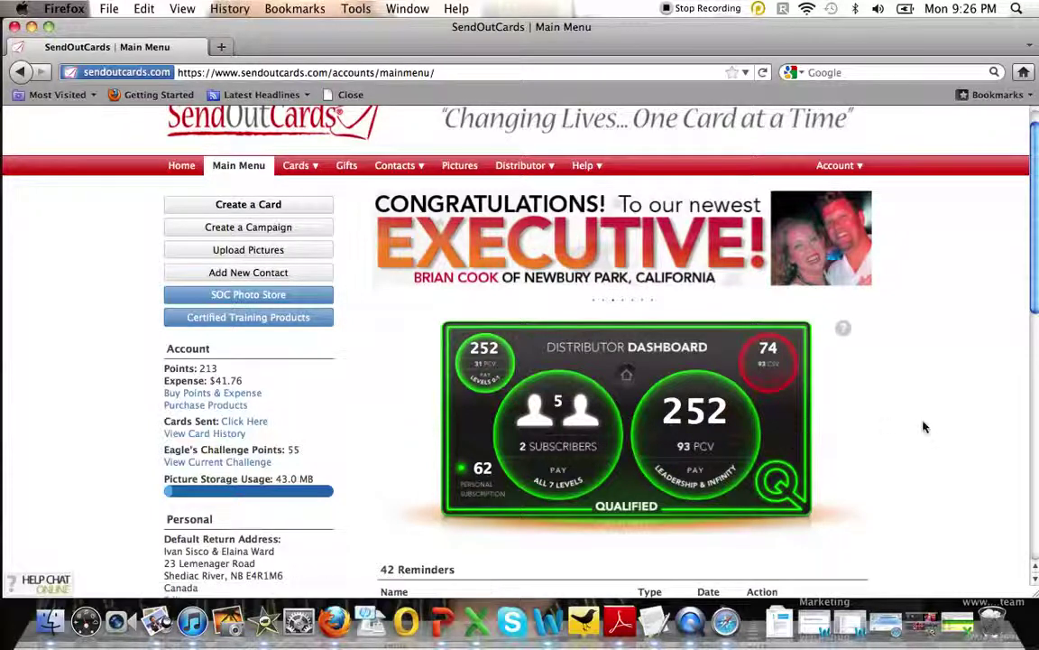
Step: Open the SOC Photo Store, log in with the prefilled credentials, and view the product wheel on its home page
click(240, 296)
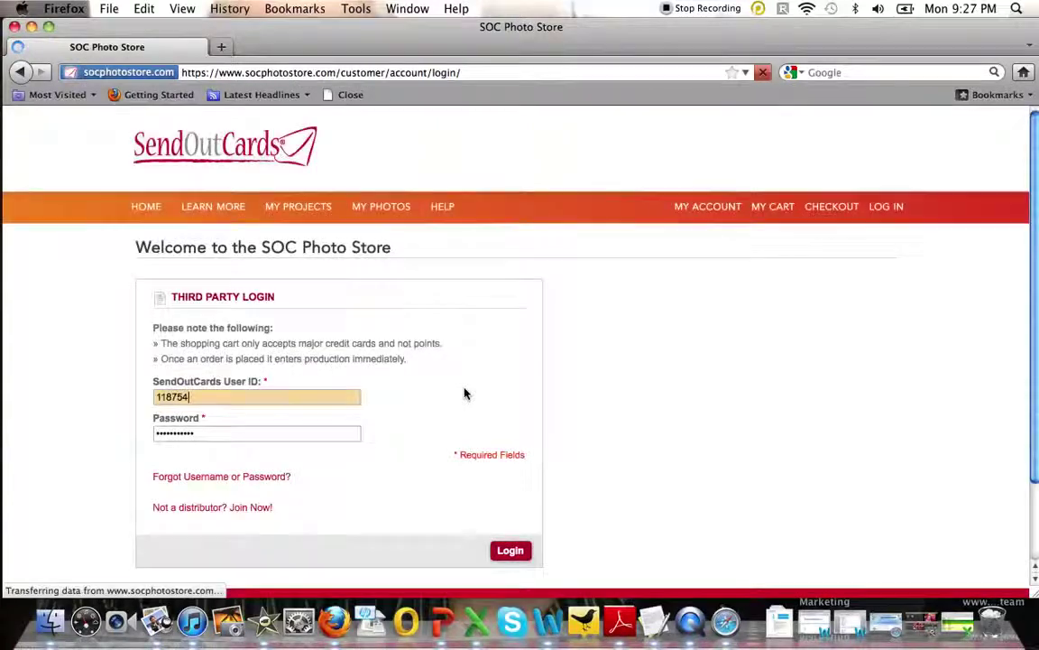
click(511, 551)
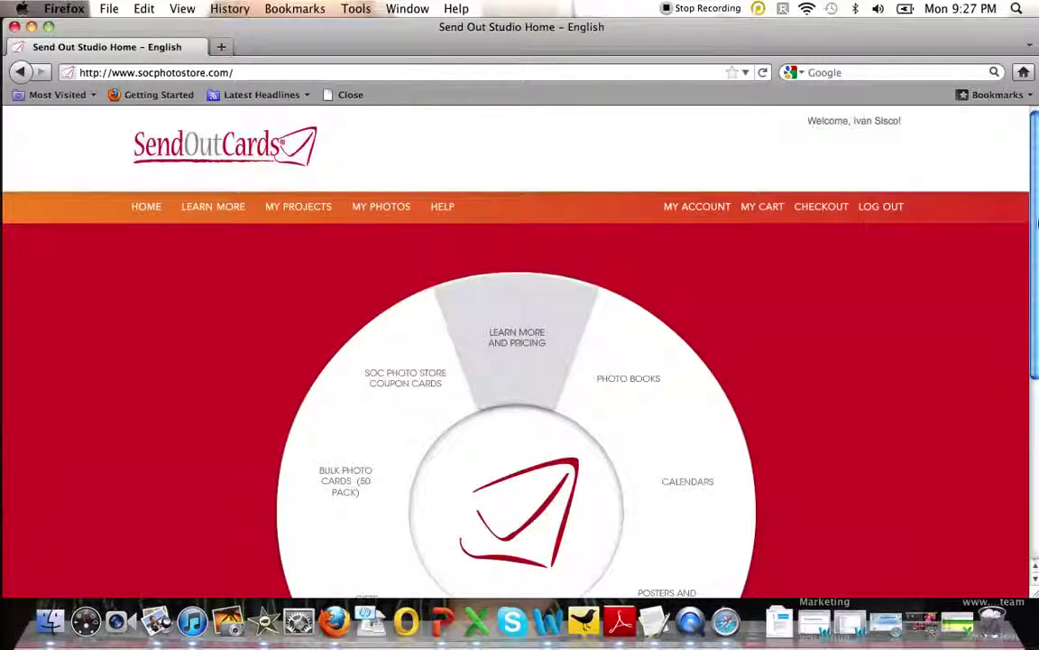
scroll(812, 273, down, 3)
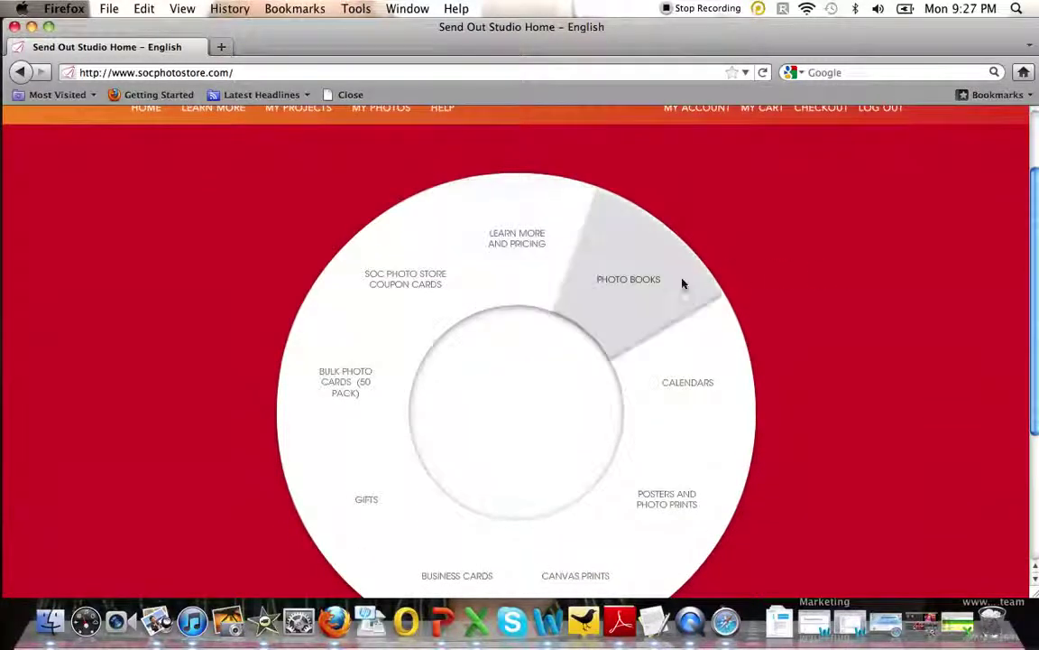